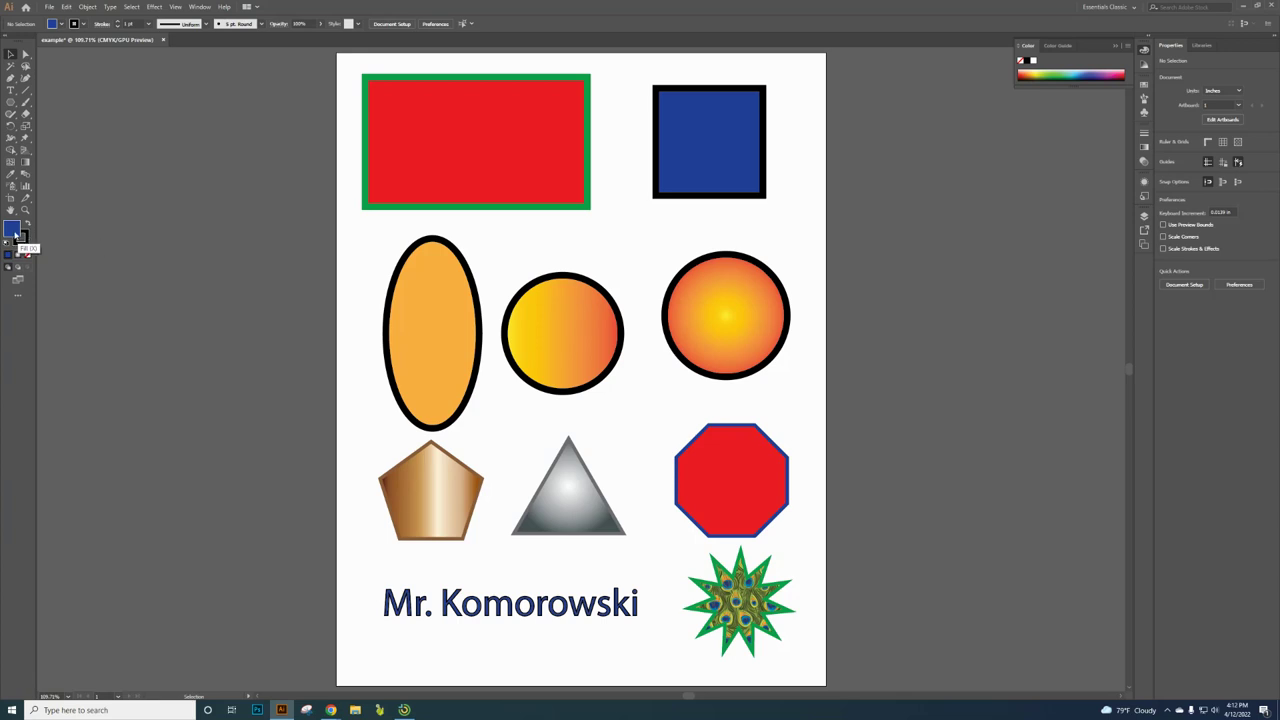
- Select and deselect the example's red rectangle, and toggle the toolbar between one and two columns
click(421, 161)
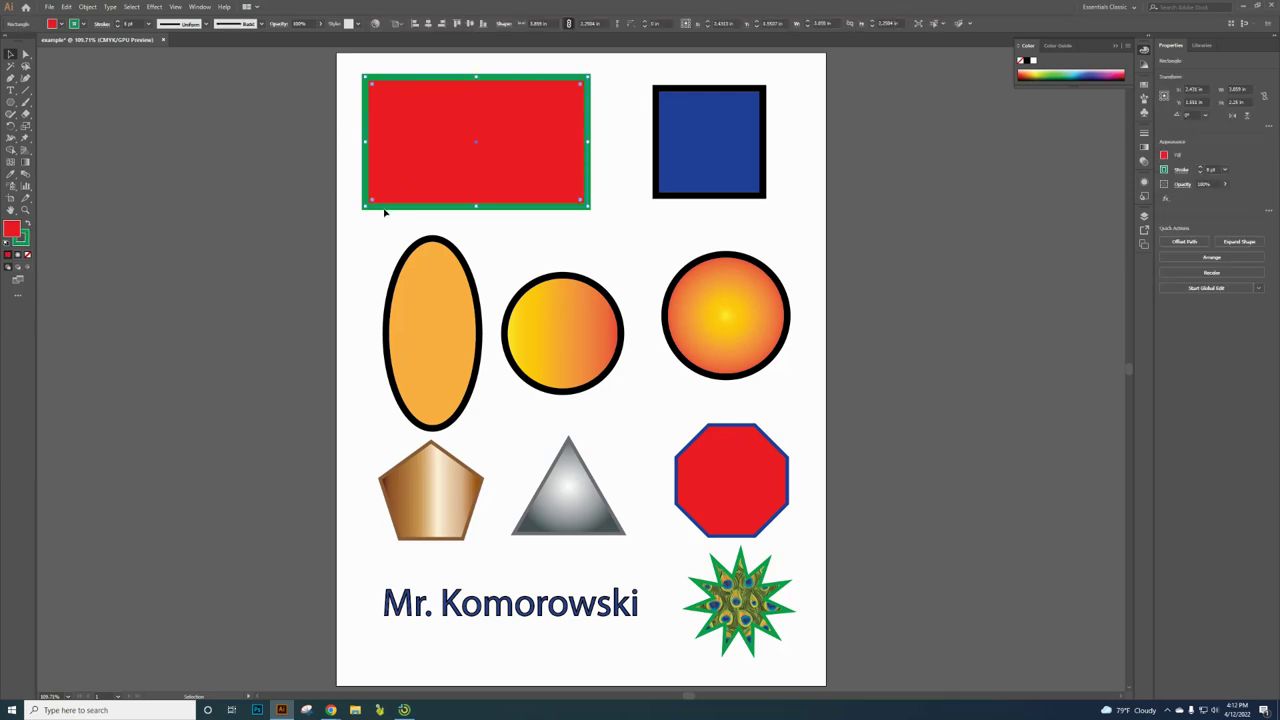
click(231, 266)
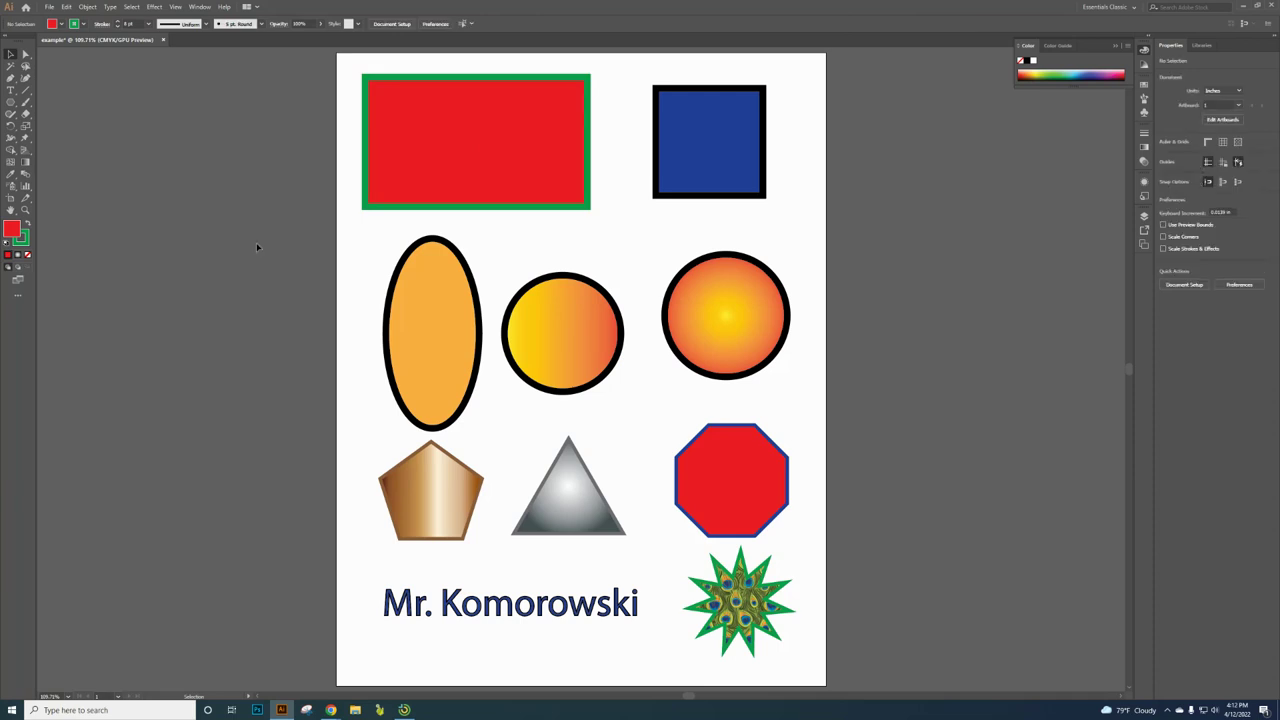
click(6, 43)
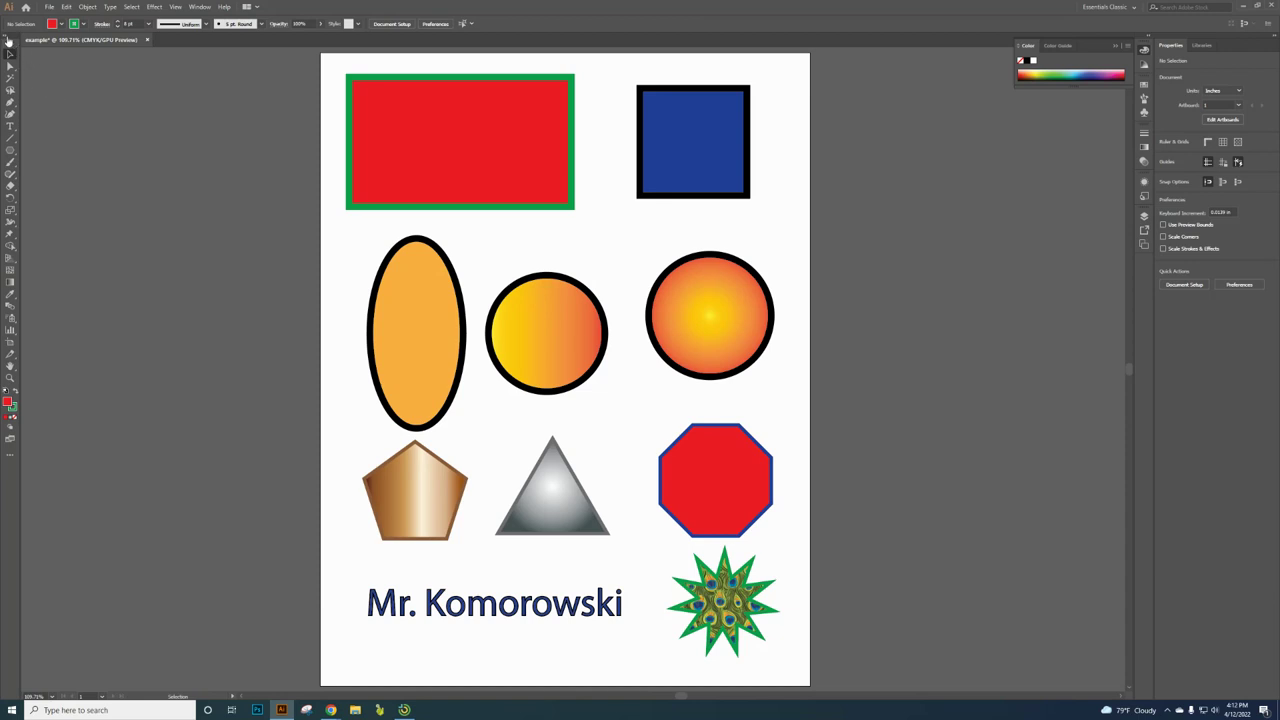
click(6, 42)
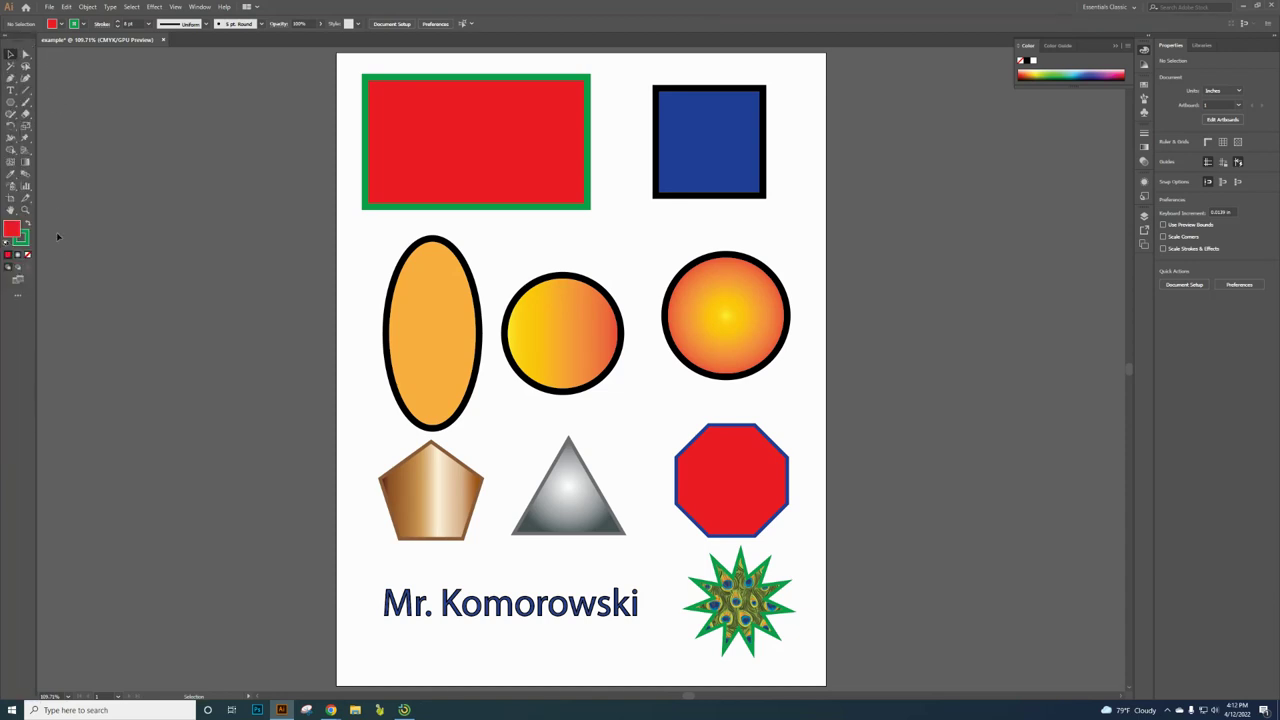
- Hide and restore the control bar, reapply Essentials Classic, and toggle the Layers panel
click(200, 7)
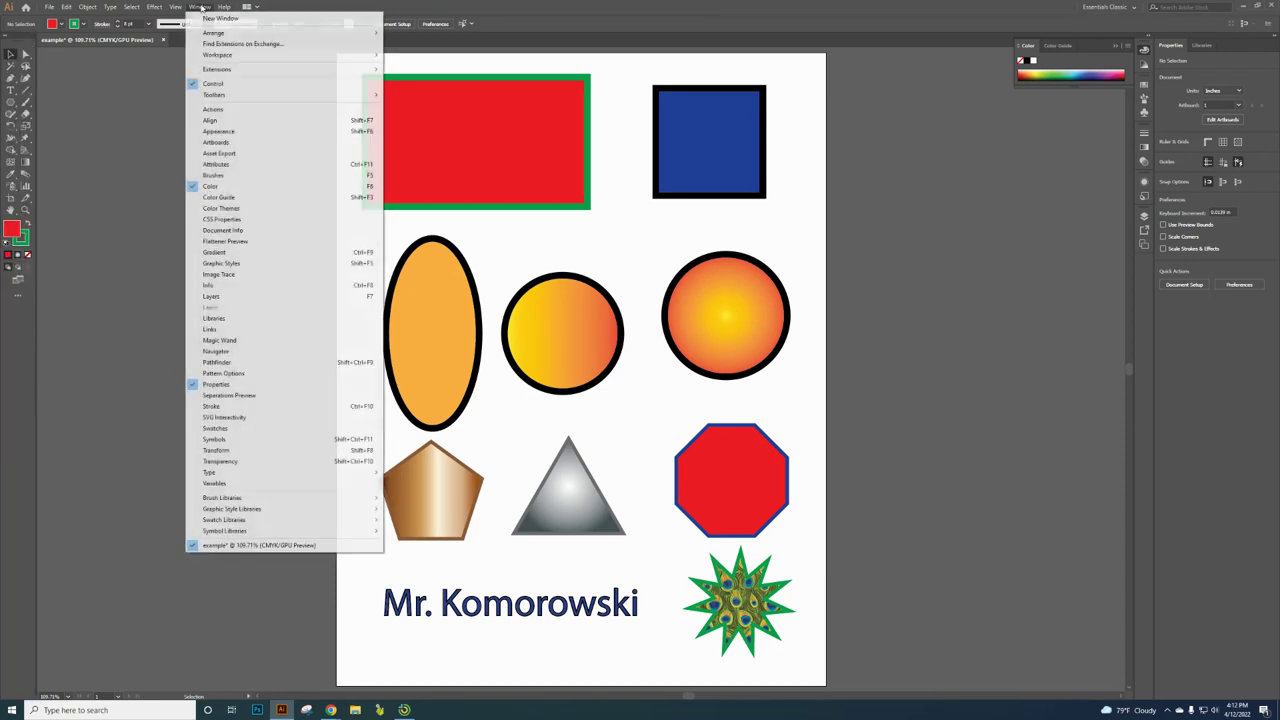
click(213, 83)
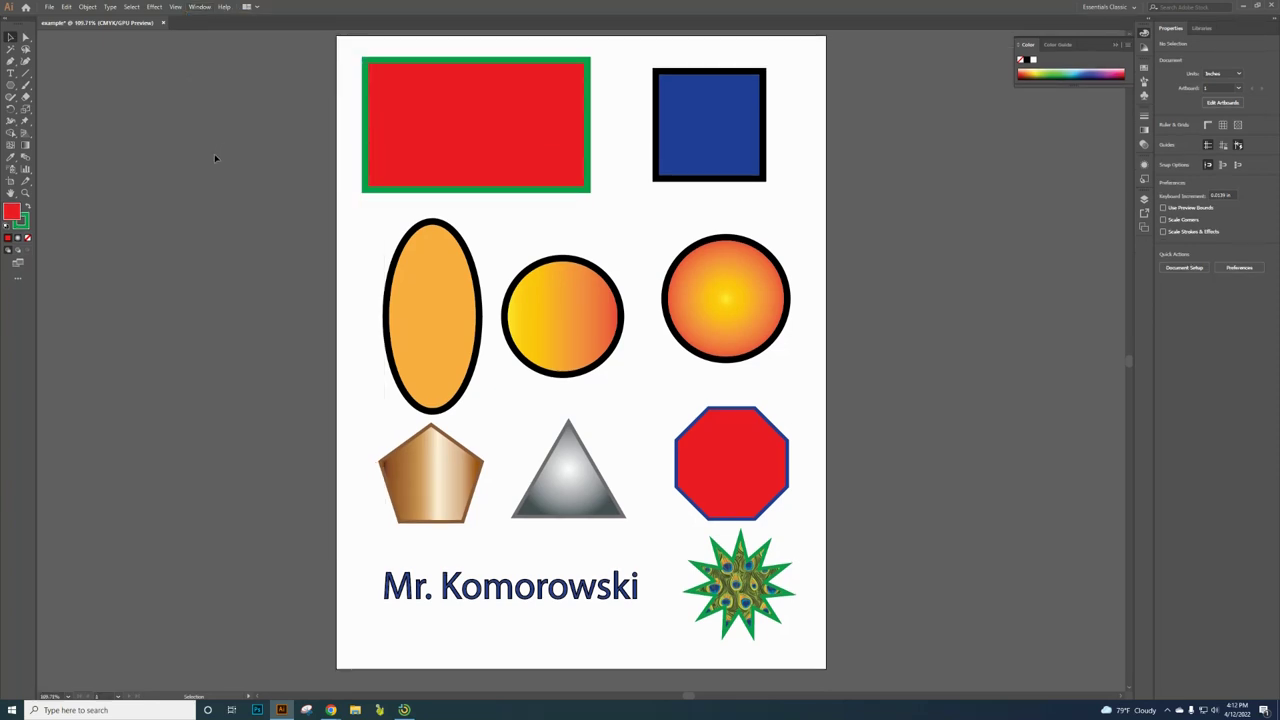
click(197, 9)
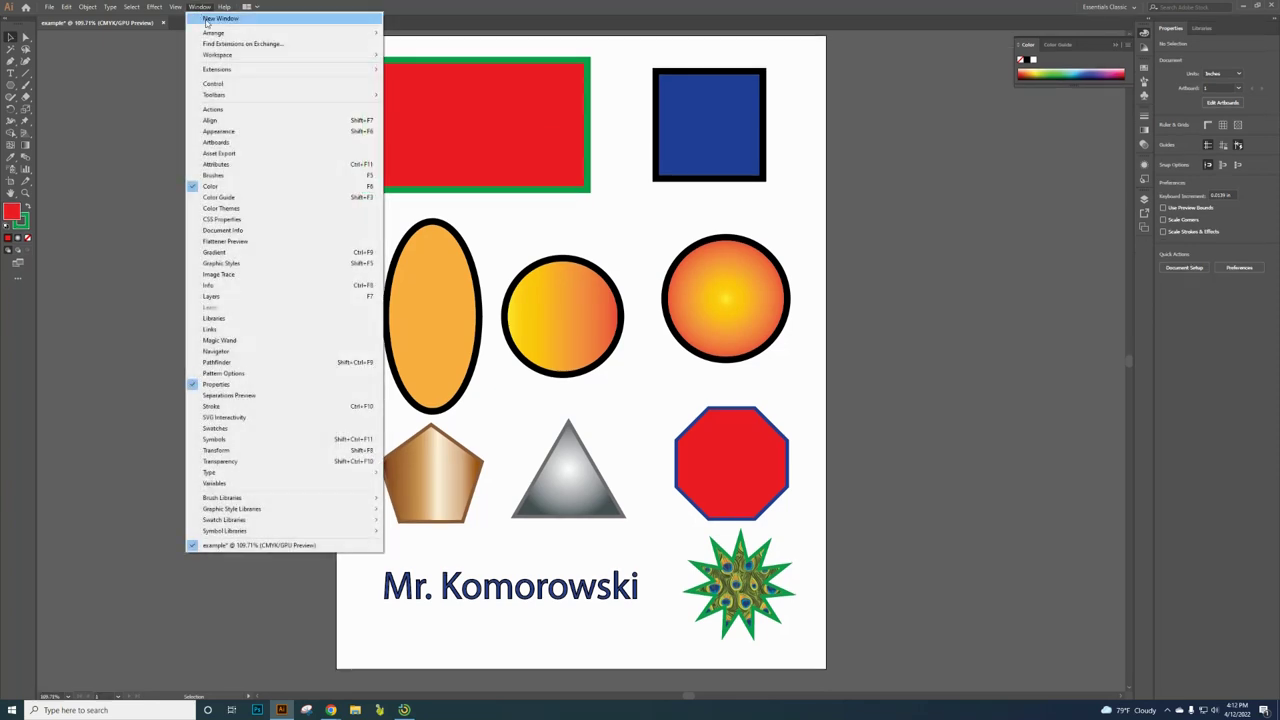
click(220, 84)
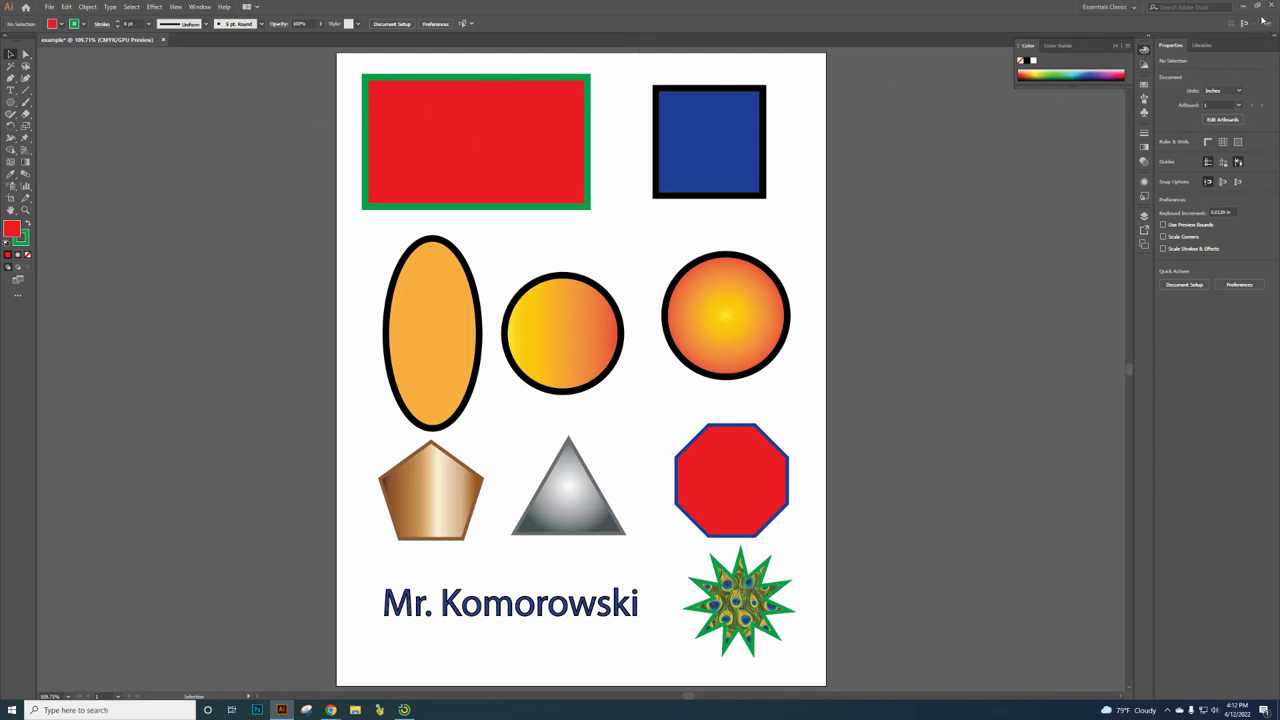
click(1133, 8)
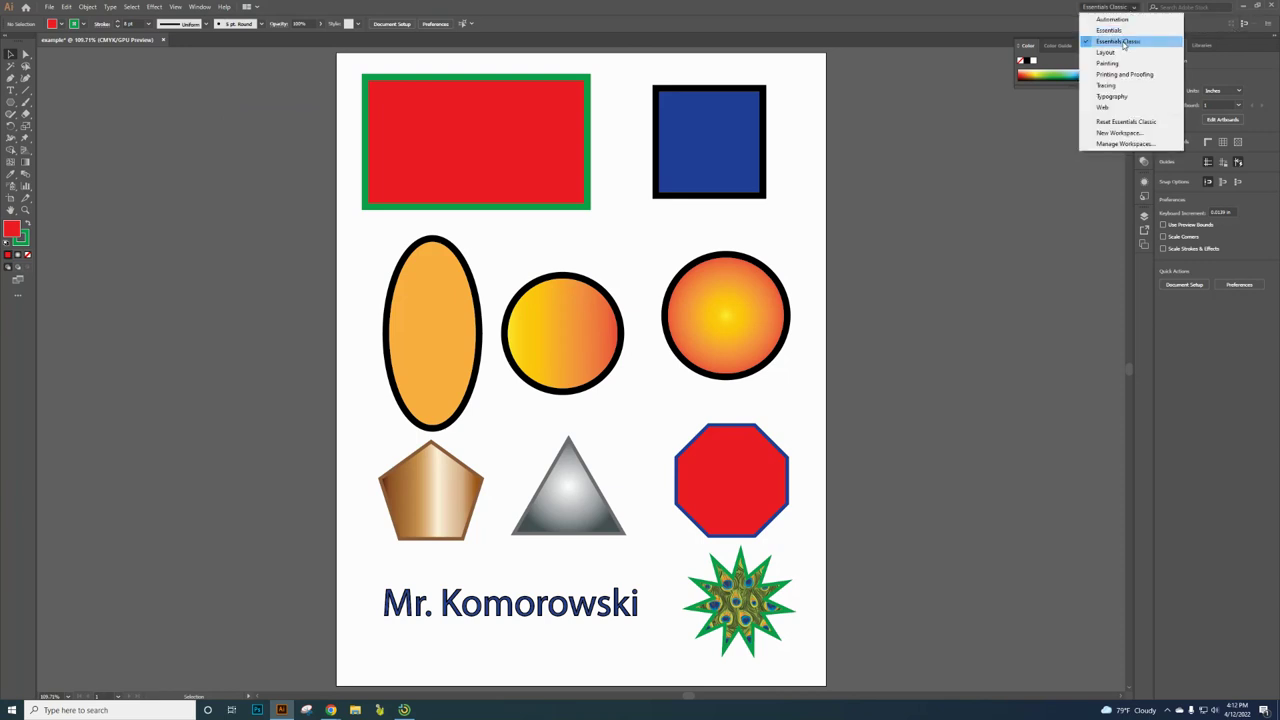
click(1123, 42)
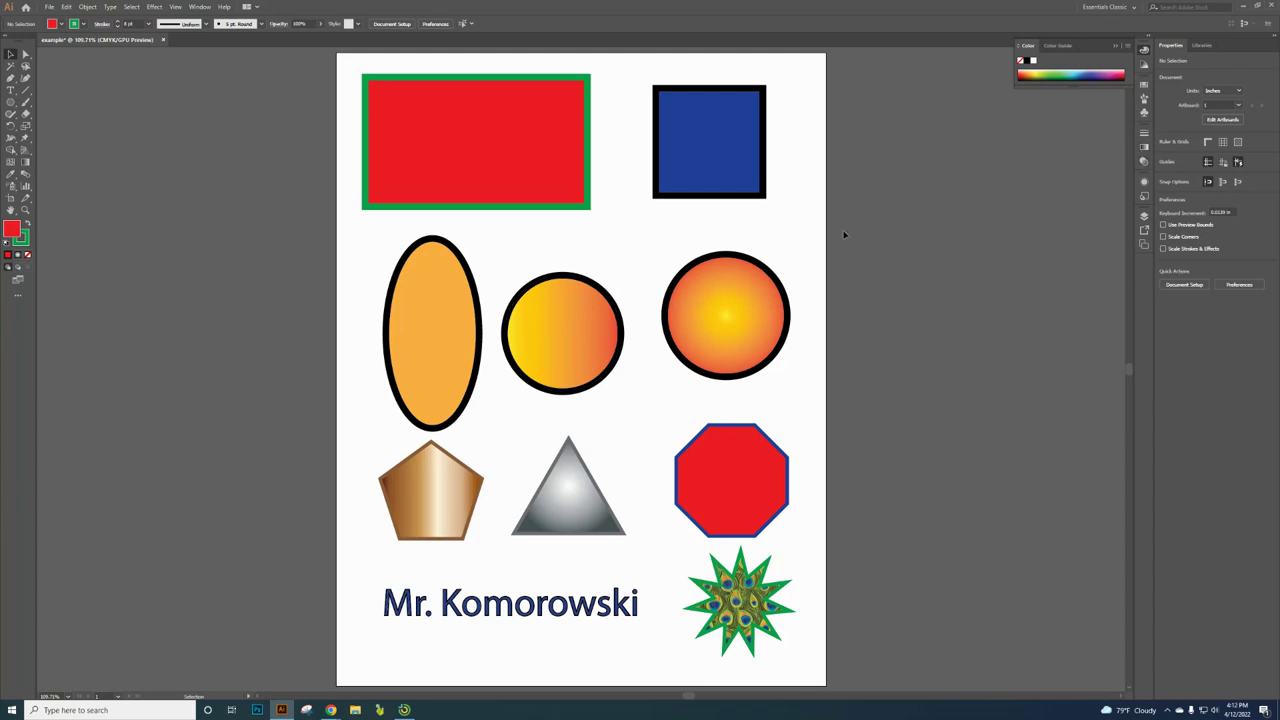
click(1145, 216)
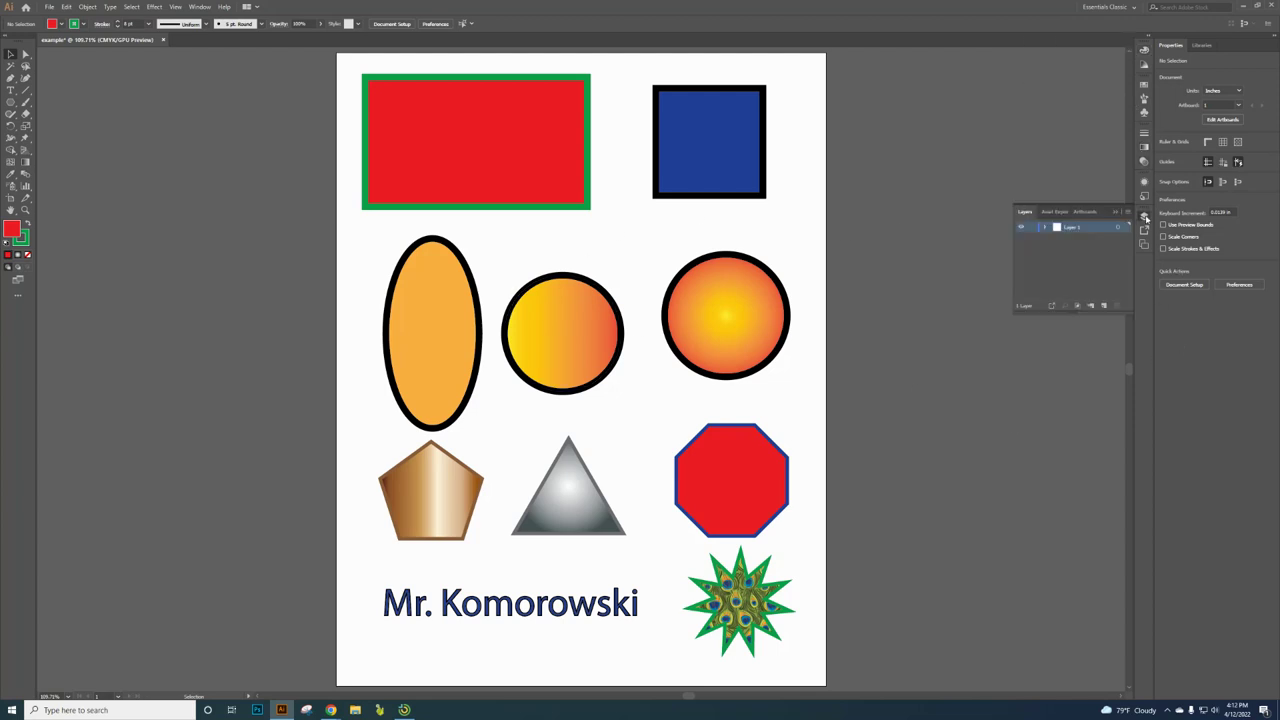
click(1145, 216)
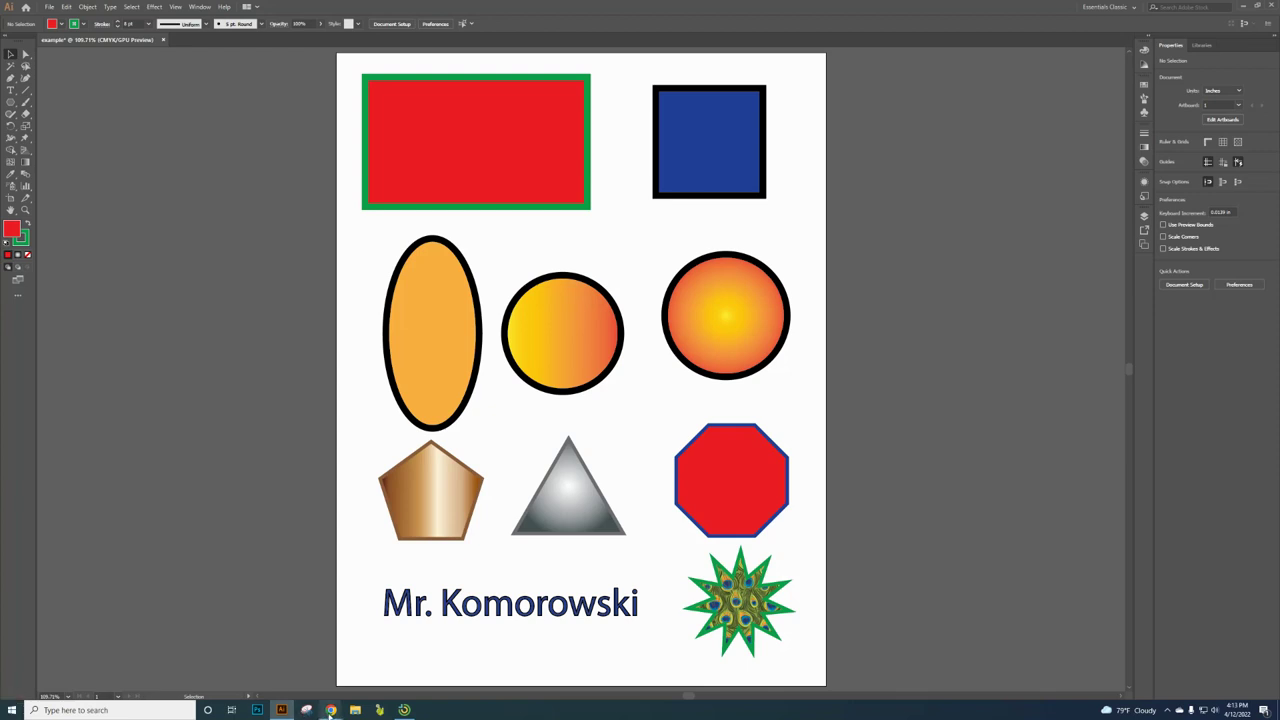
- Open the Shapes in illustrator assignment in Canvas and preview it in Student View
mouse_move(330, 710)
click(288, 665)
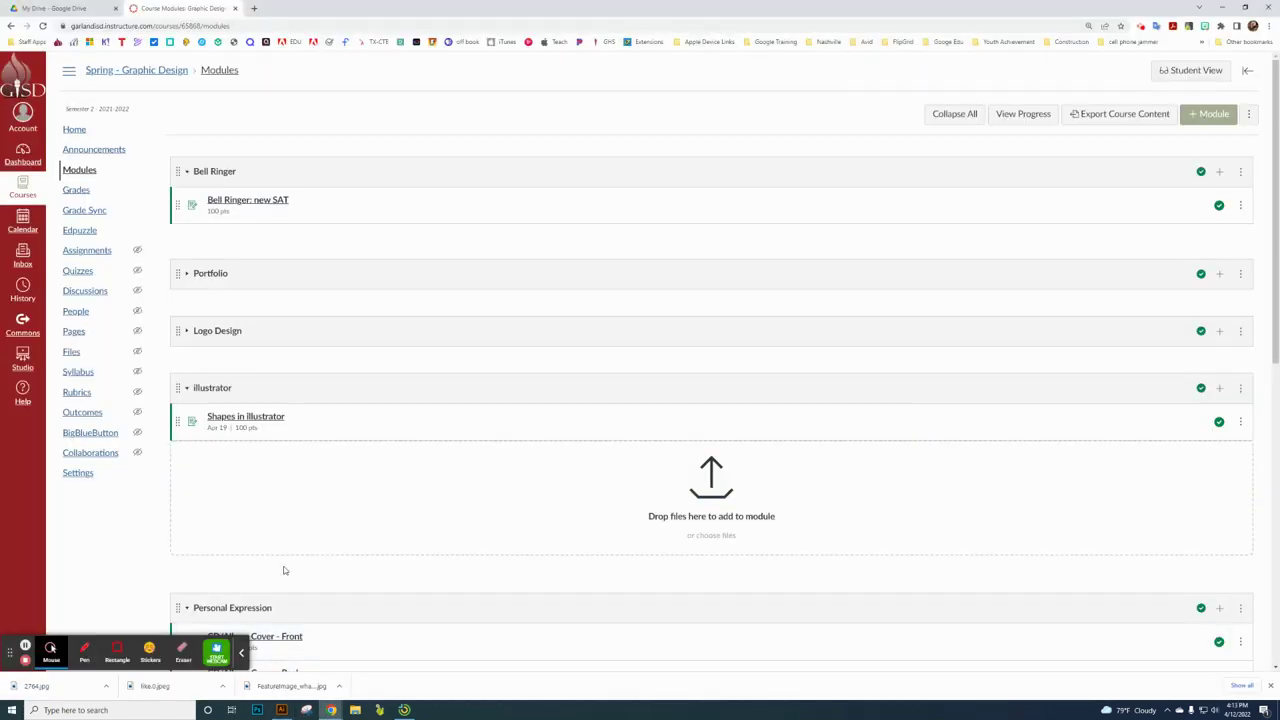
click(265, 422)
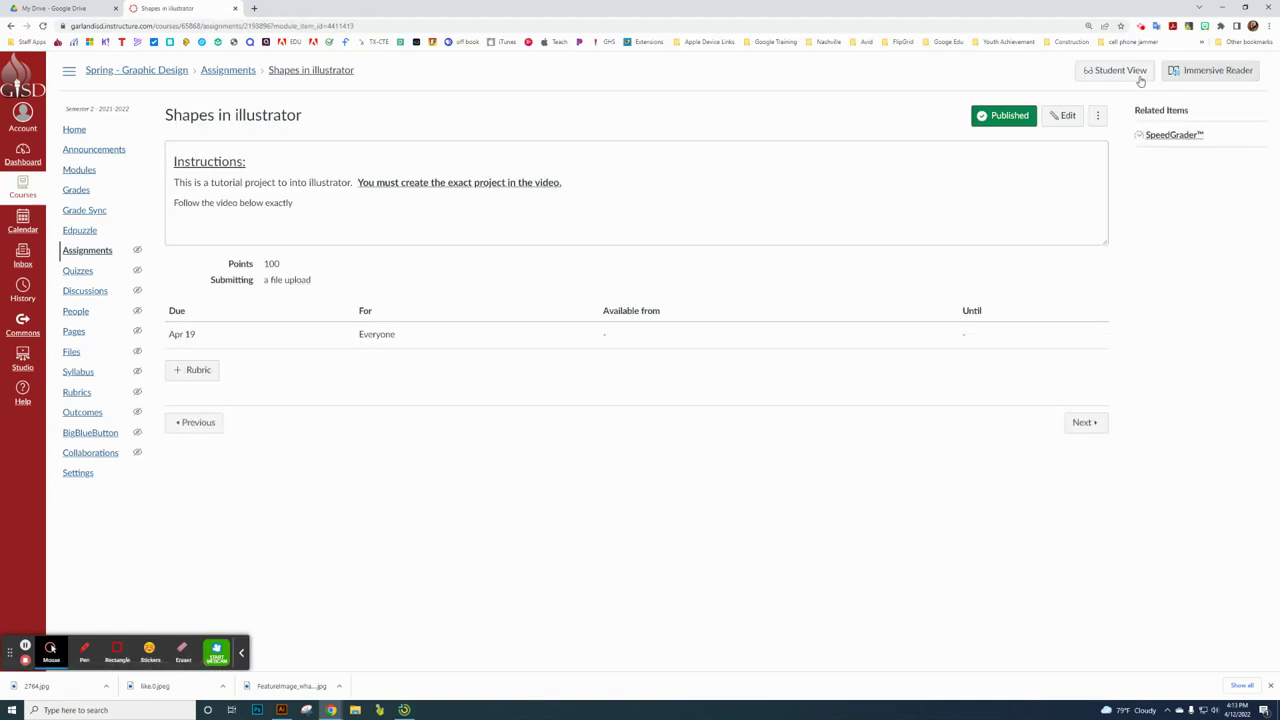
click(1113, 72)
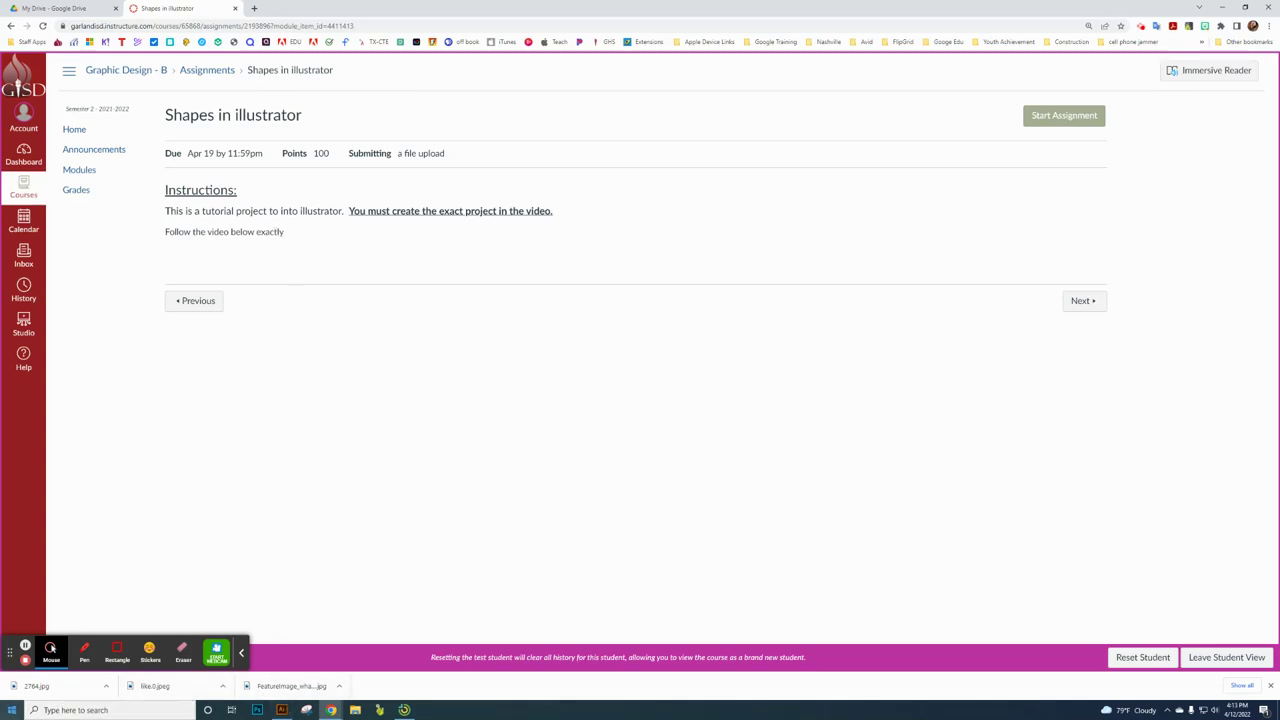
- Launch Adobe Illustrator 2019 from the Start menu
click(12, 709)
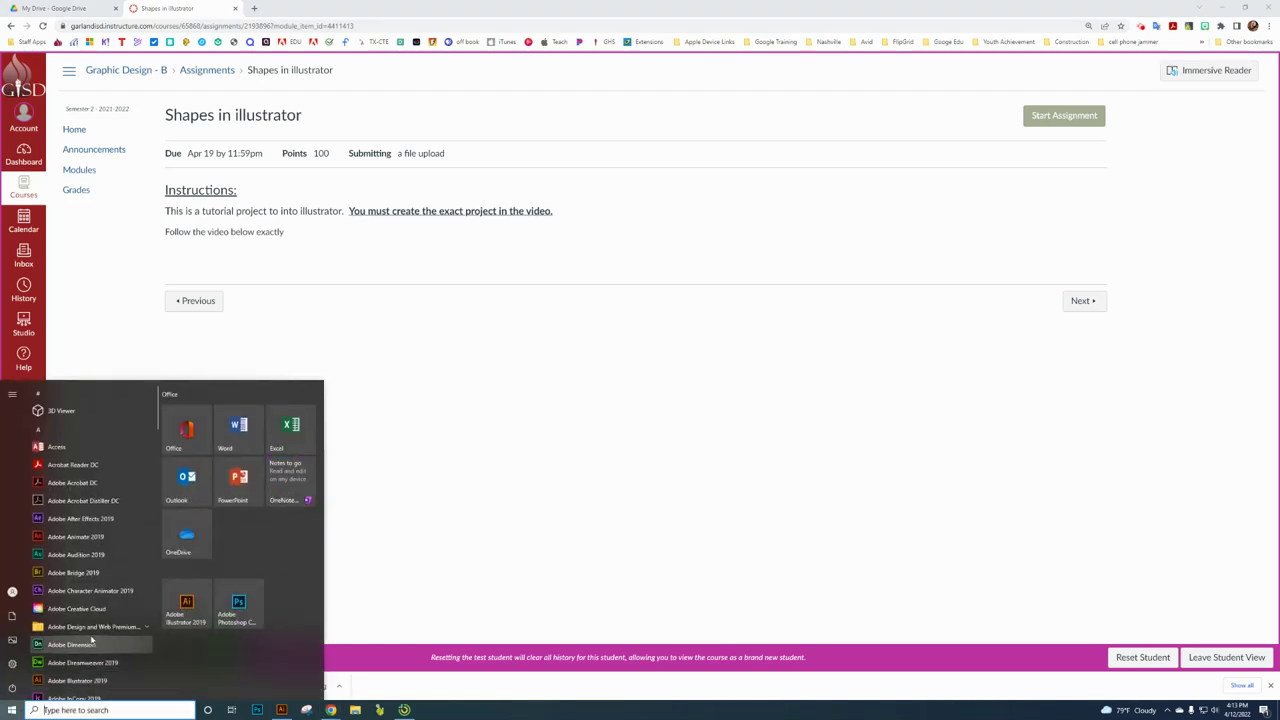
scroll(84, 612, down, 2)
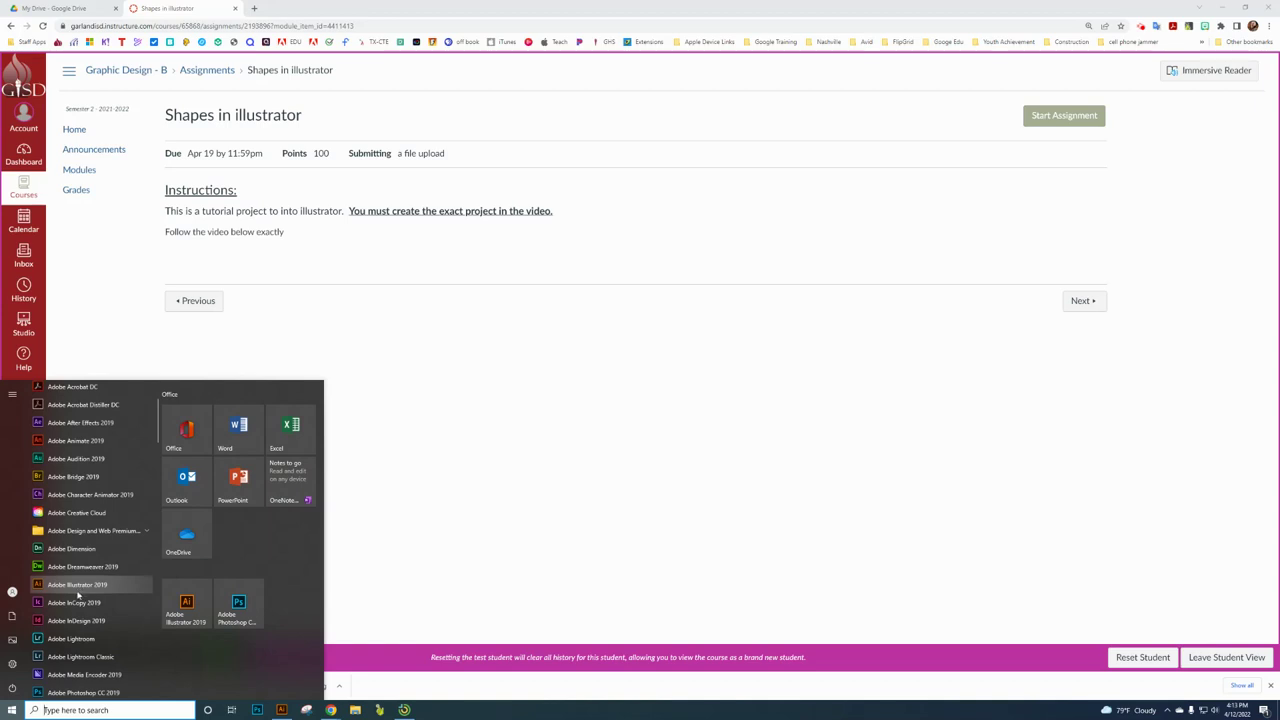
click(80, 585)
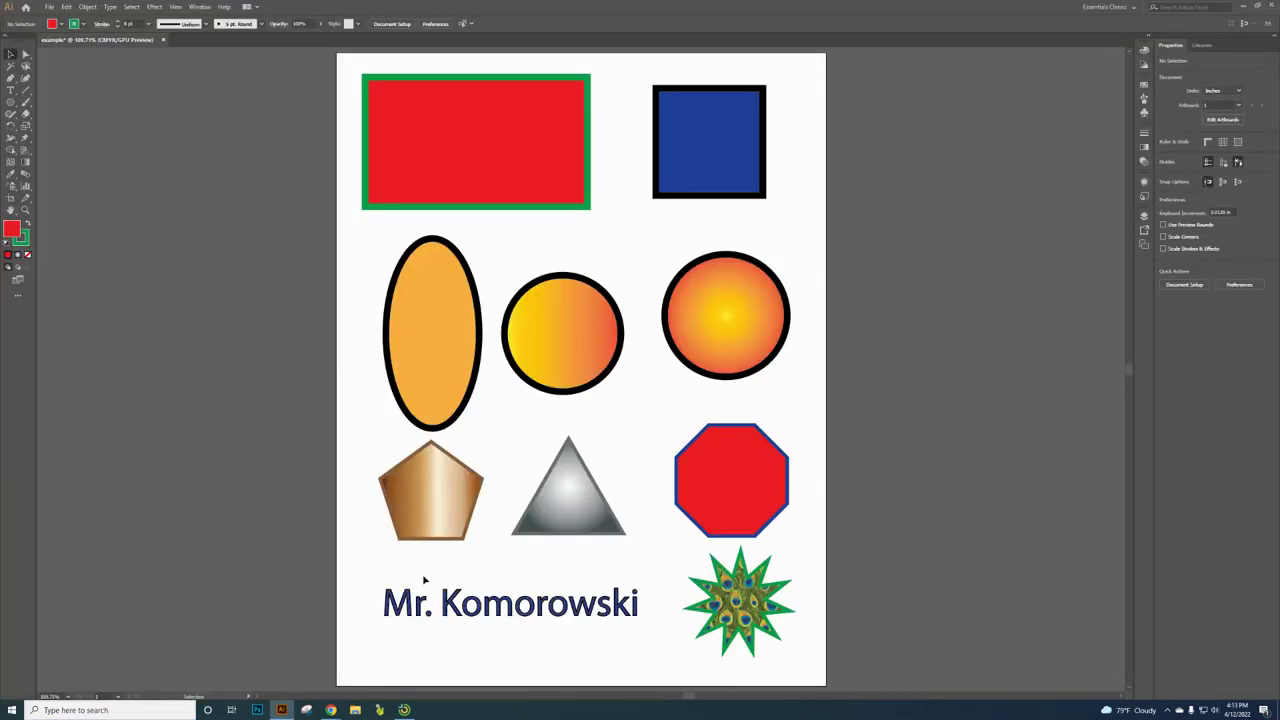
- Create a new Print Letter document named 'shapes', 8.5 × 11 inches, in inch units
scroll(424, 580, down, 1)
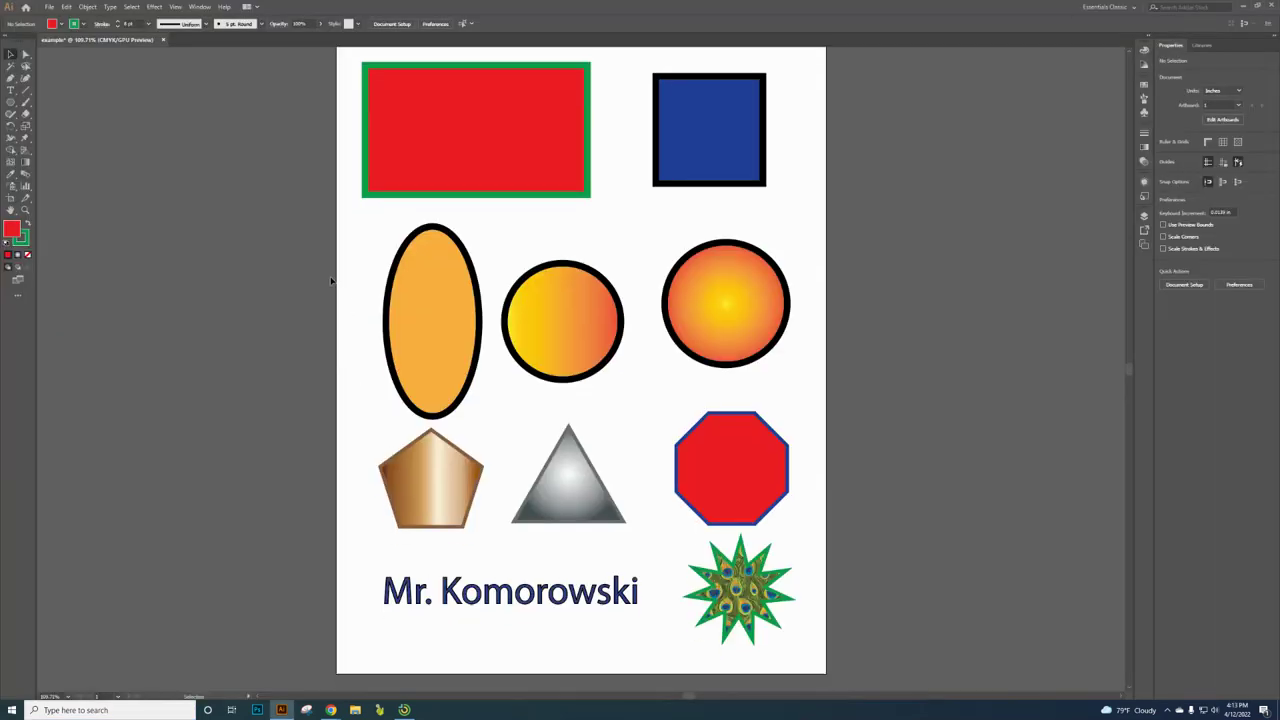
click(49, 7)
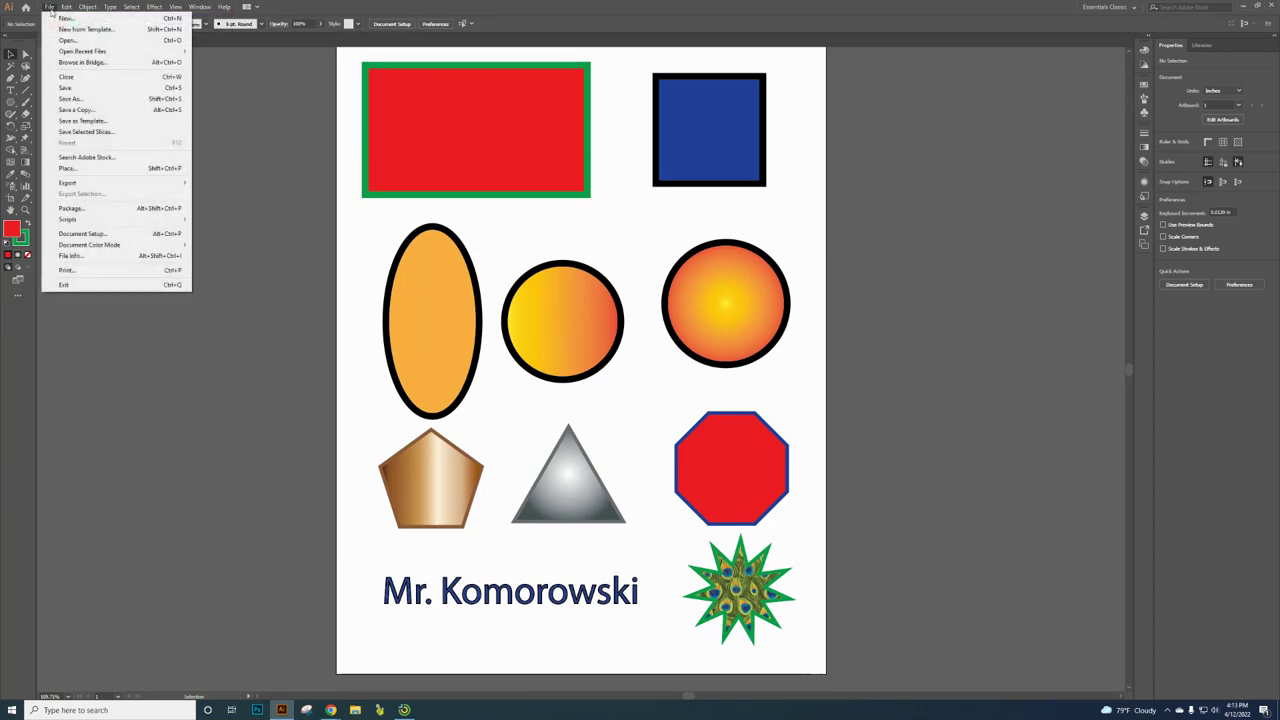
click(60, 17)
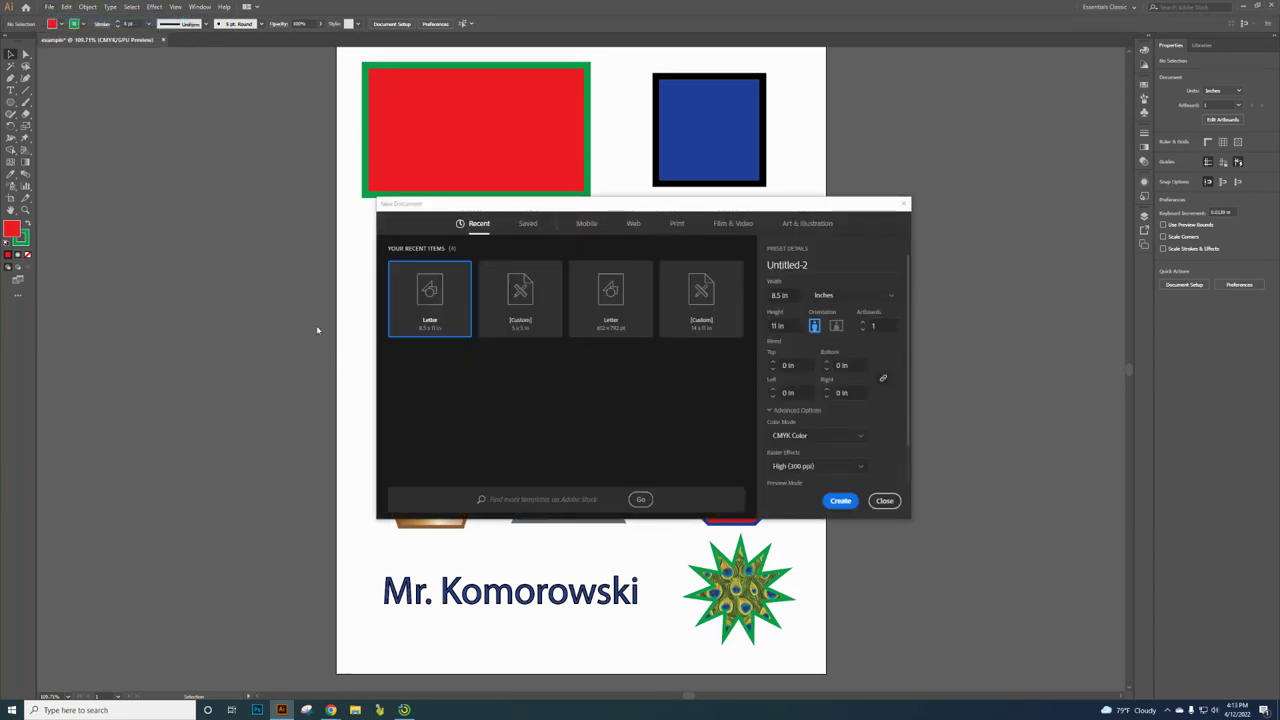
click(678, 224)
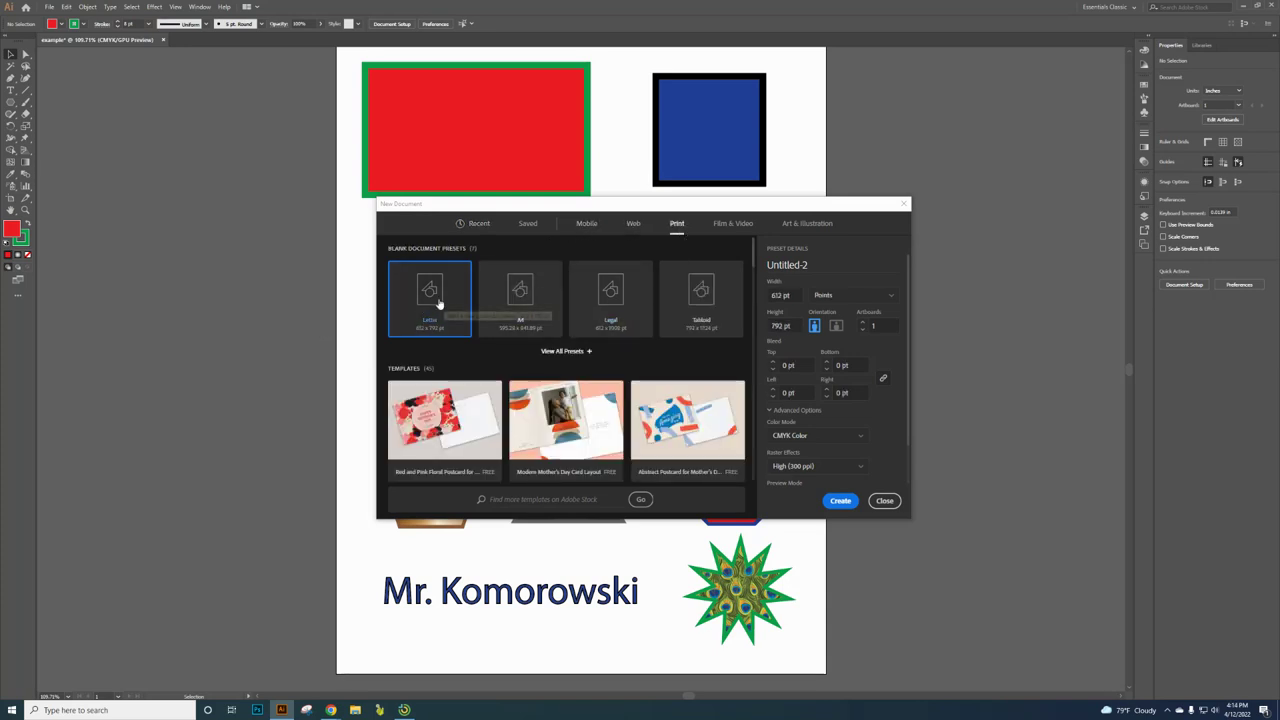
click(814, 264)
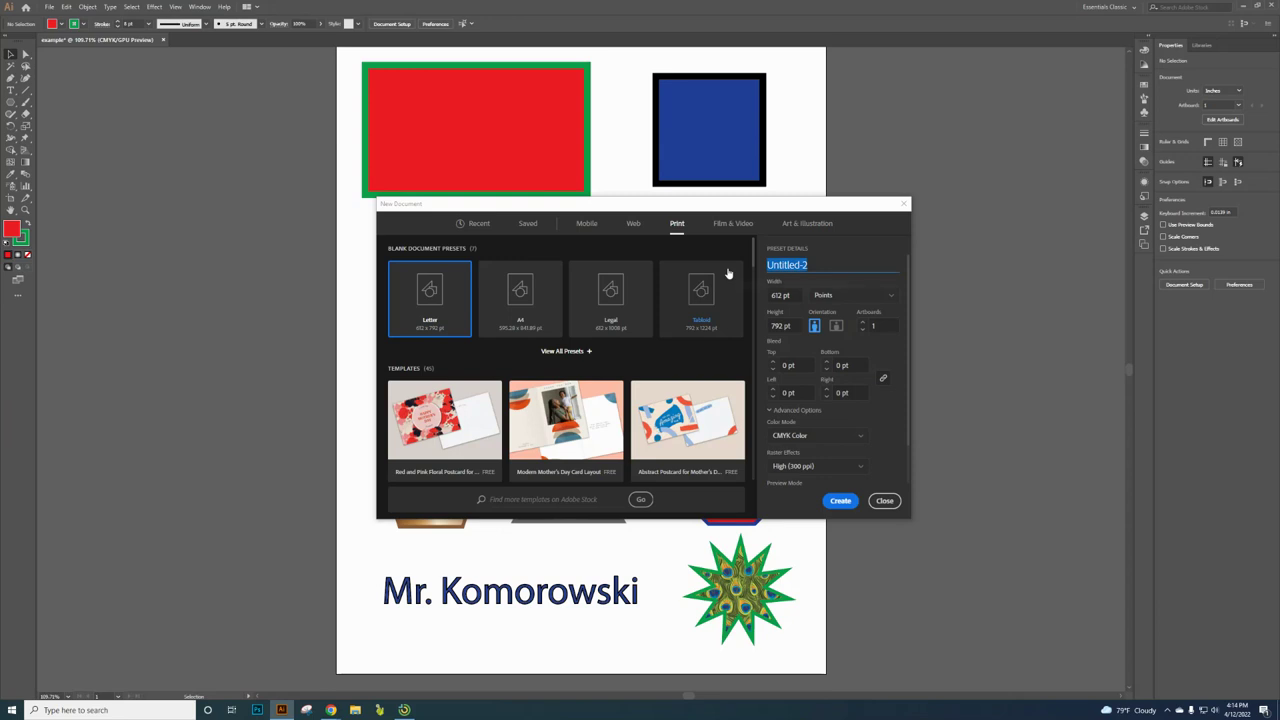
text(sh)
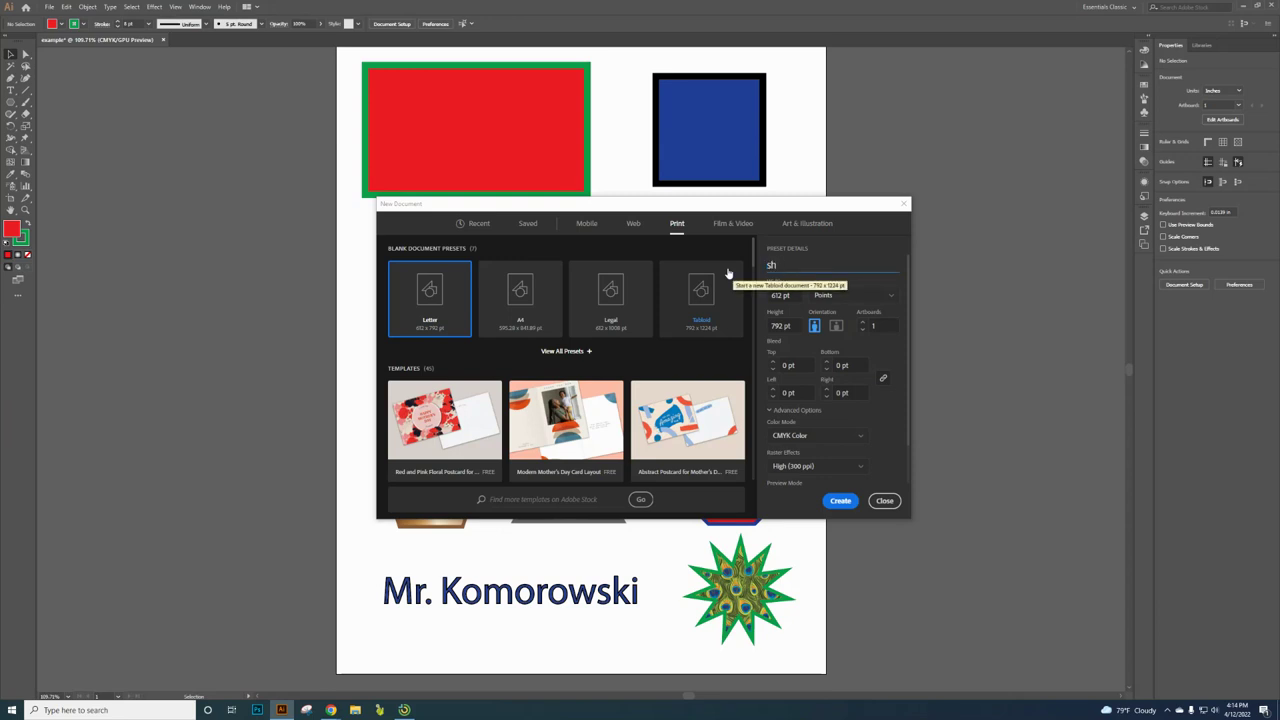
text(apes)
click(846, 294)
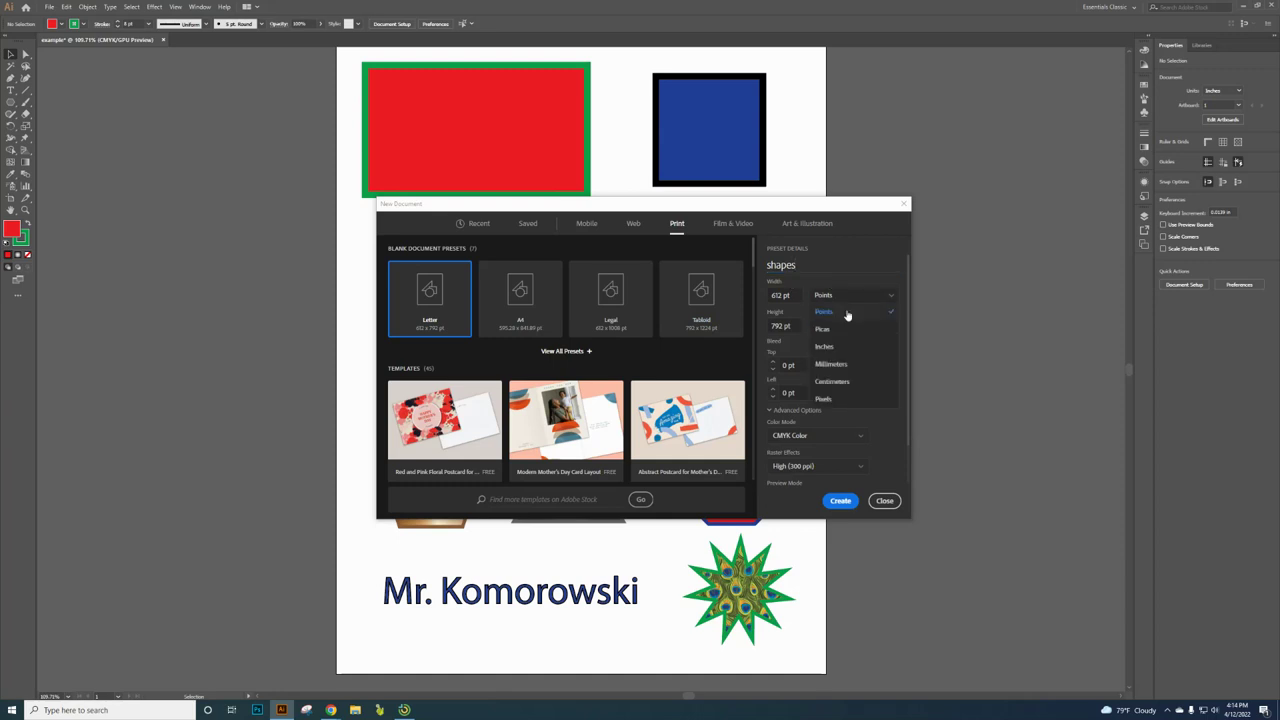
click(838, 347)
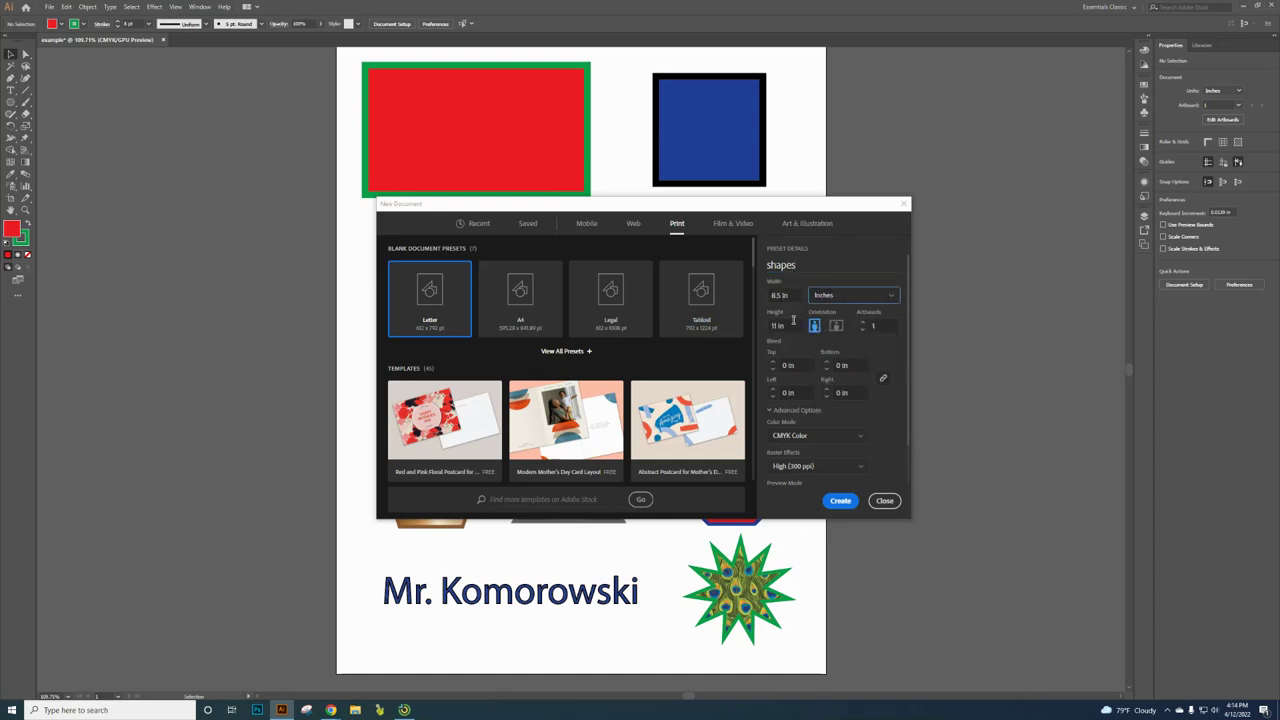
click(841, 502)
- Draw a rectangle of about 3.79 × 1.95 in near the artboard's top-left with the Rectangle Tool
click(120, 40)
click(195, 41)
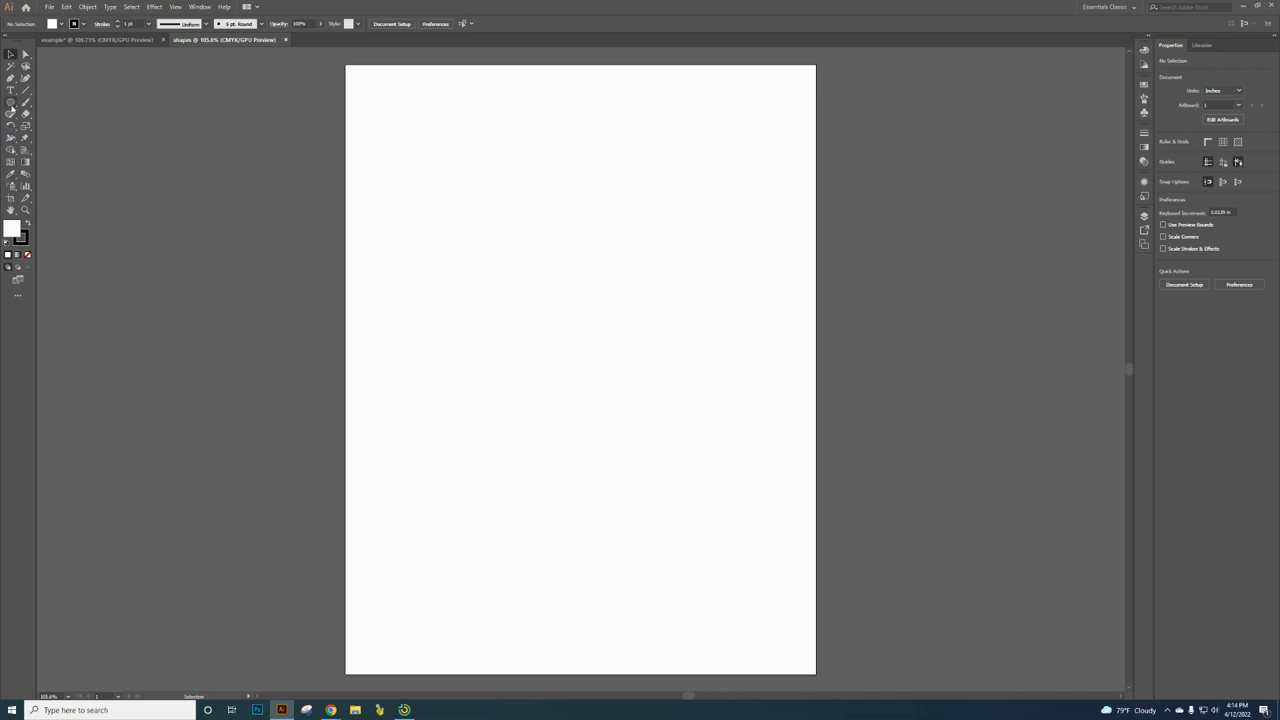
click(11, 103)
click(11, 103)
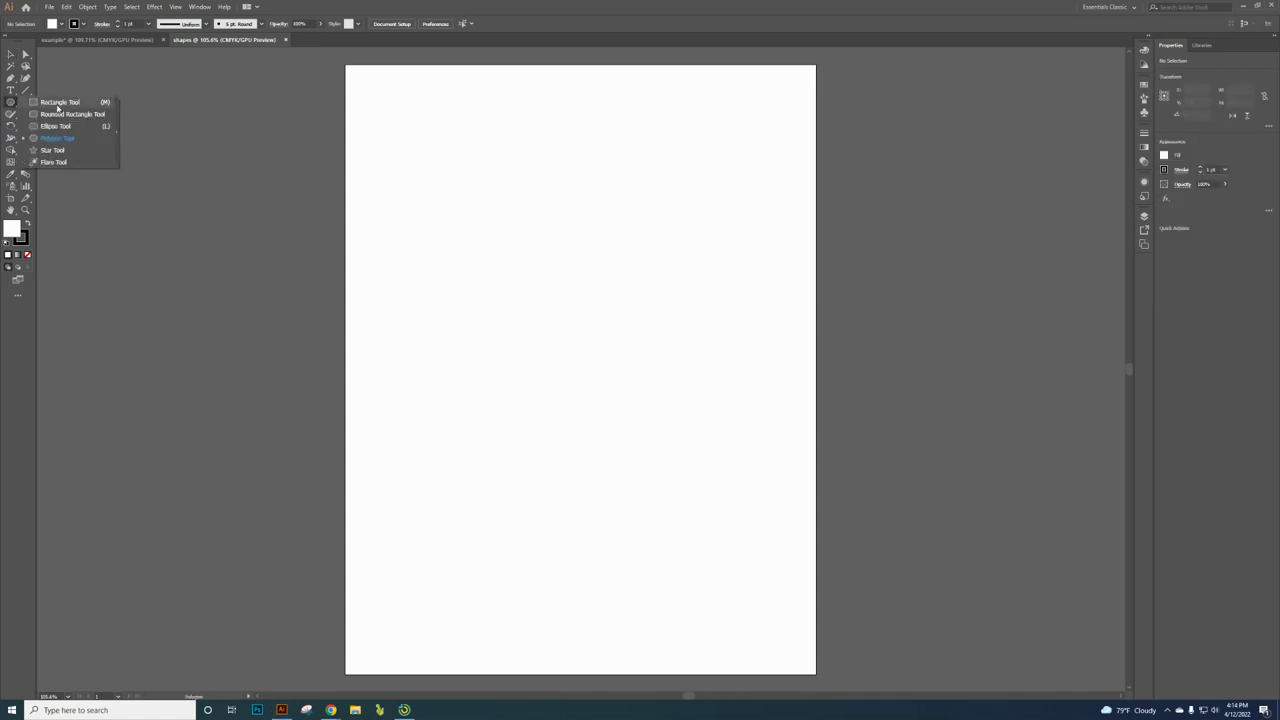
click(58, 103)
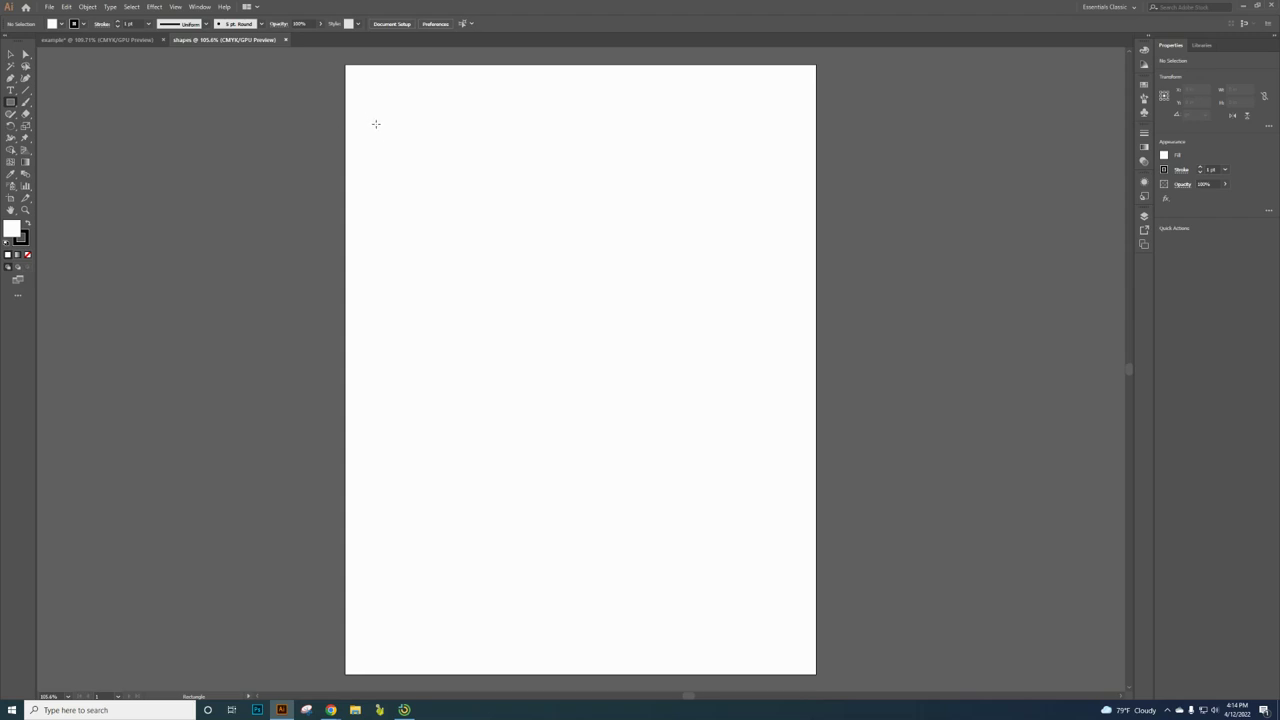
drag(372, 131, 581, 237)
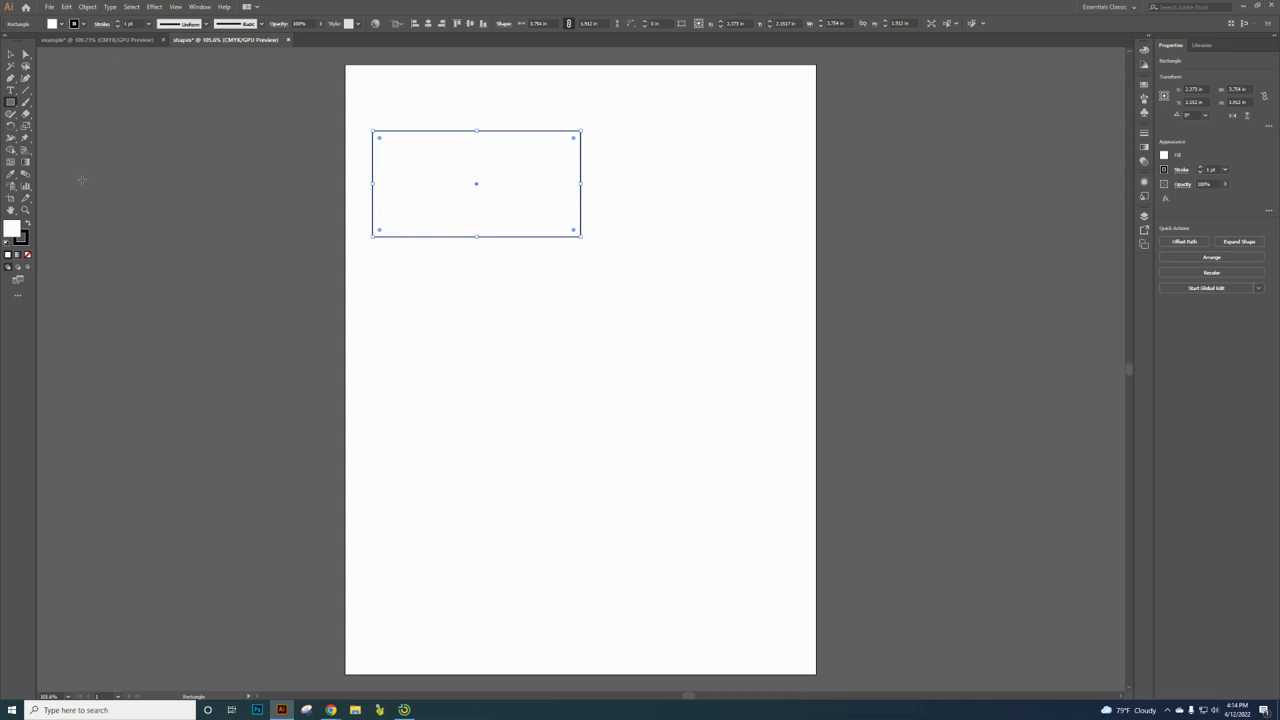
- Give the rectangle a 9 pt green stroke, checking the example sheet for reference
click(148, 23)
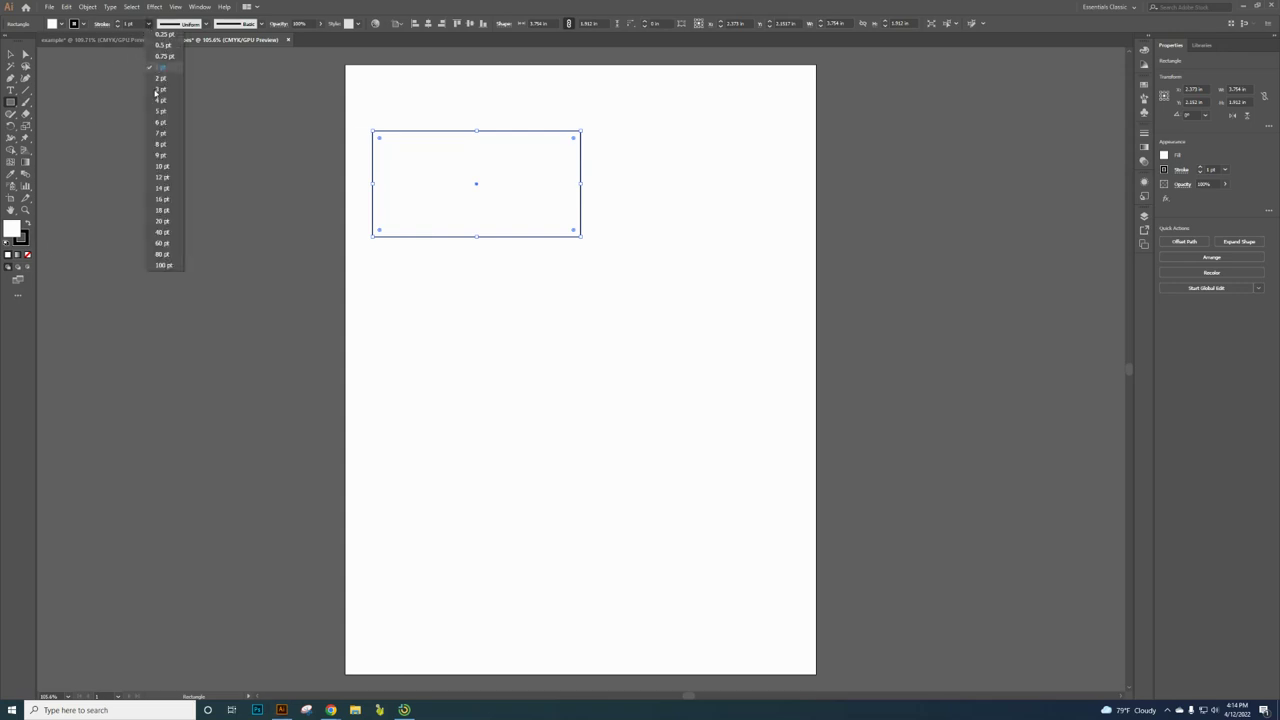
click(160, 153)
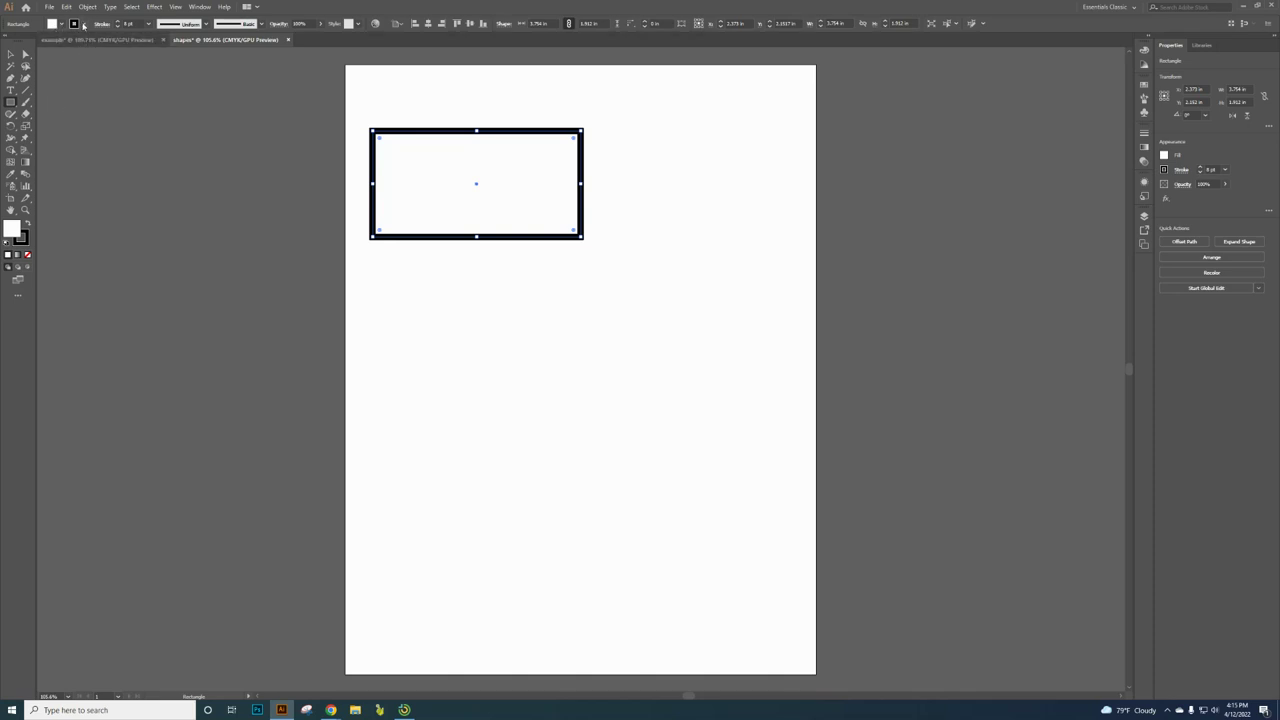
click(84, 24)
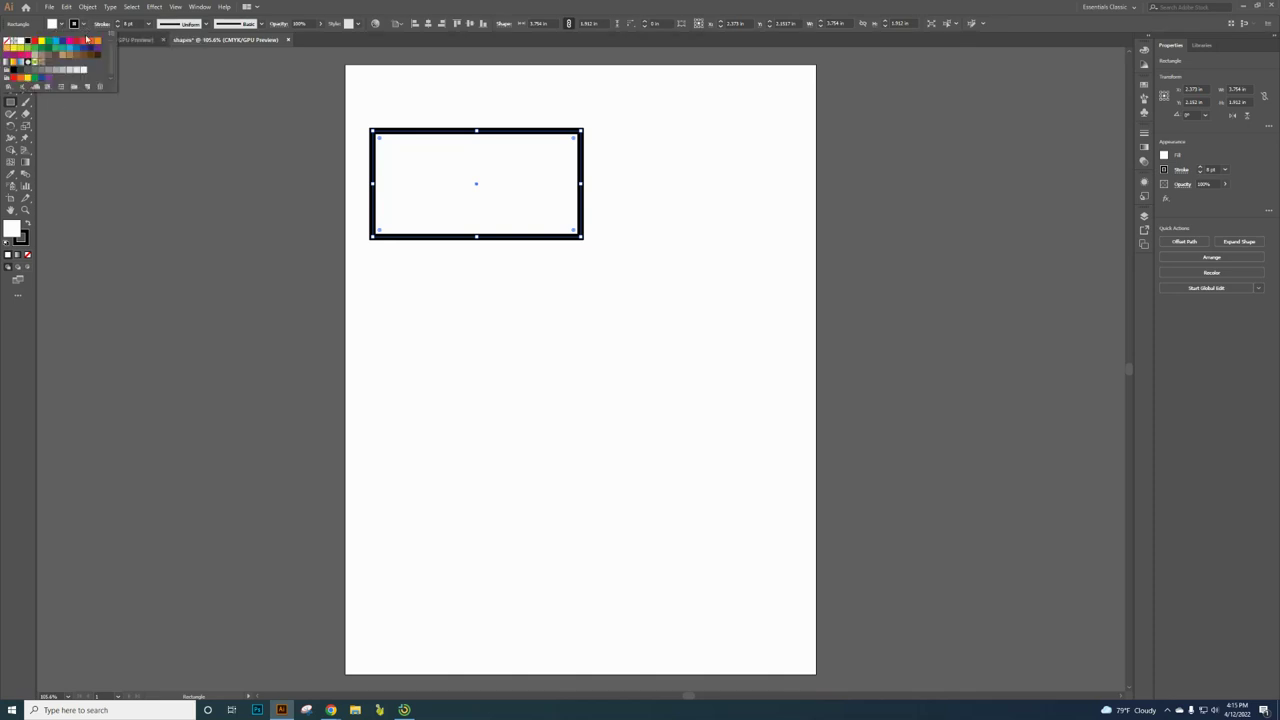
click(146, 60)
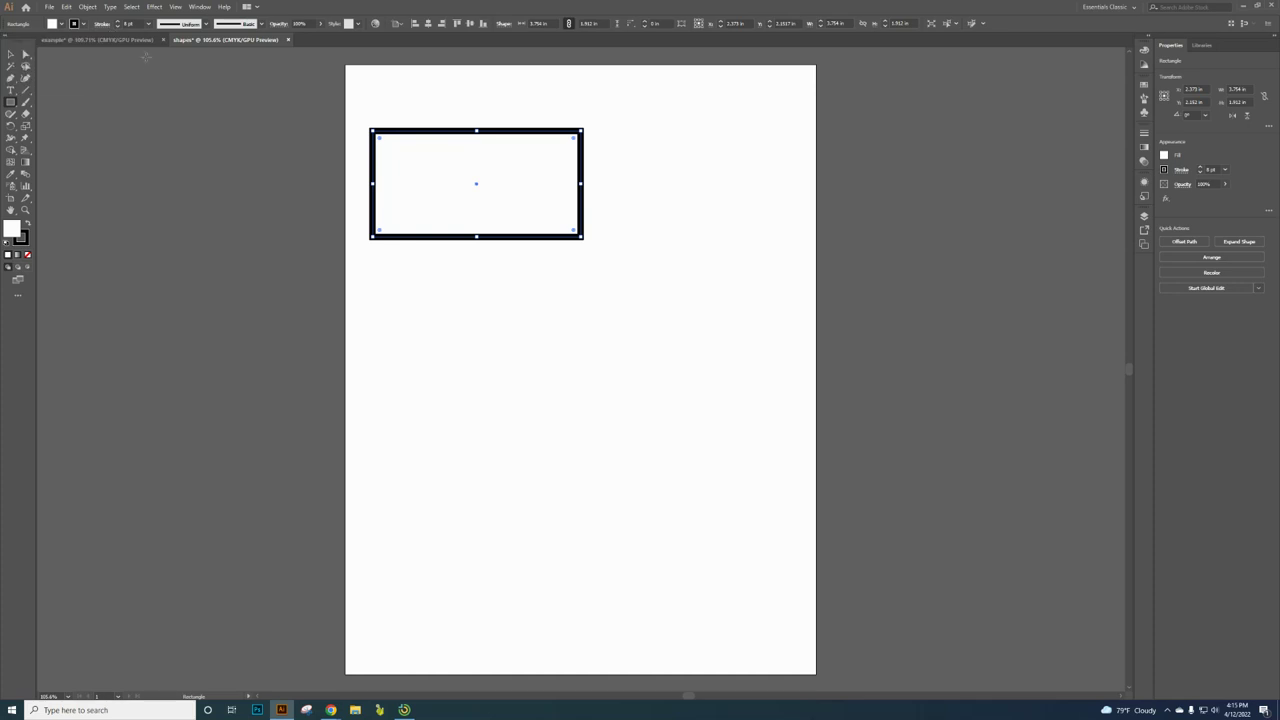
click(141, 41)
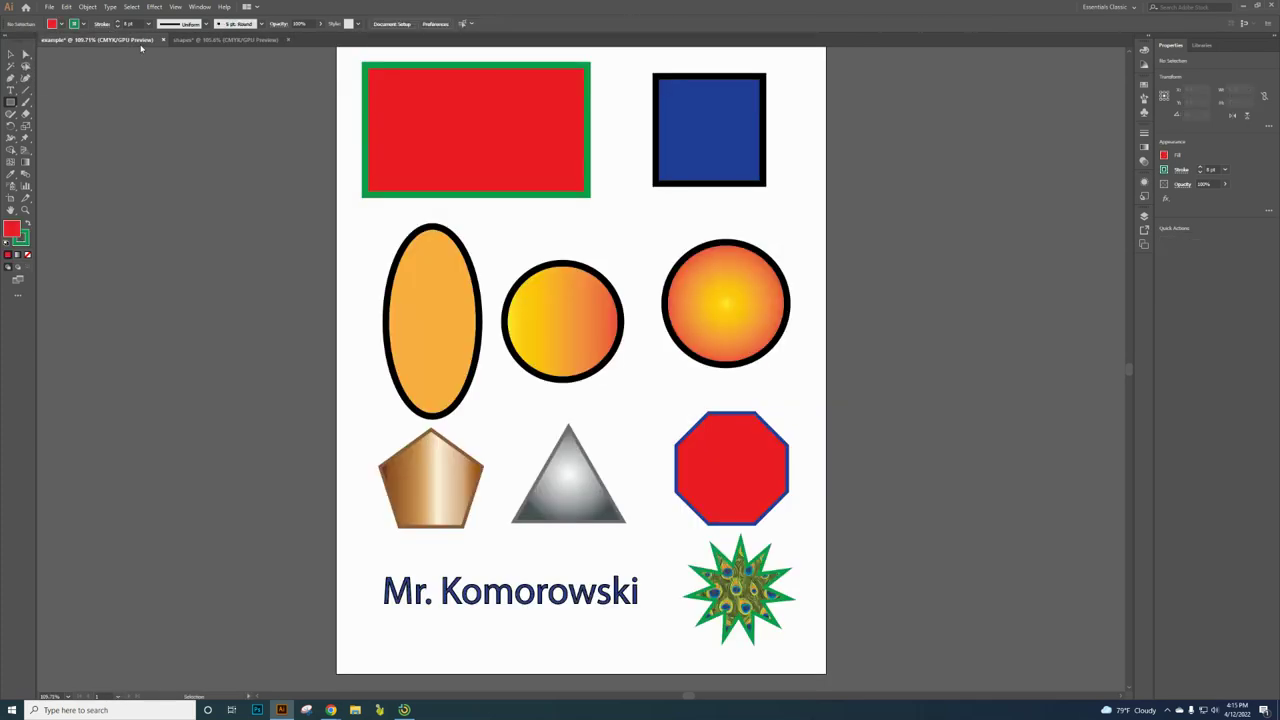
click(194, 40)
click(84, 23)
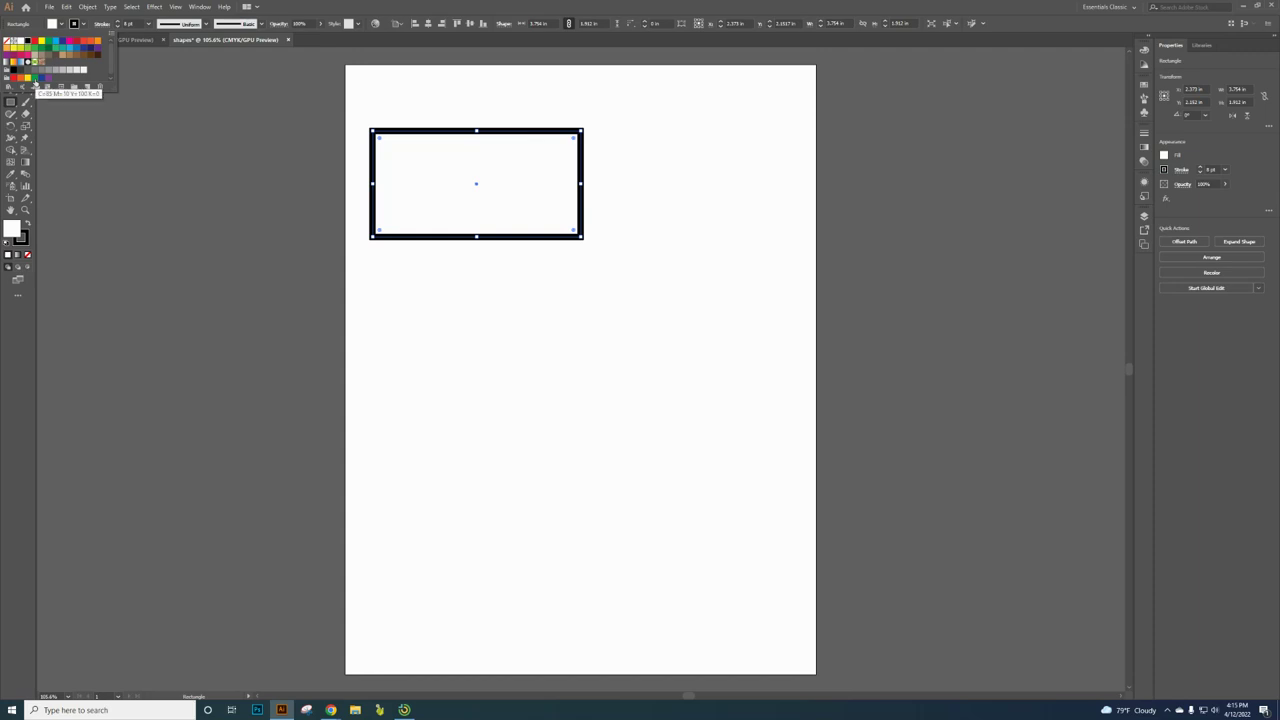
click(35, 82)
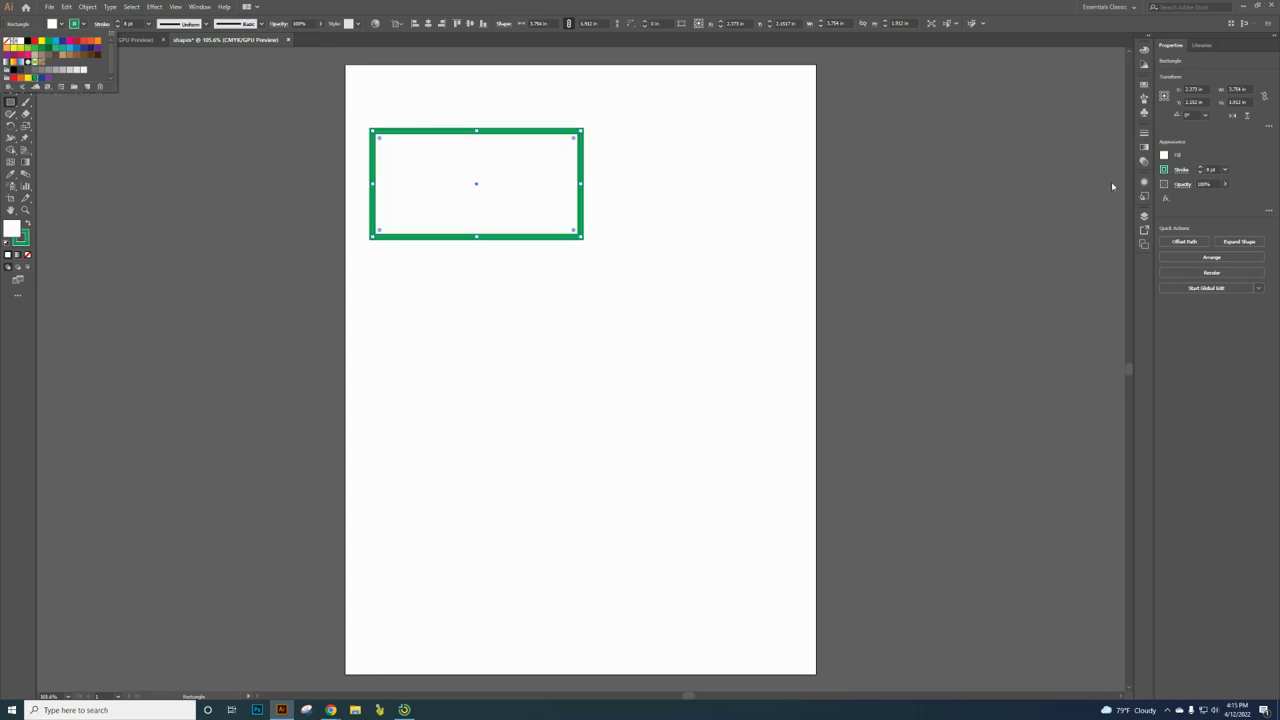
key(Escape)
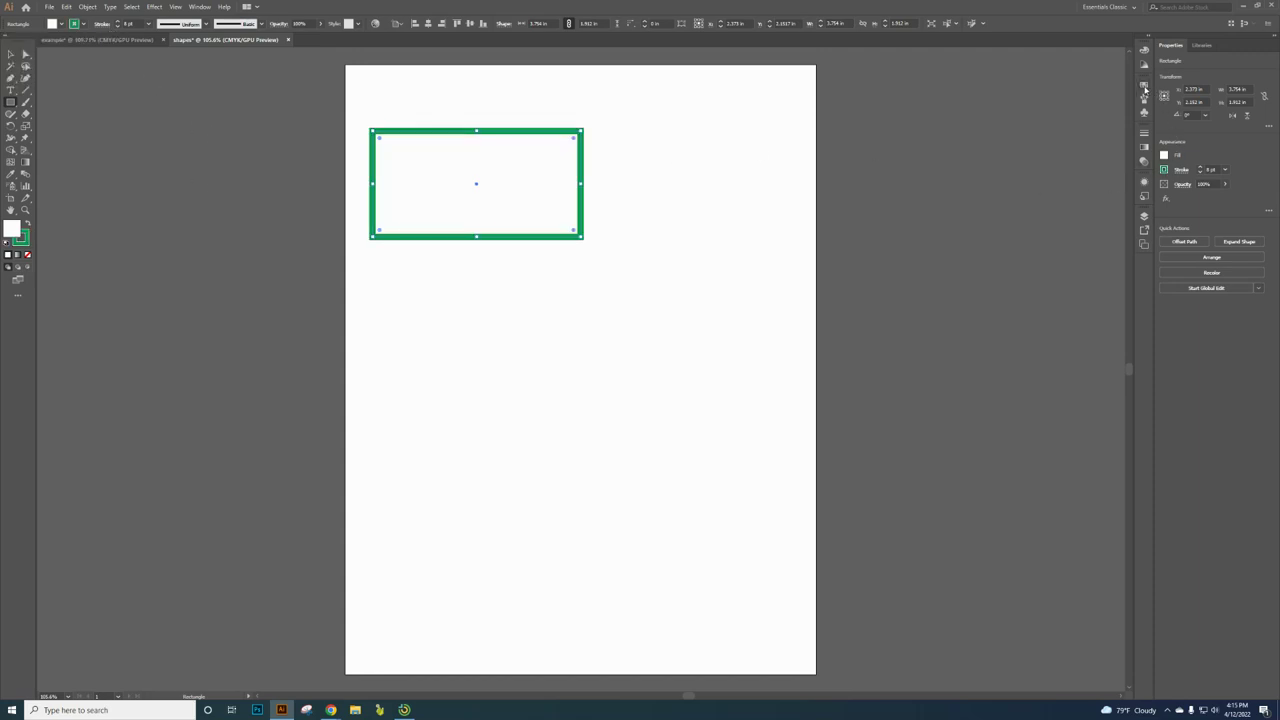
- Open and cancel the stroke Color Picker keeping the green, then reopen the Swatches panel
click(1145, 88)
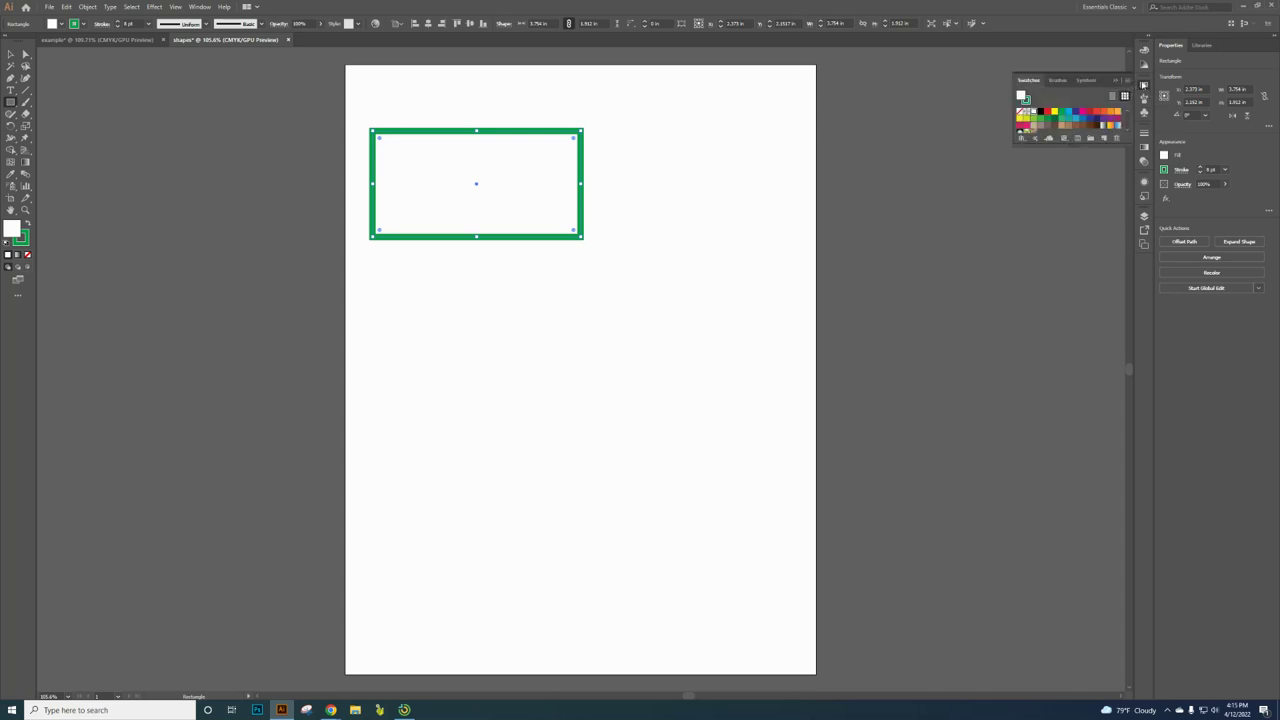
click(1145, 88)
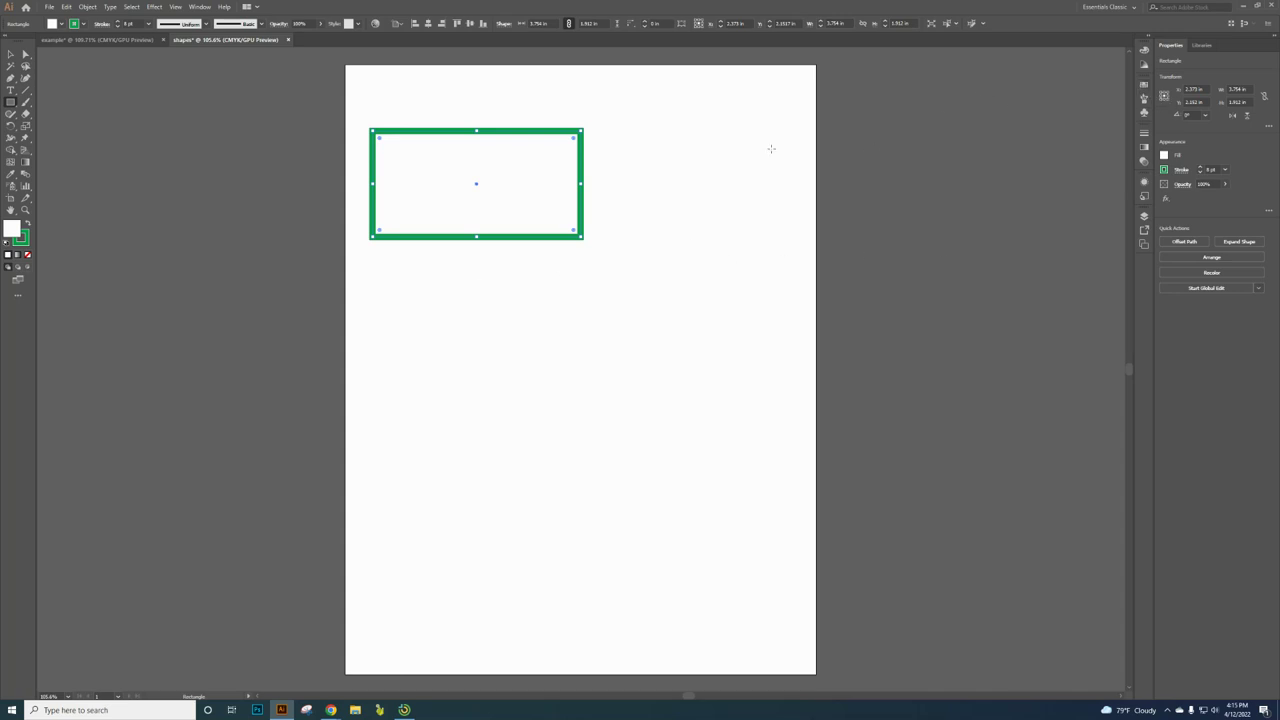
click(28, 240)
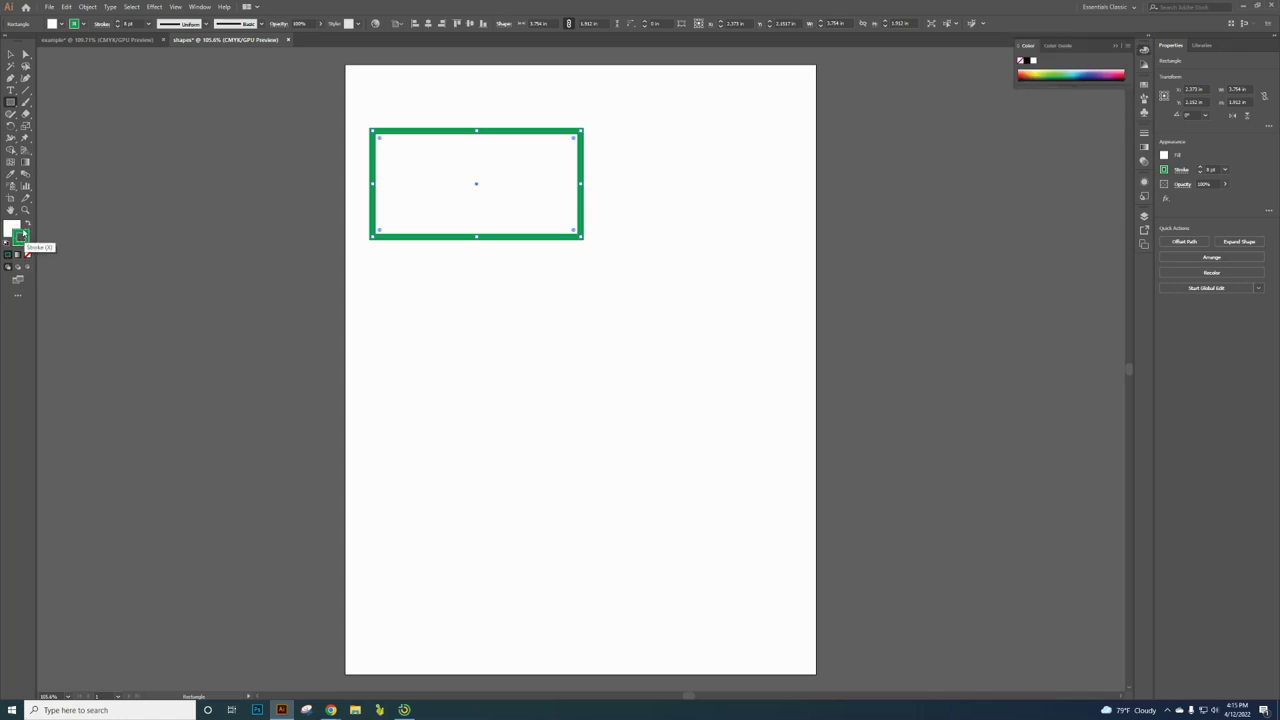
click(14, 228)
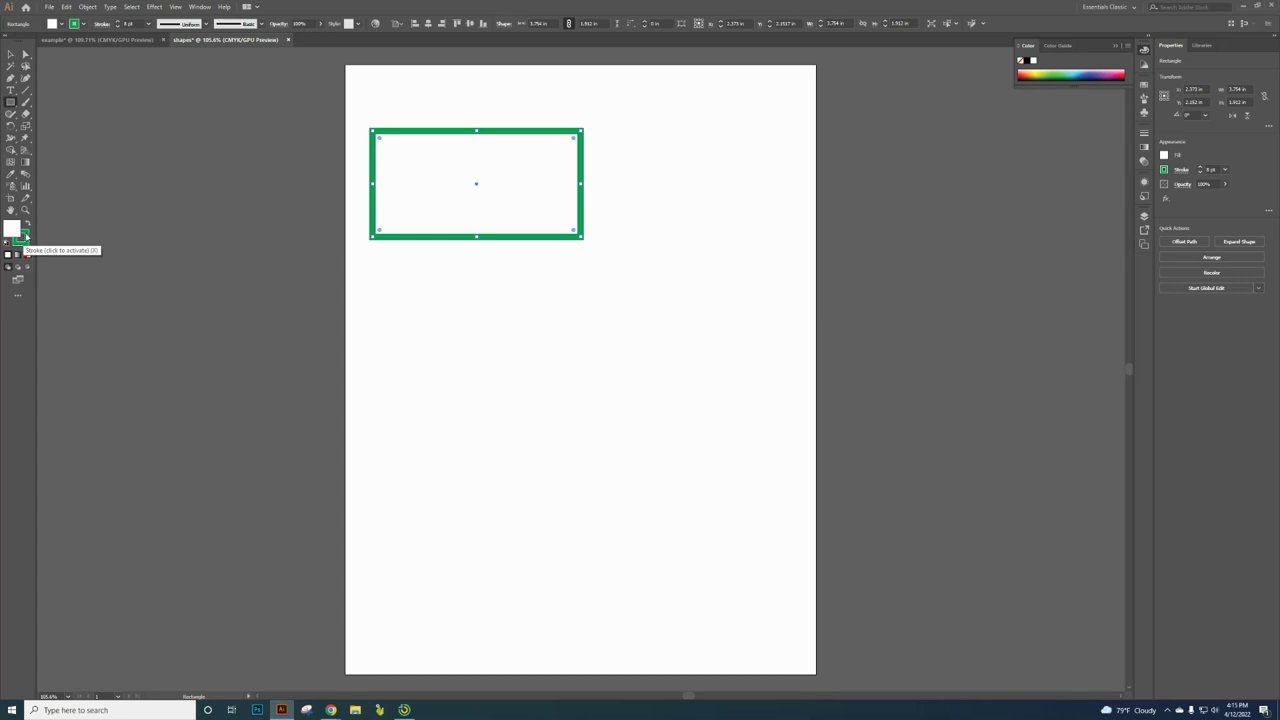
click(25, 237)
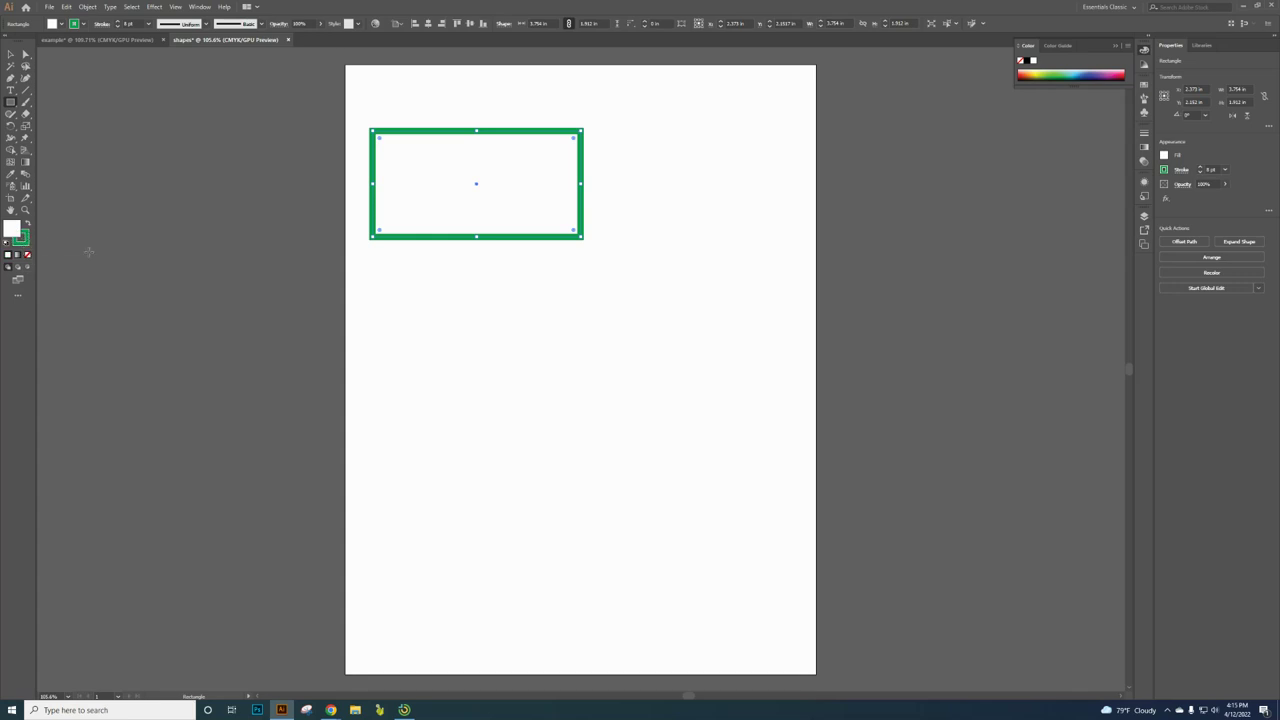
click(27, 243)
double_click(28, 243)
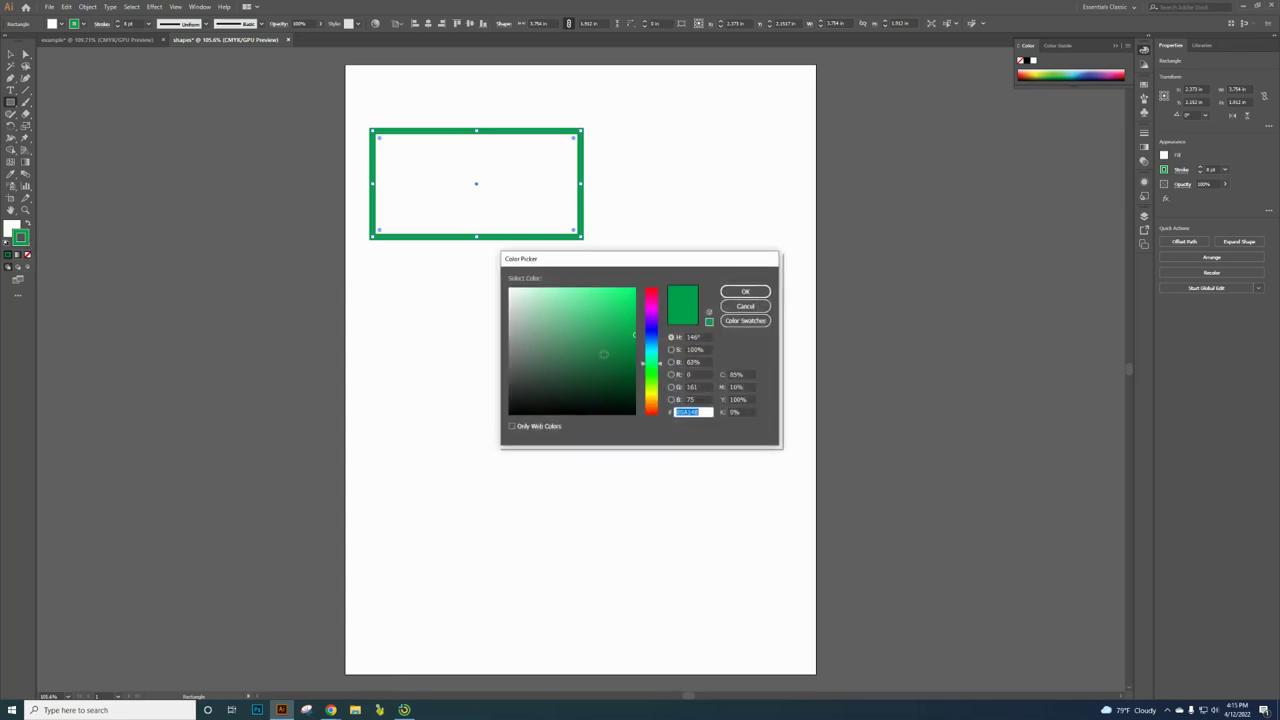
click(752, 307)
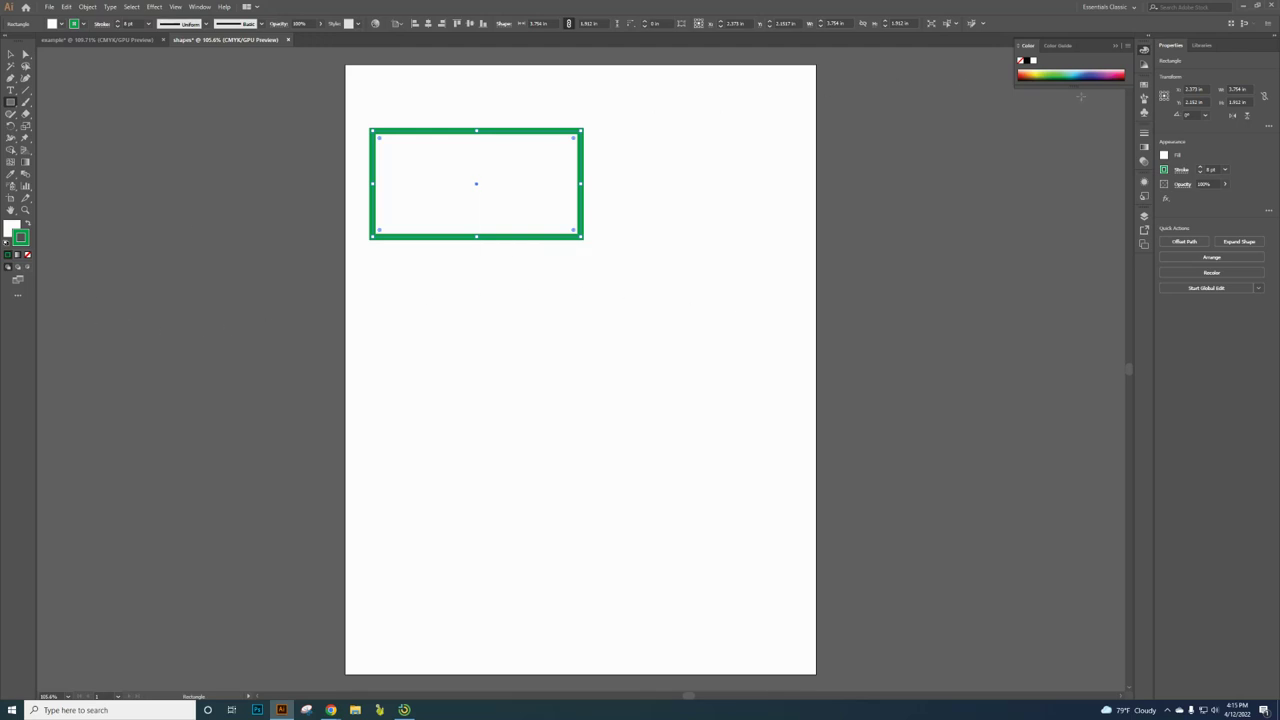
click(1143, 88)
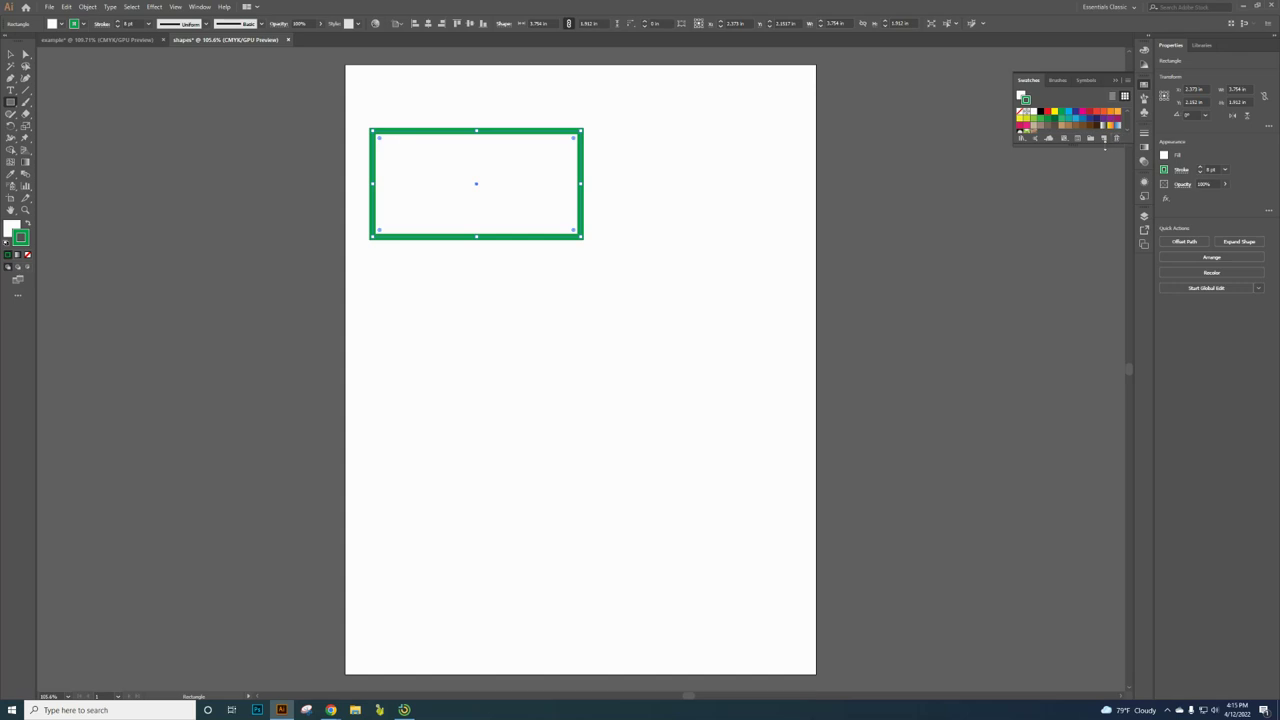
- Load extra swatch groups and fill the rectangle with red, comparing against the example
click(1076, 146)
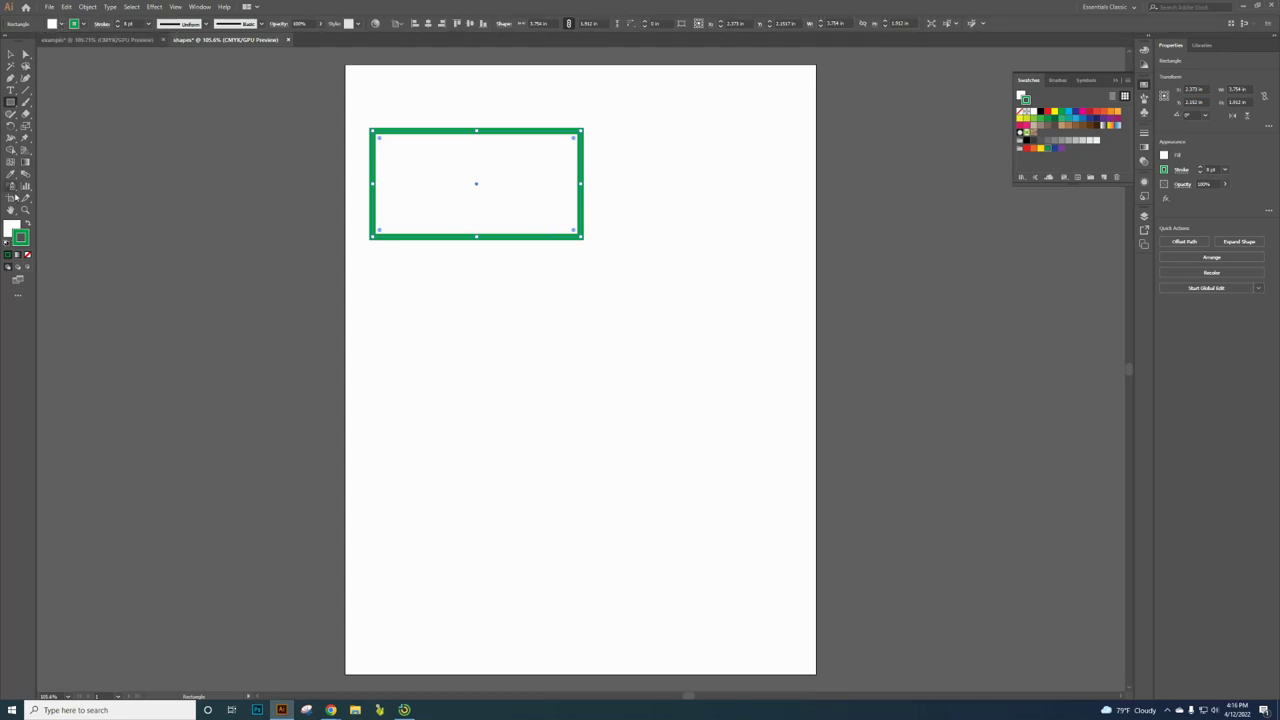
click(21, 238)
click(61, 23)
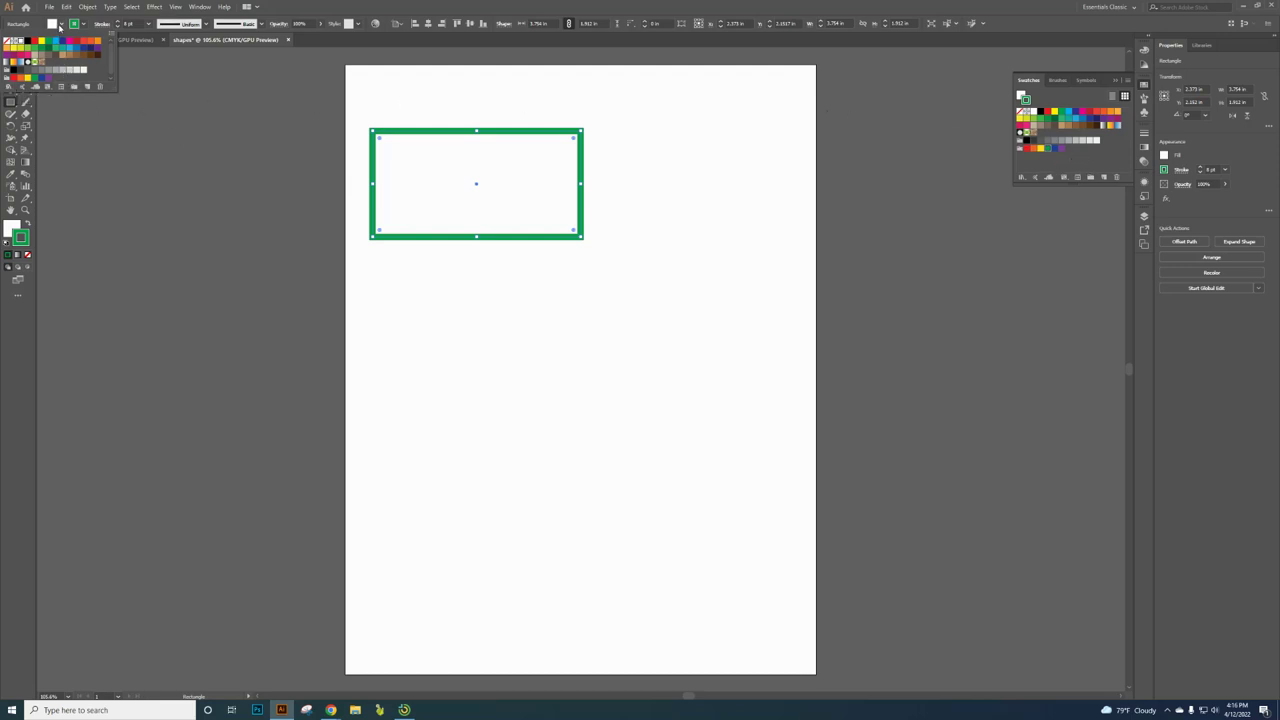
click(61, 25)
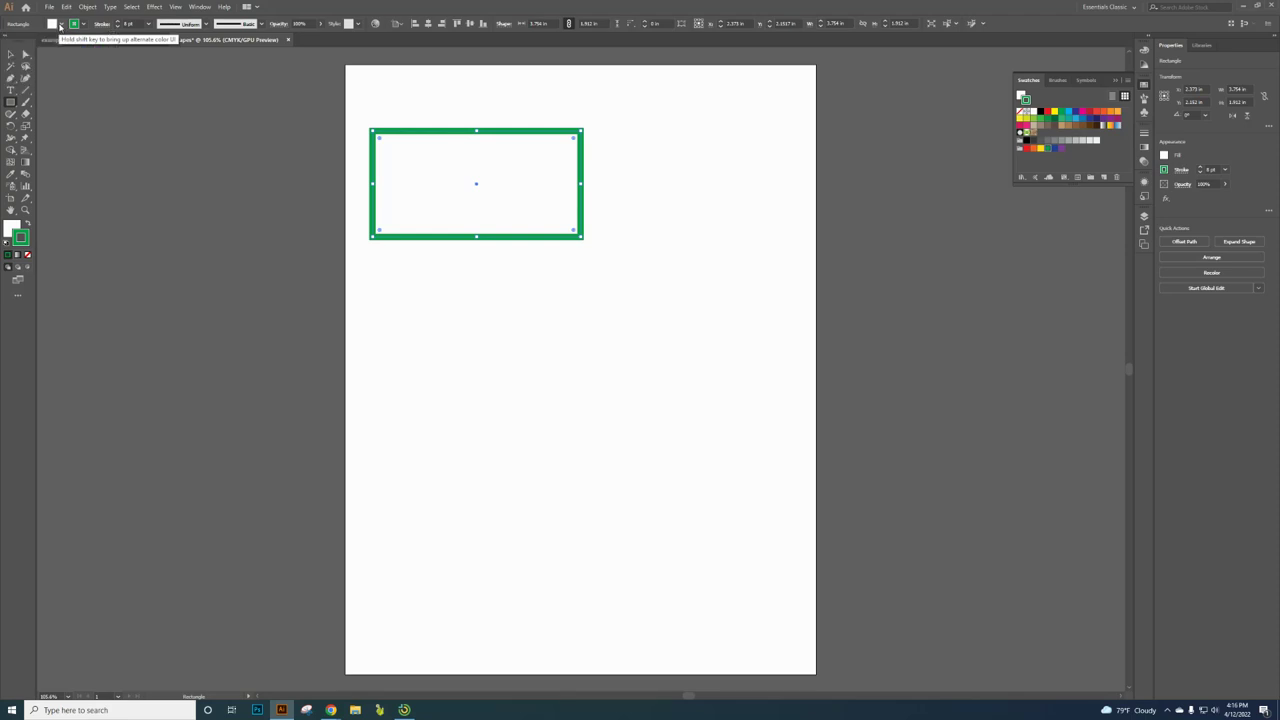
click(61, 25)
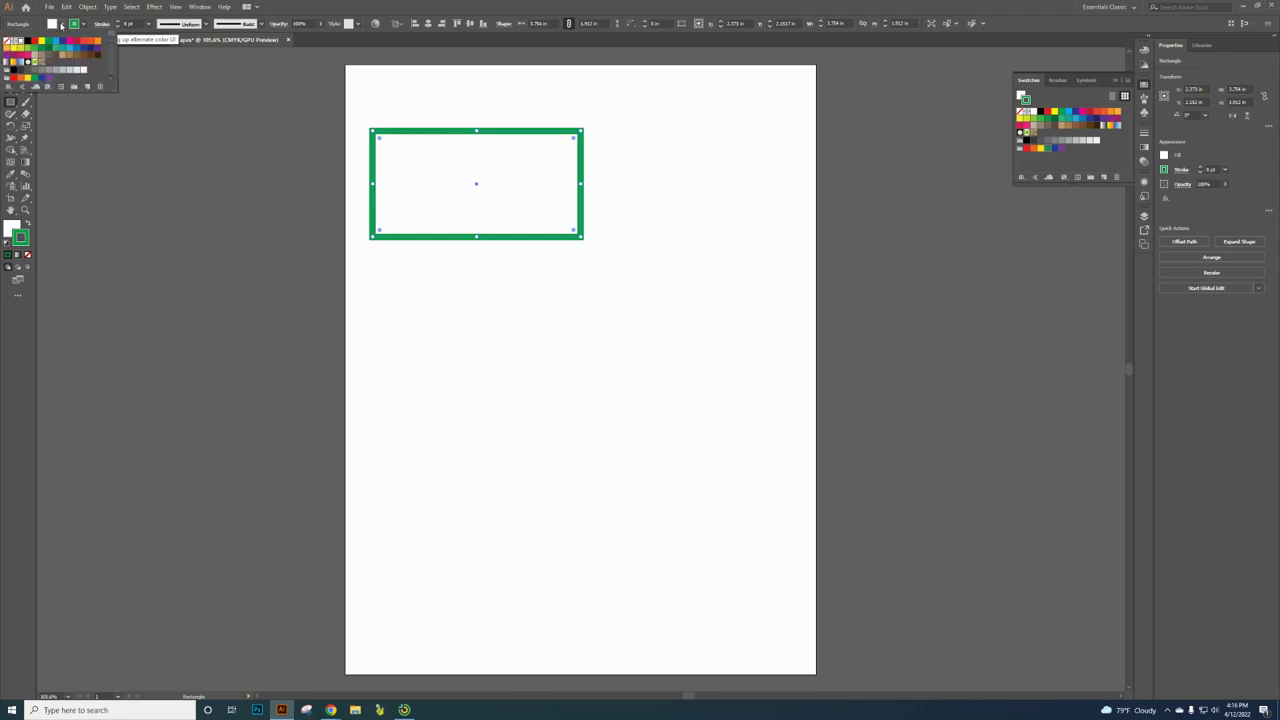
click(15, 77)
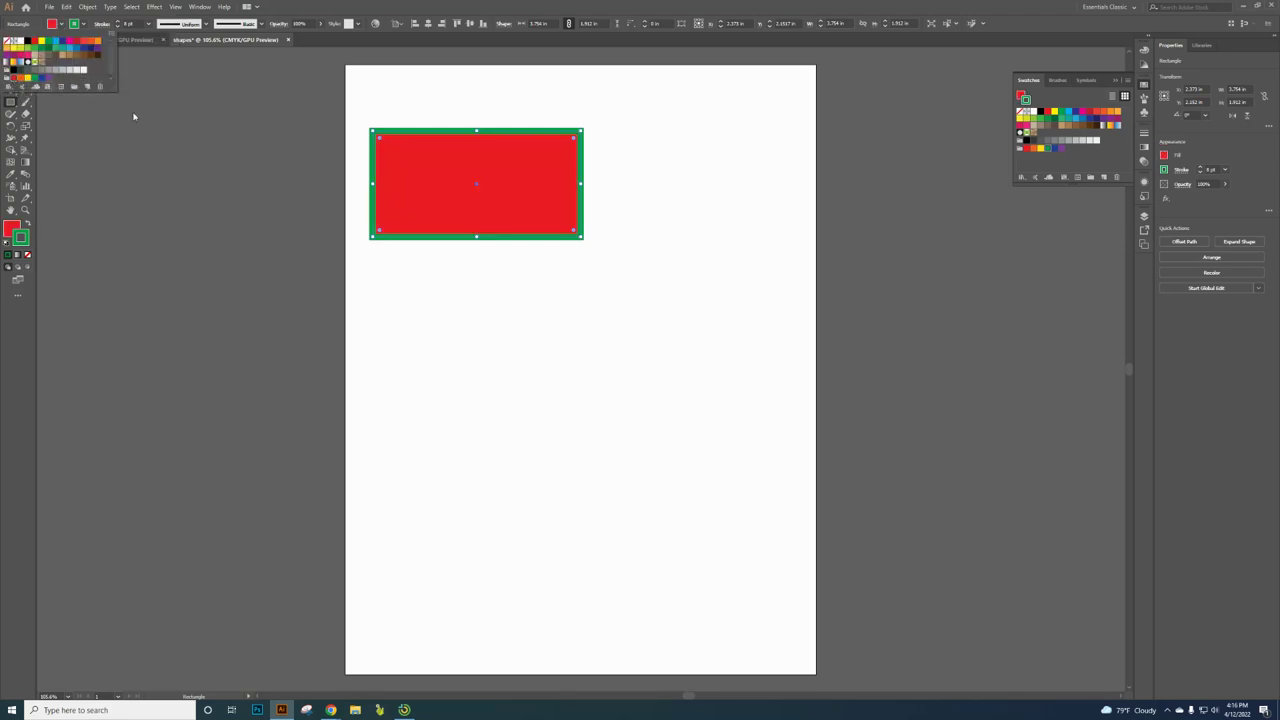
click(146, 41)
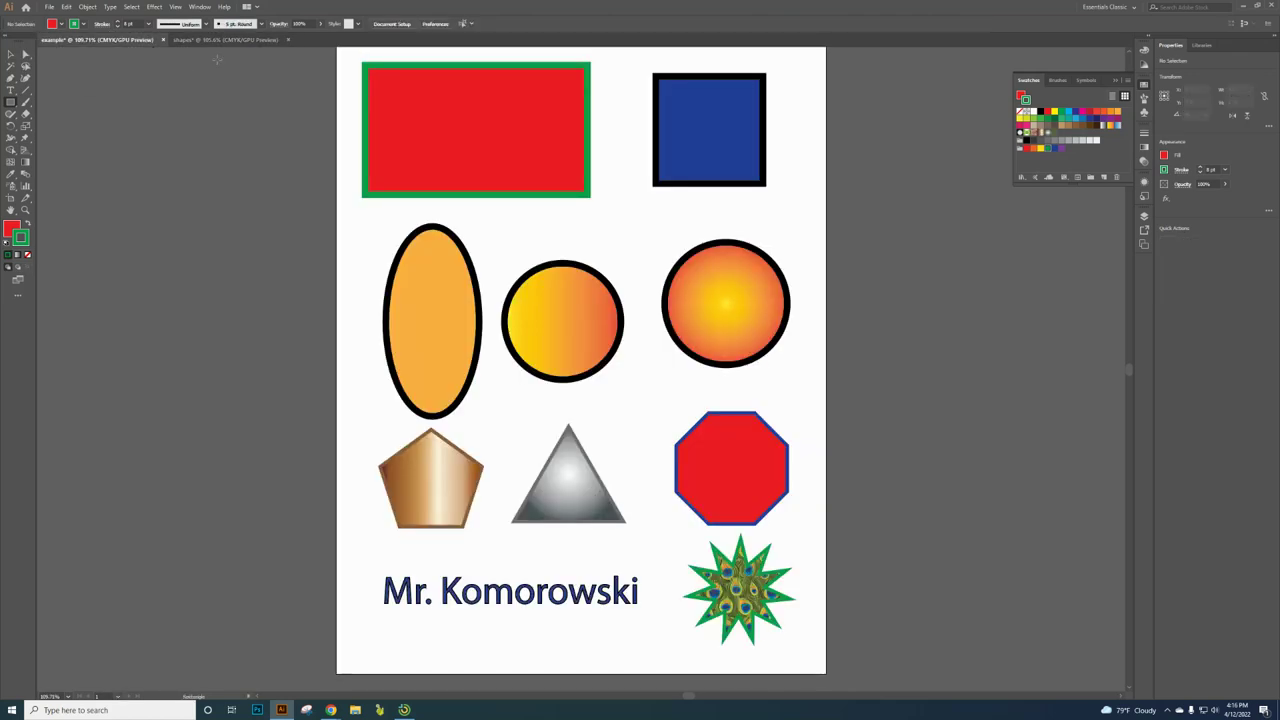
click(201, 42)
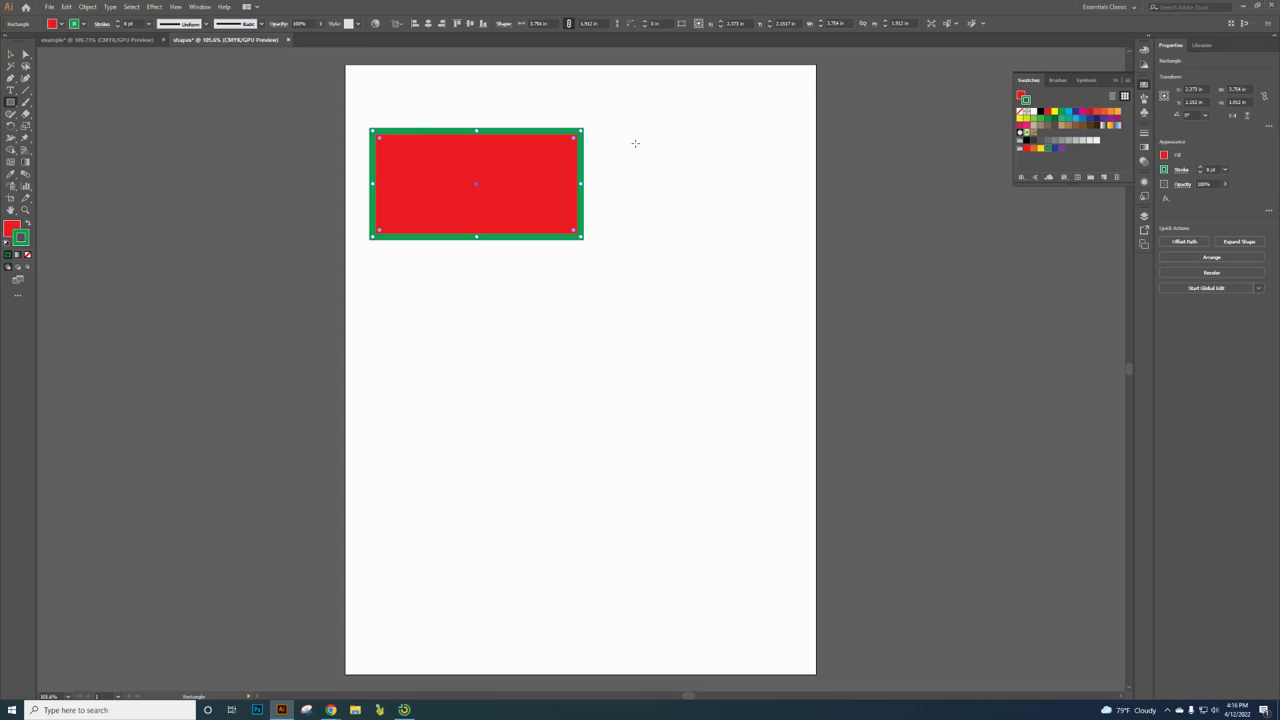
- Draw a square to the right of the red rectangle
click(635, 143)
mouse_move(634, 130)
mouse_down()
mouse_move(723, 241)
mouse_move(695, 190)
mouse_move(710, 229)
mouse_move(780, 160)
mouse_move(920, 106)
mouse_move(812, 346)
mouse_move(709, 328)
mouse_move(722, 360)
mouse_move(655, 203)
mouse_move(705, 247)
mouse_move(700, 236)
mouse_up()
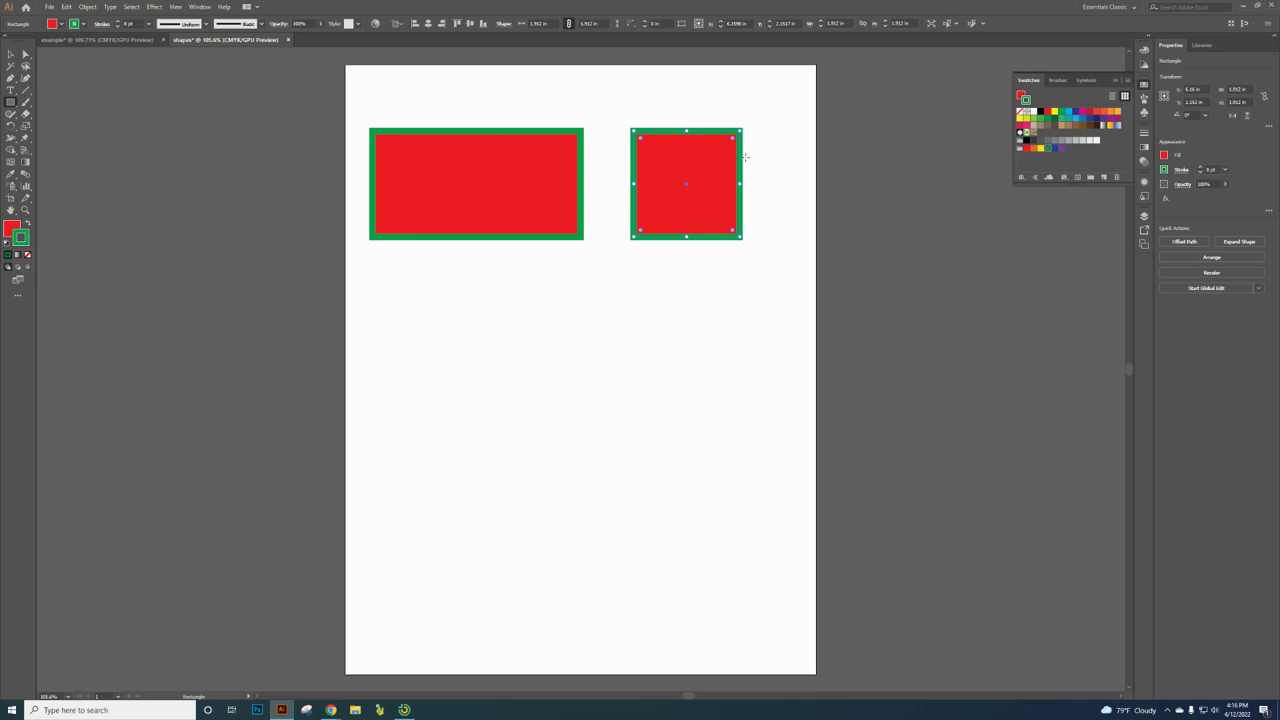
click(116, 41)
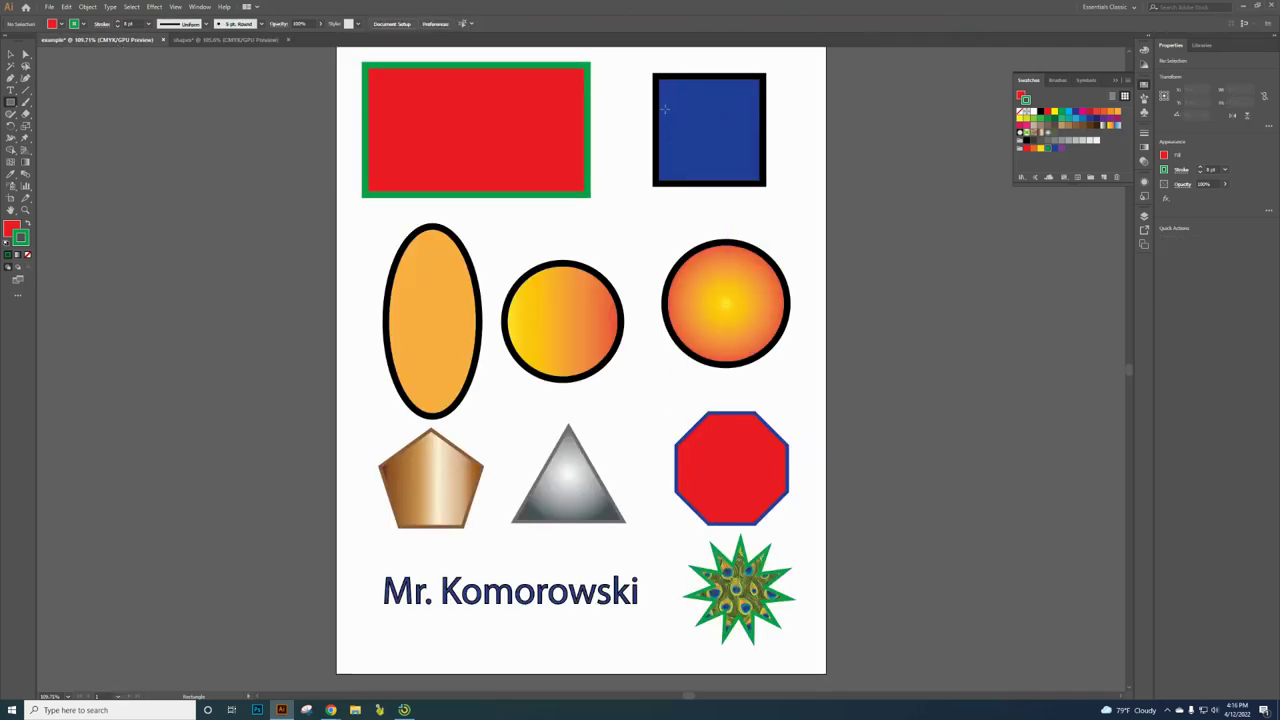
click(226, 40)
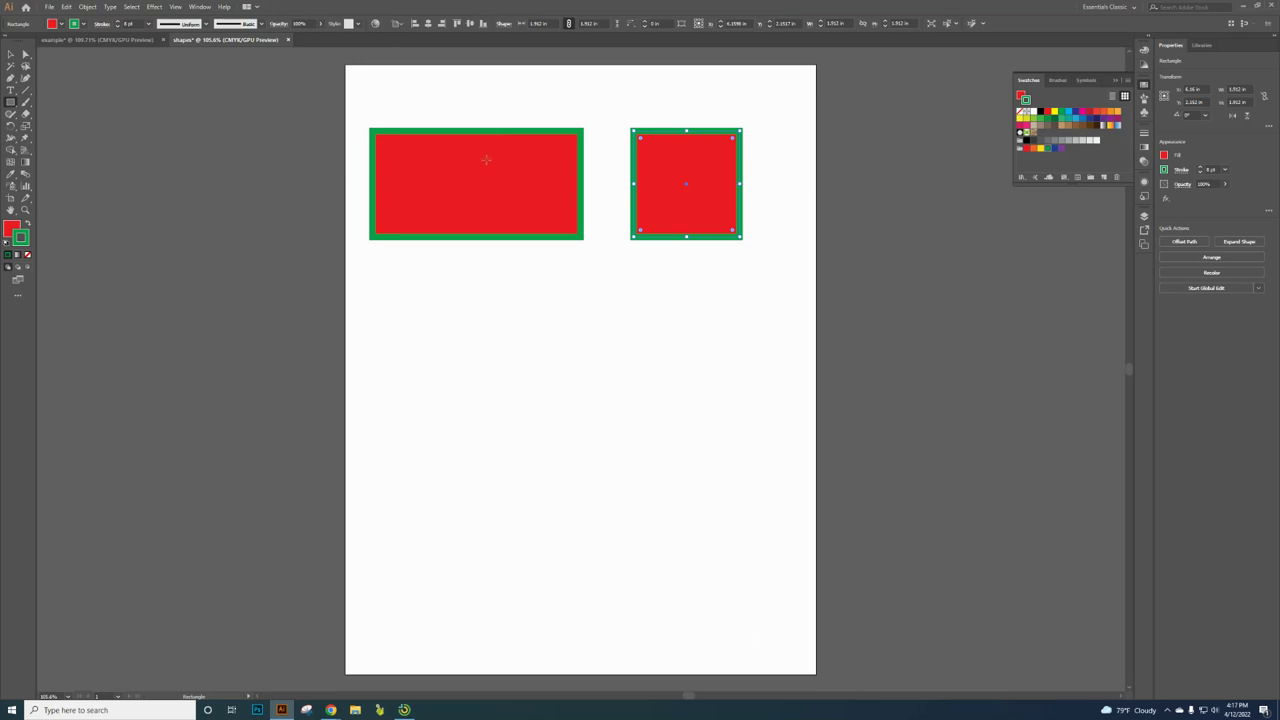
- Give the square a black stroke and blue fill, then view the example sheet
click(81, 23)
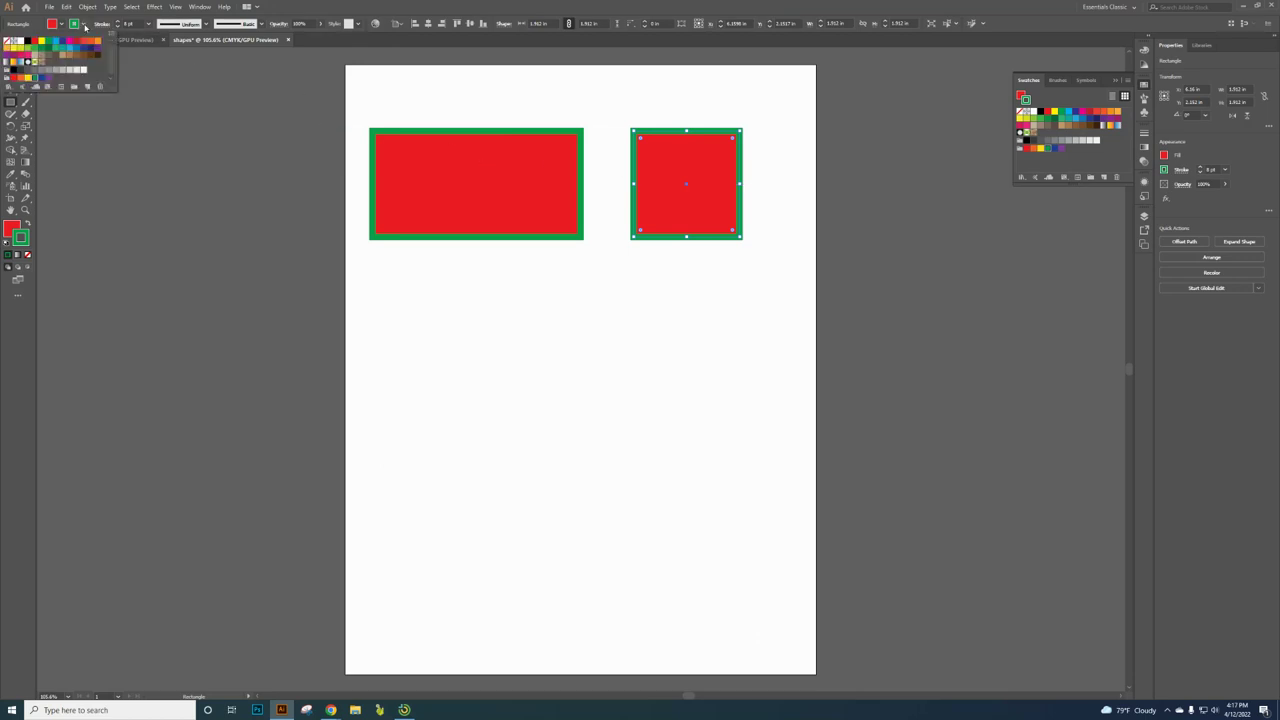
click(29, 46)
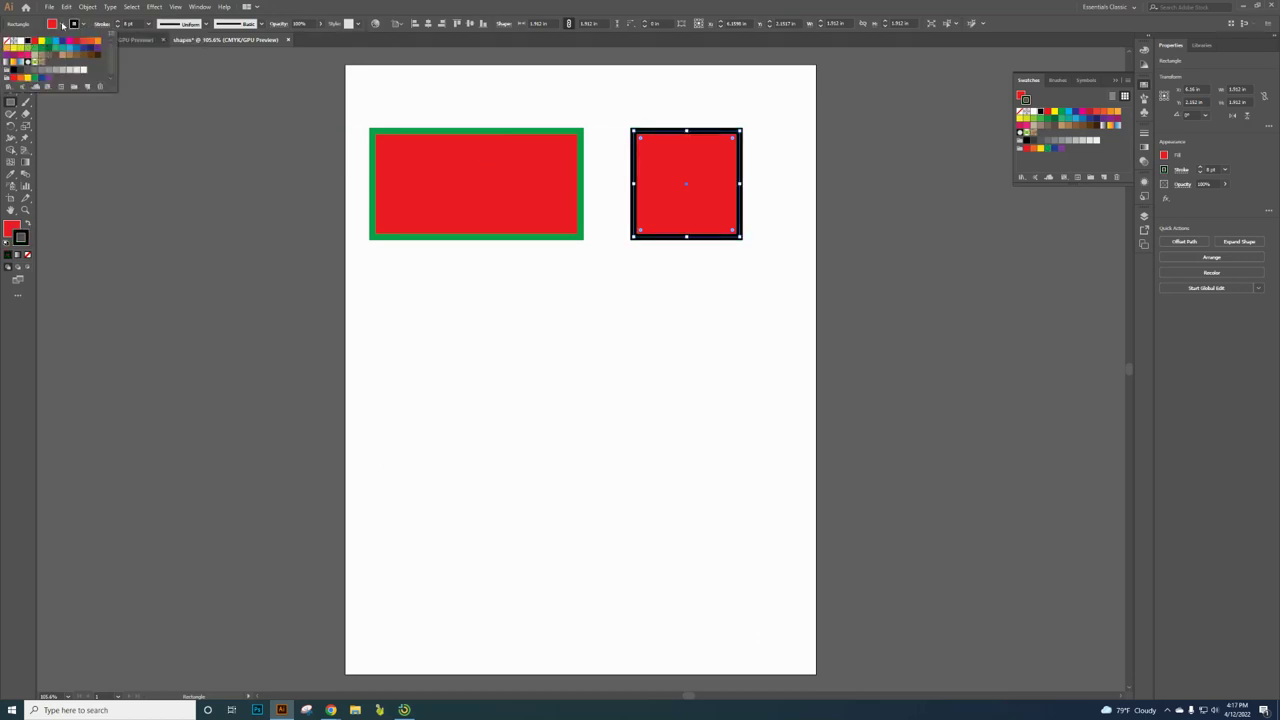
click(61, 24)
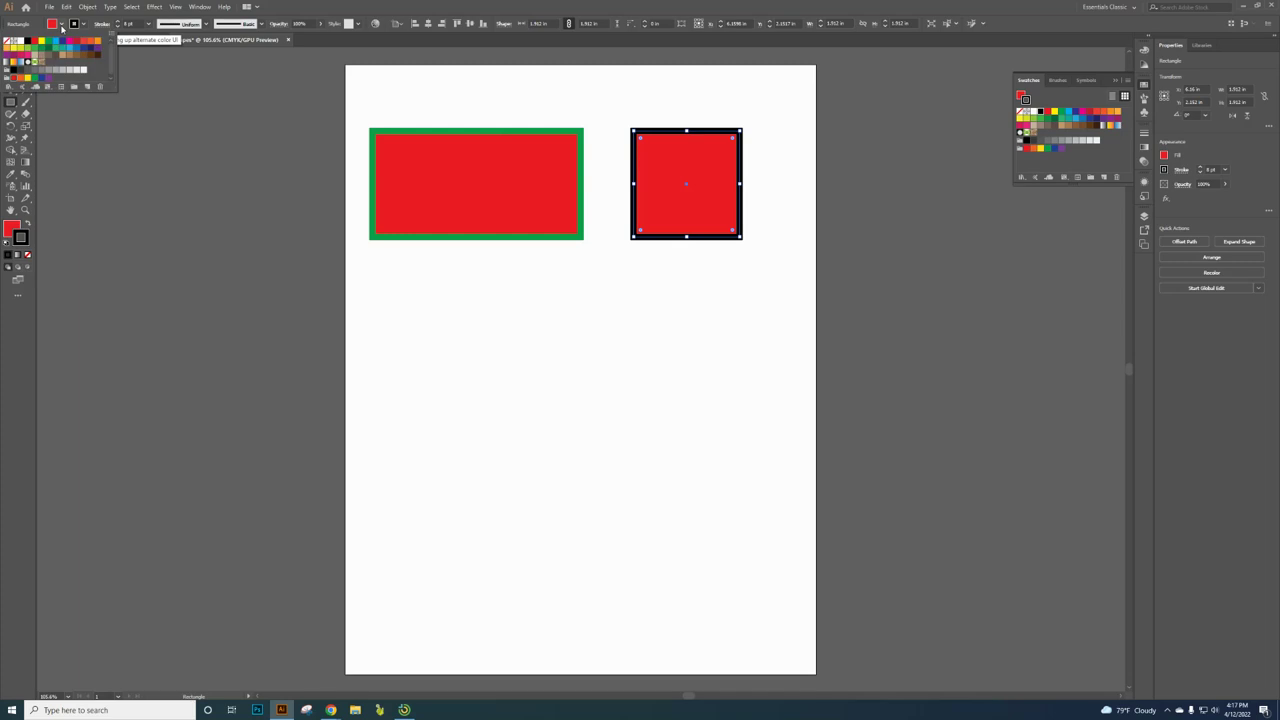
click(43, 78)
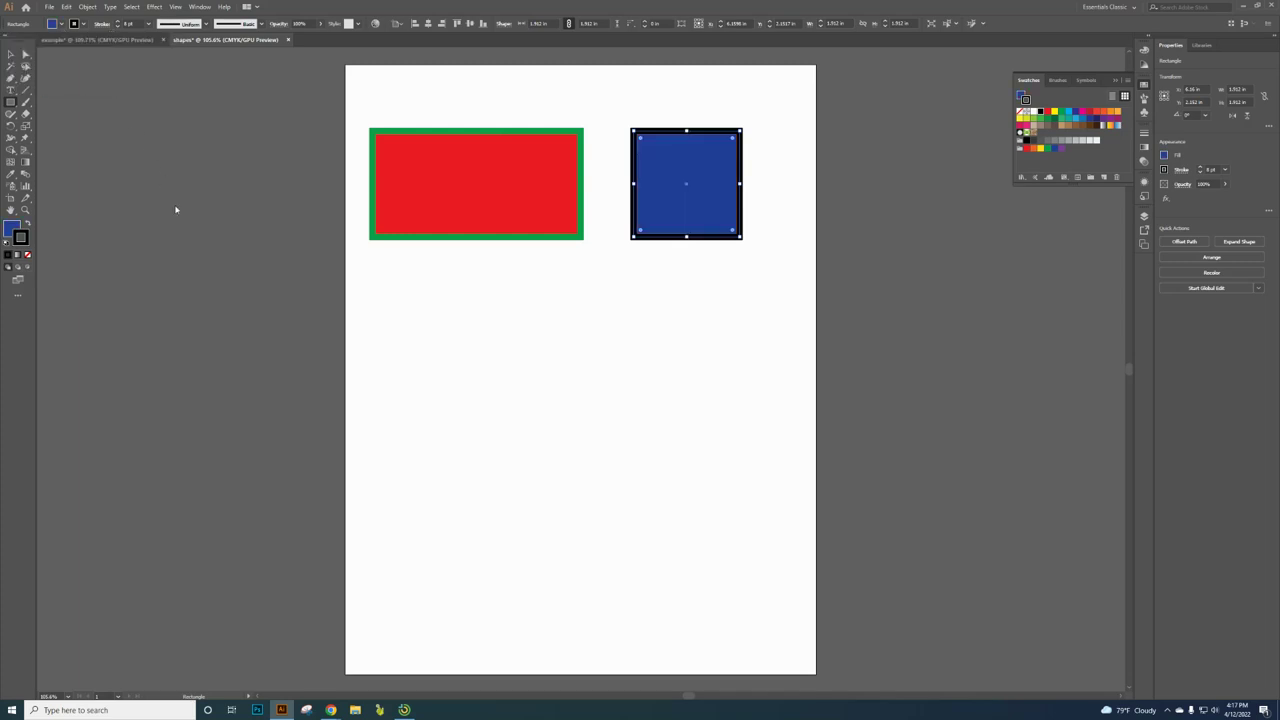
click(125, 40)
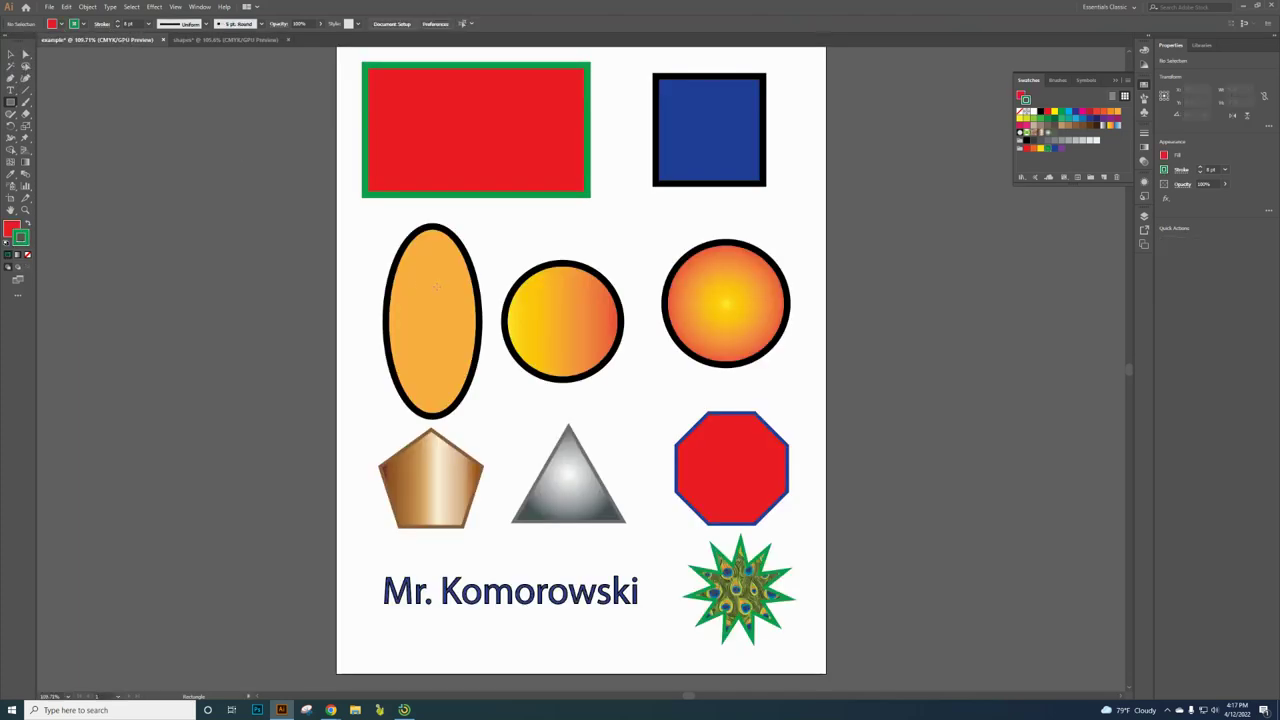
- Draw a tall ellipse below the red rectangle with the Ellipse Tool
click(225, 40)
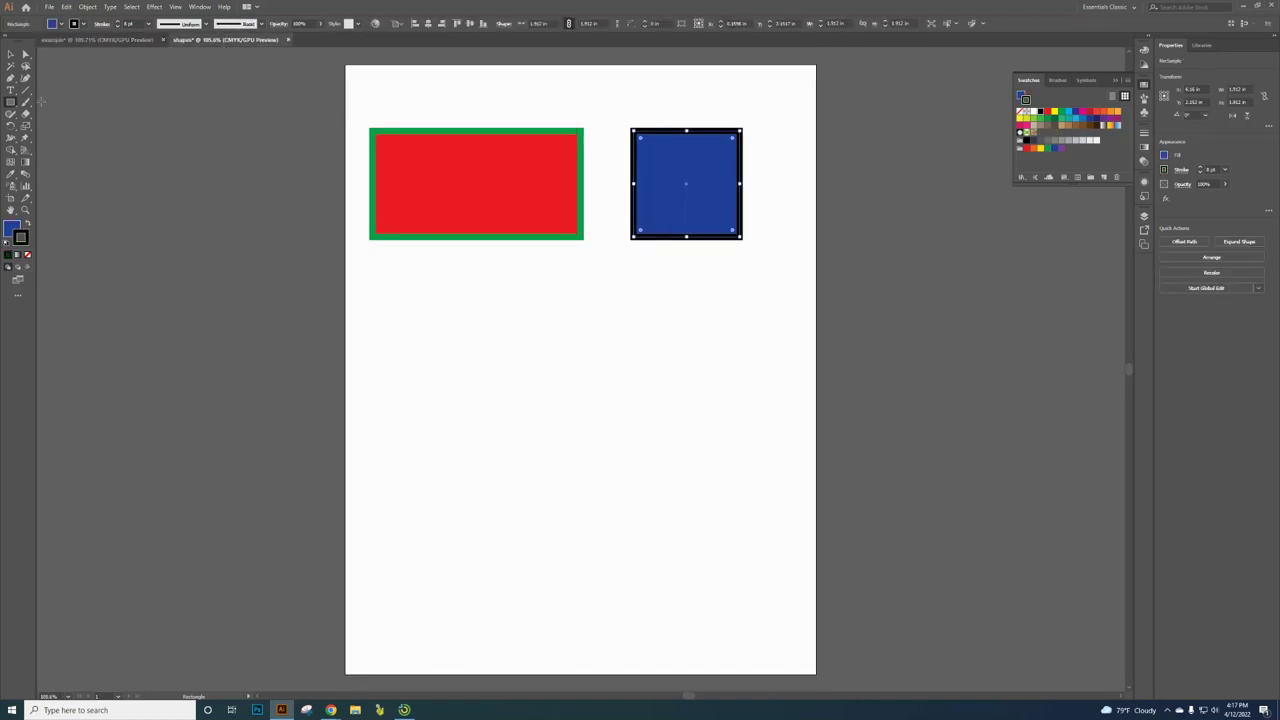
click(12, 102)
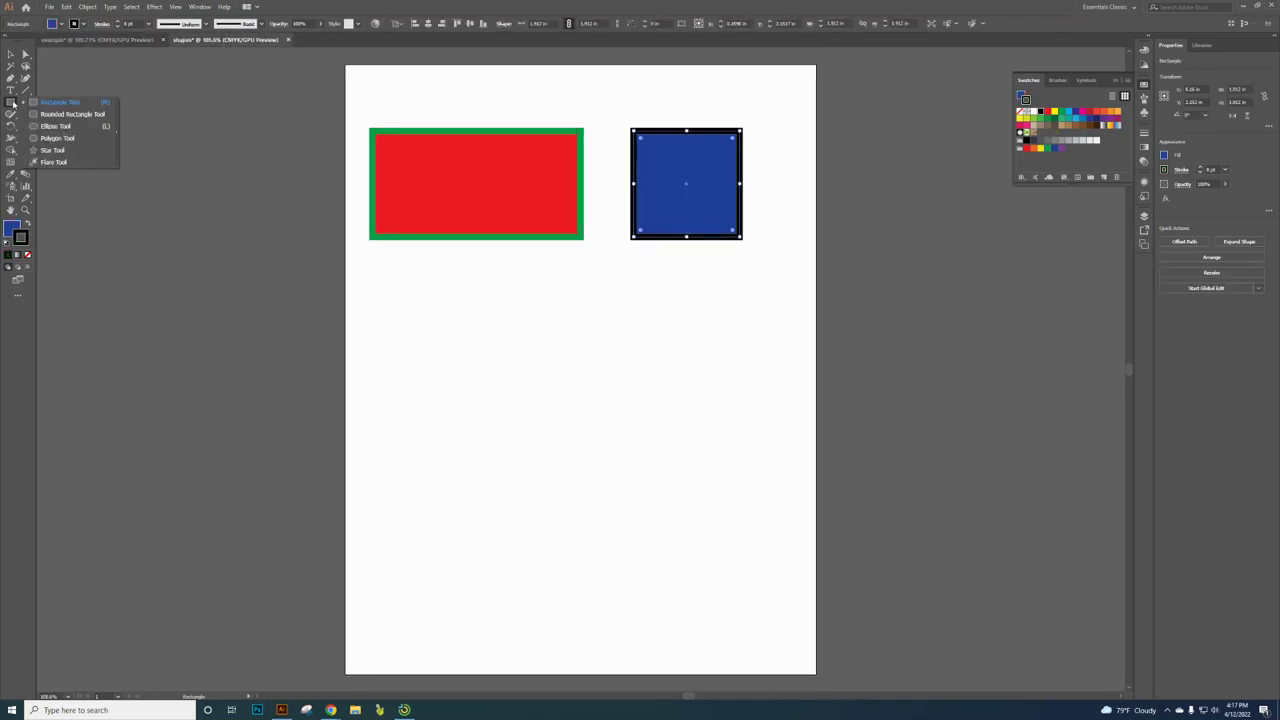
click(55, 126)
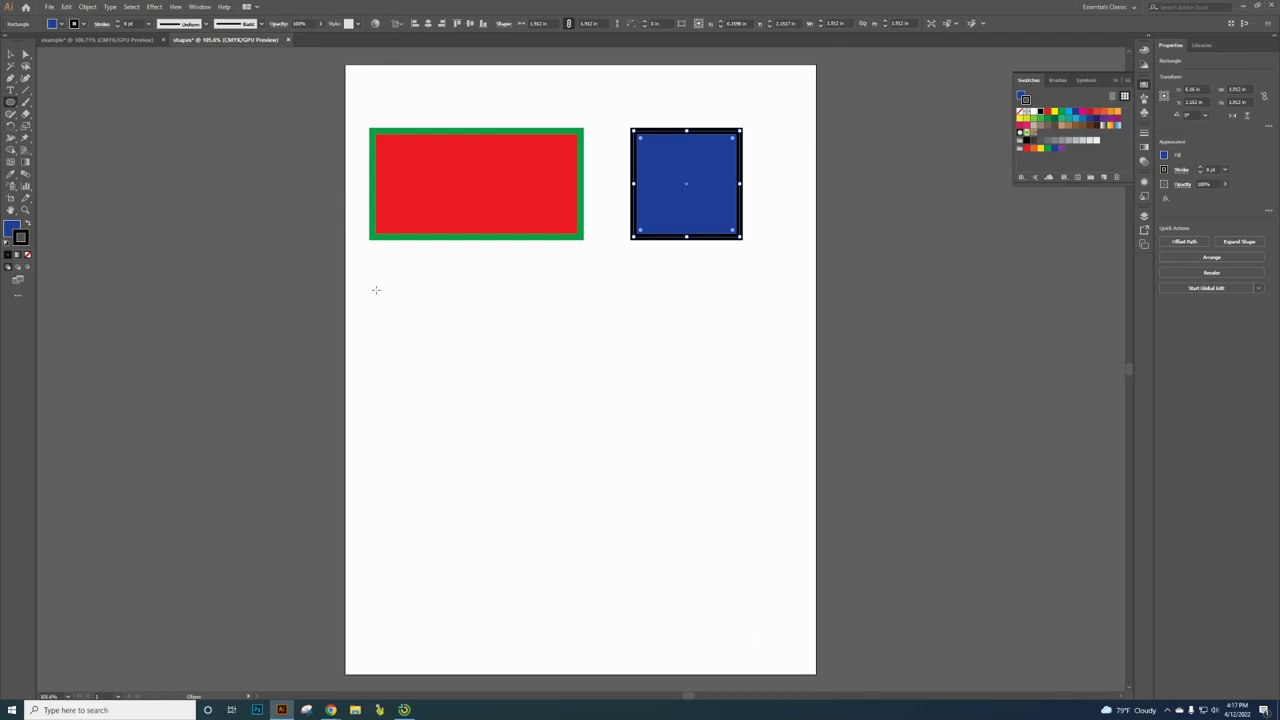
drag(379, 281, 473, 451)
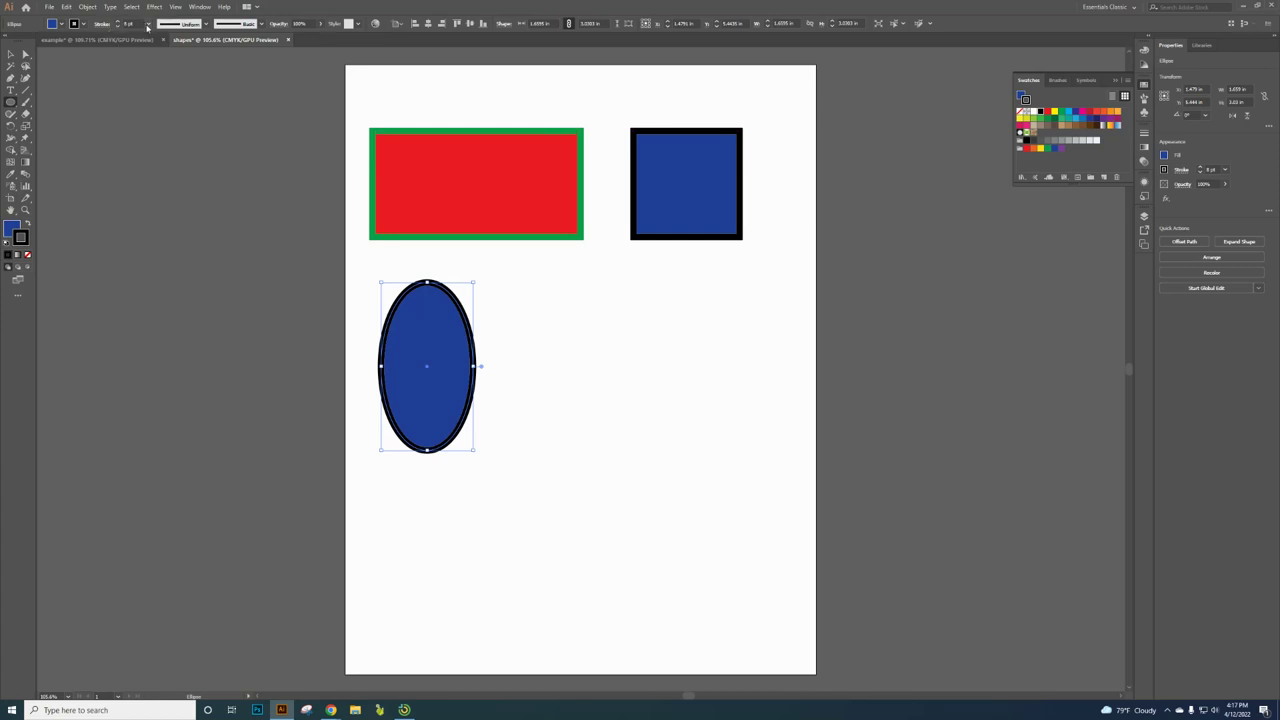
- Give the ellipse a 4 pt stroke and an orange fill
click(149, 24)
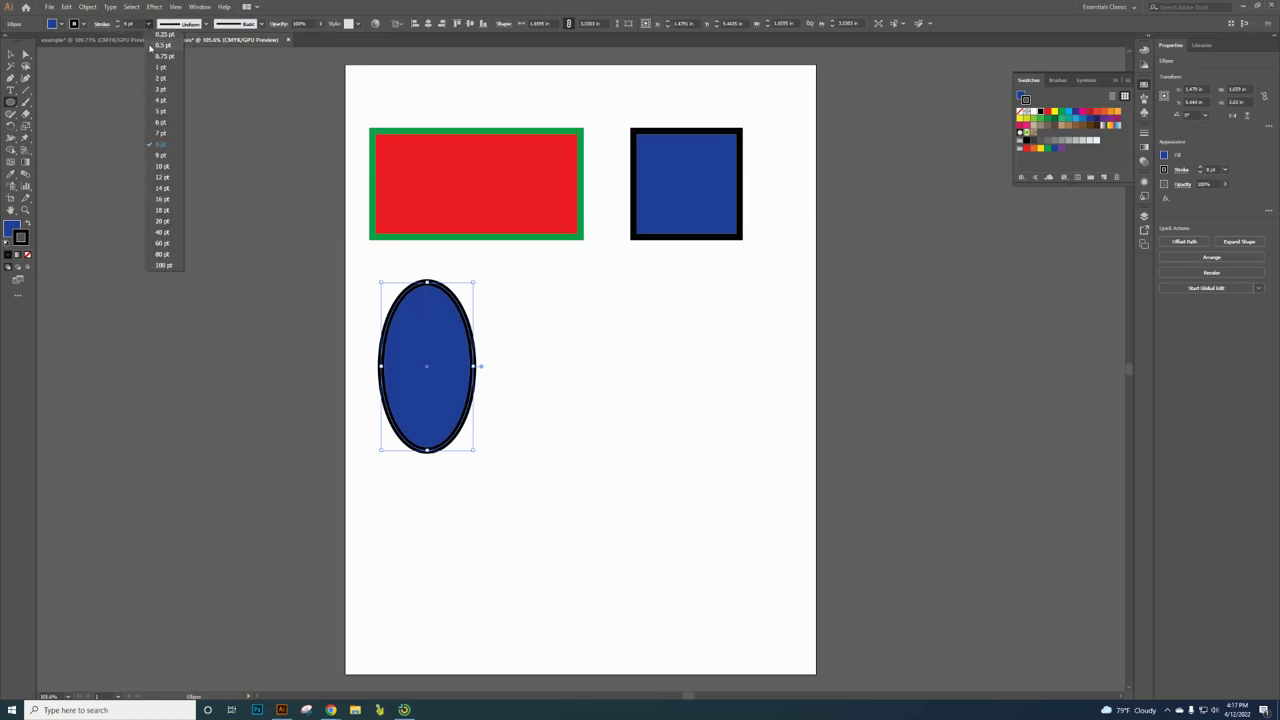
click(162, 101)
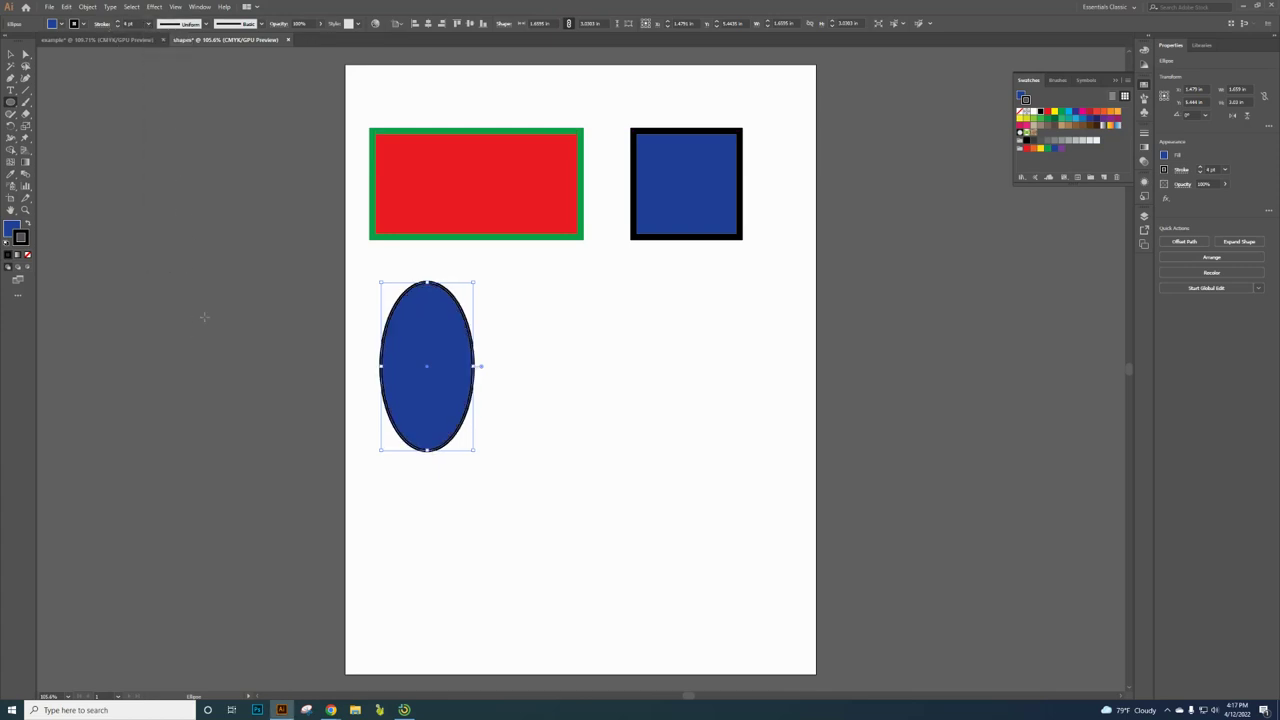
click(115, 40)
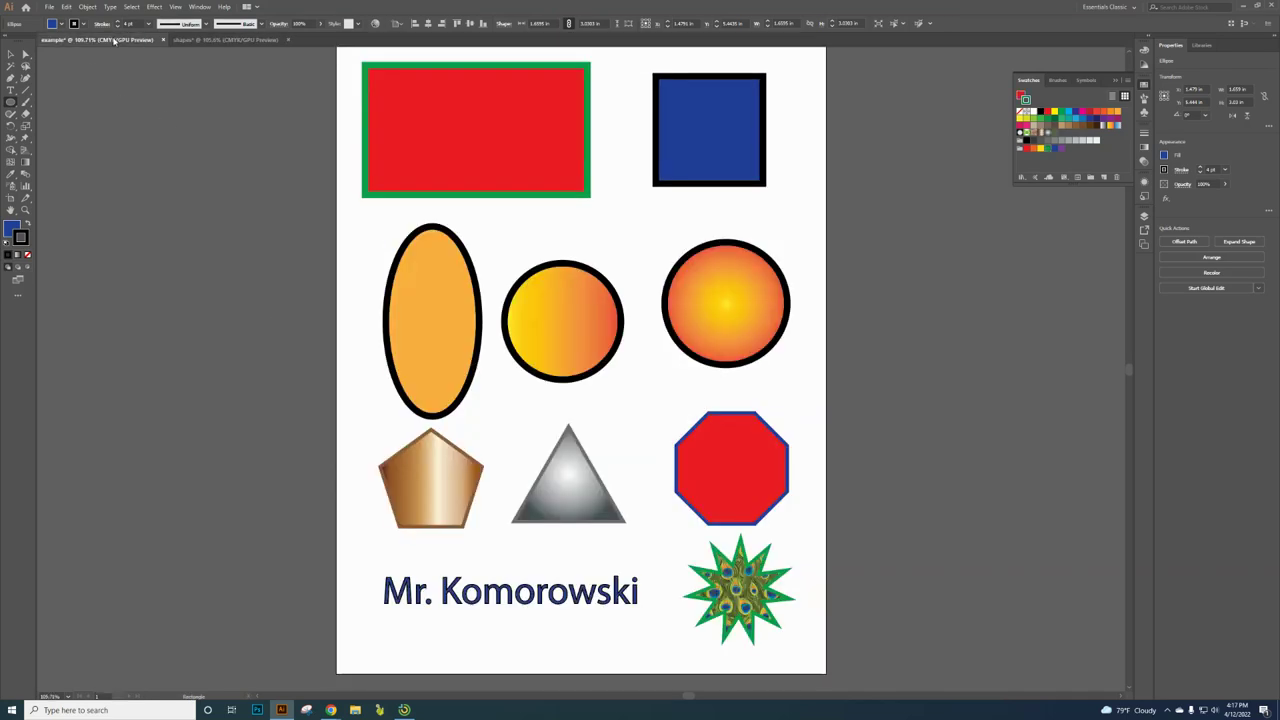
click(243, 43)
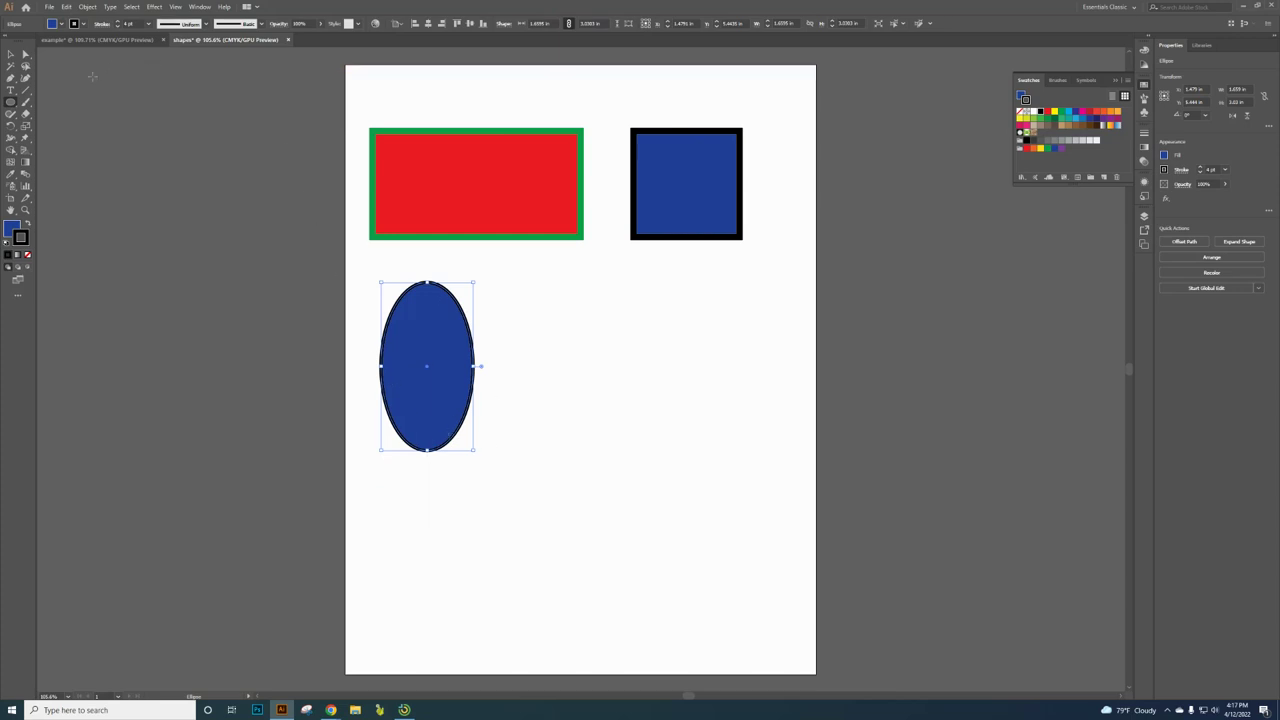
click(61, 25)
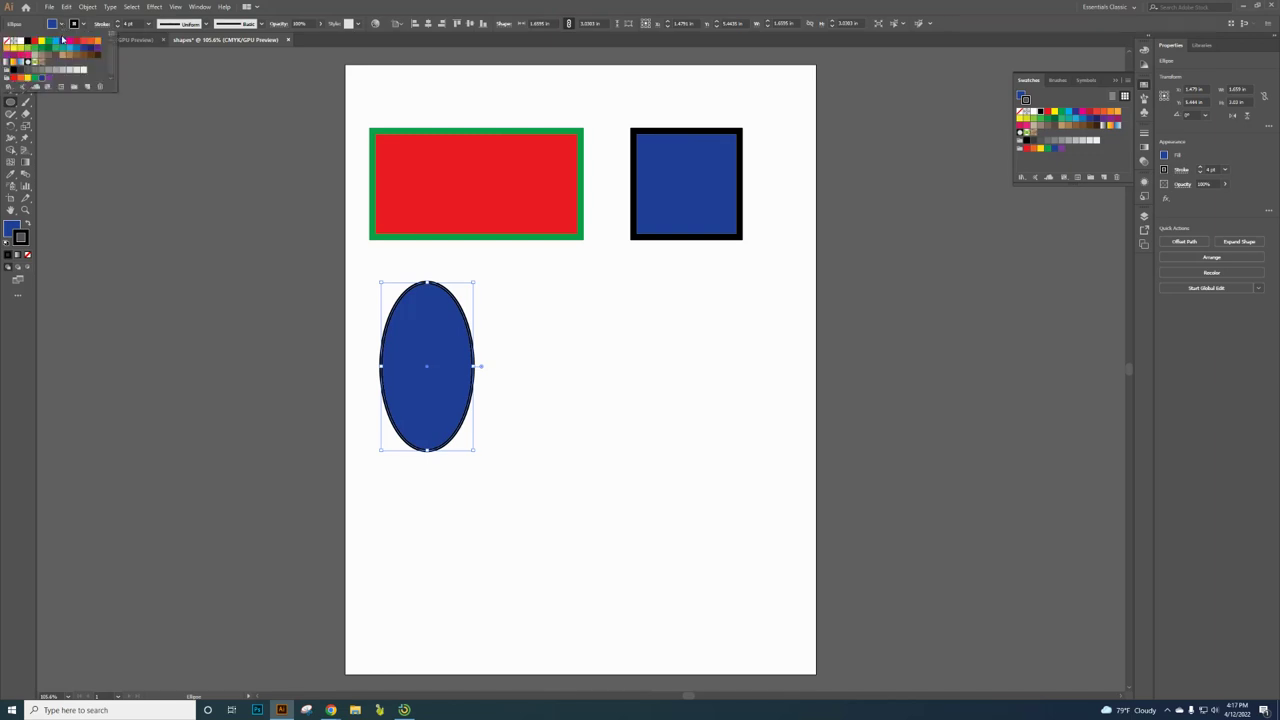
click(8, 58)
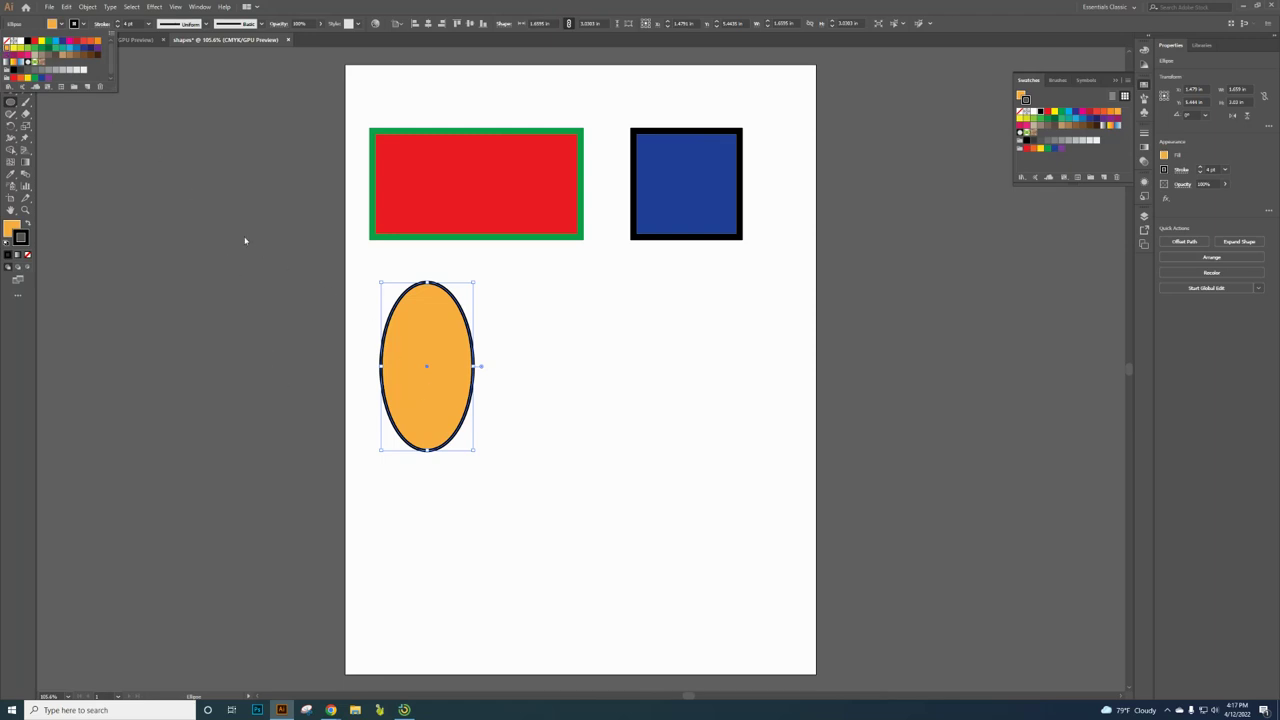
click(11, 104)
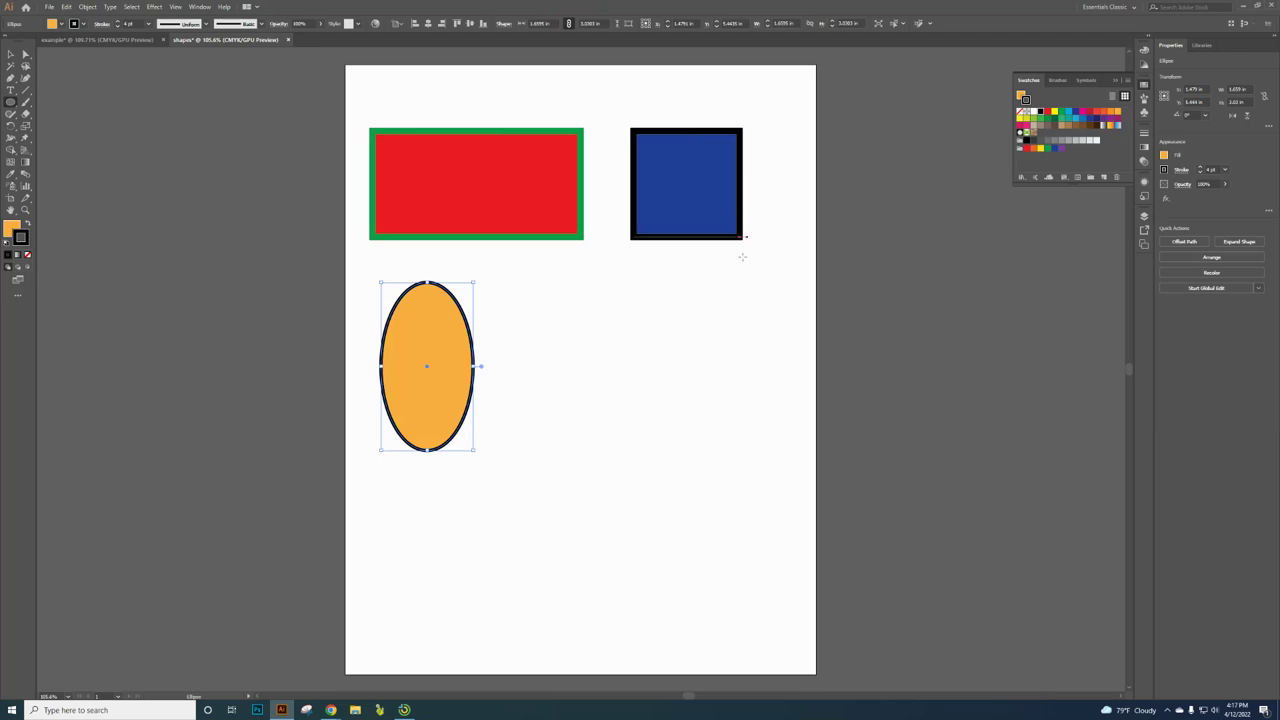
- Cancel the Ellipse size dialog and drag an orange, black-outlined circle right of the oval
click(550, 312)
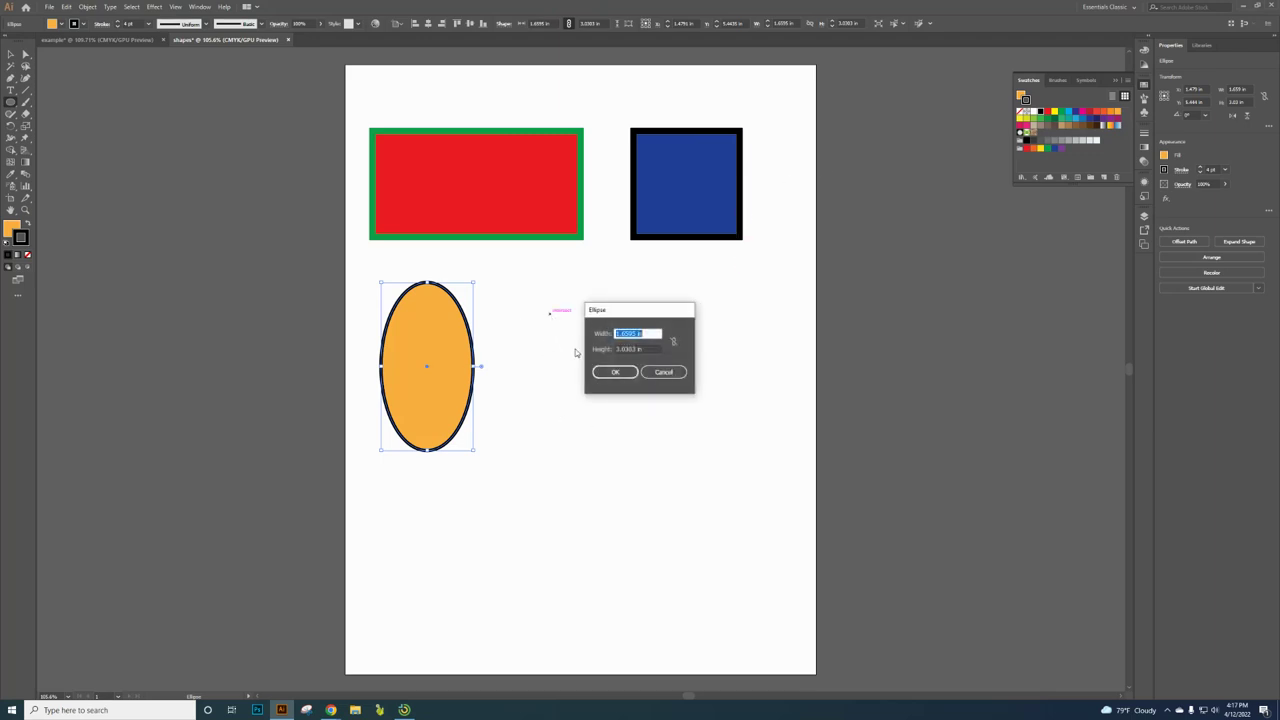
click(656, 372)
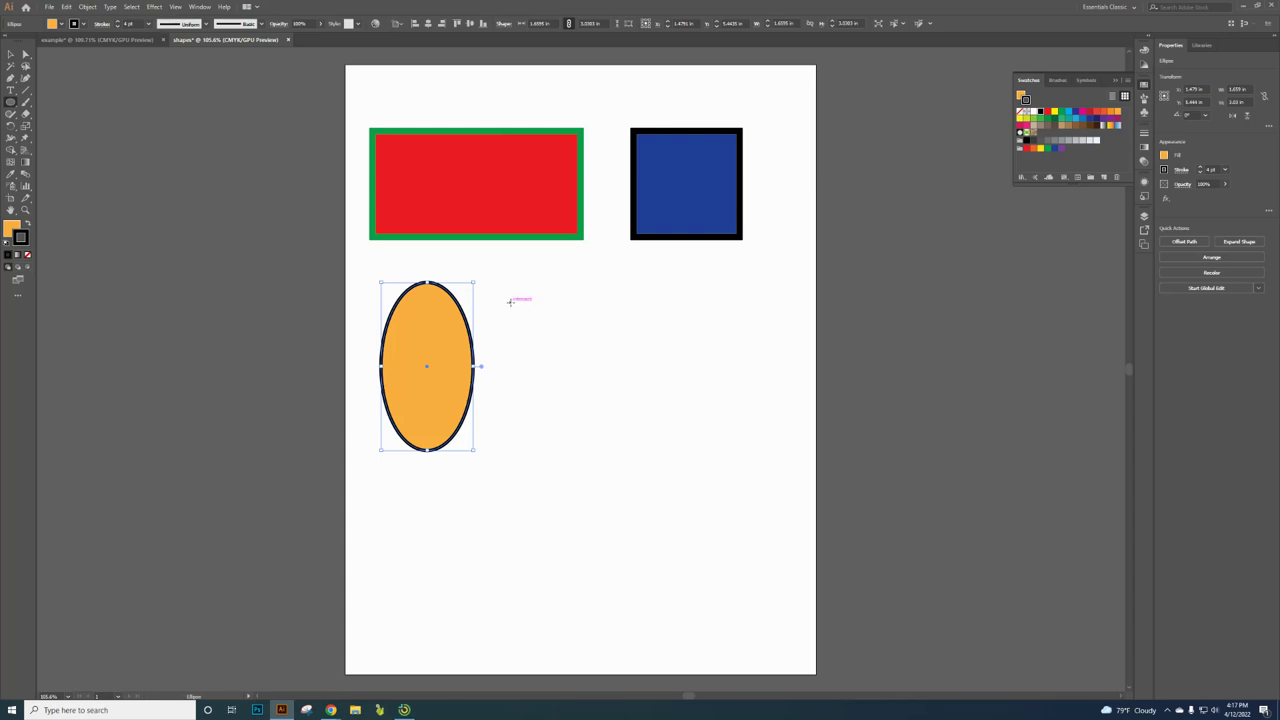
drag(510, 302, 601, 399)
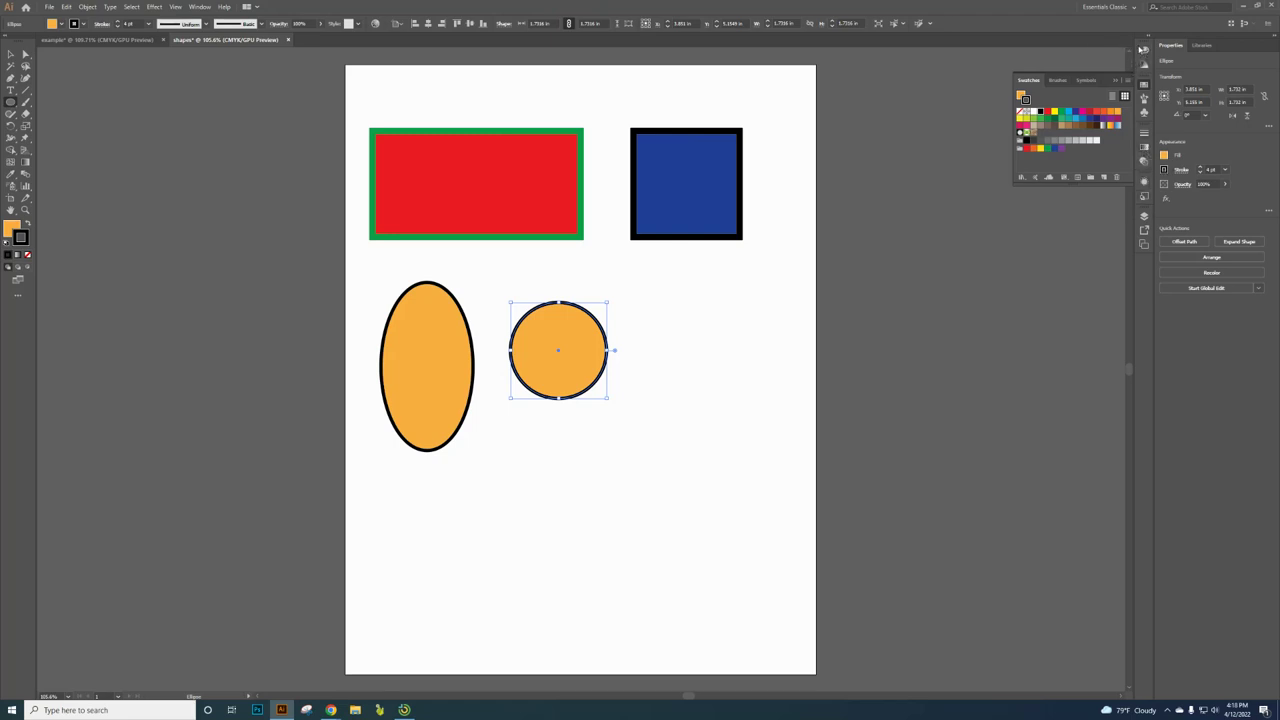
click(198, 7)
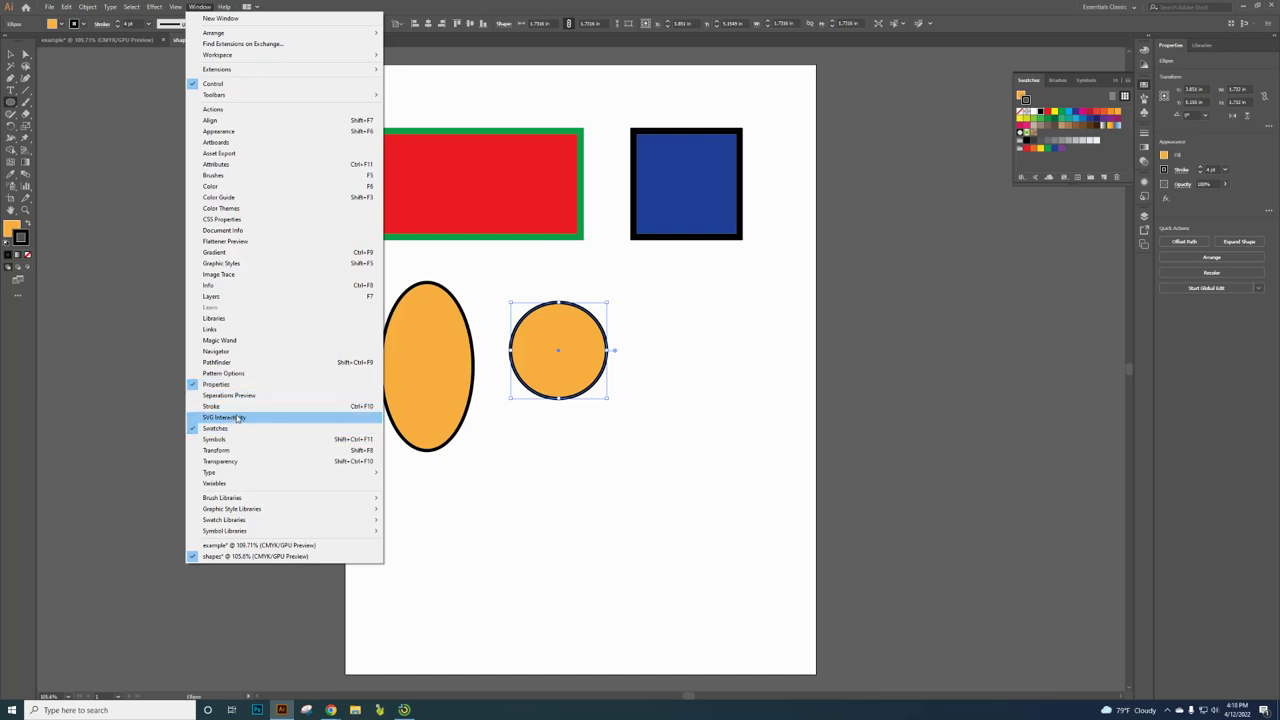
- Apply the Orange, Yellow gradient preset to the circle from the Gradient panel
click(1146, 87)
click(1146, 87)
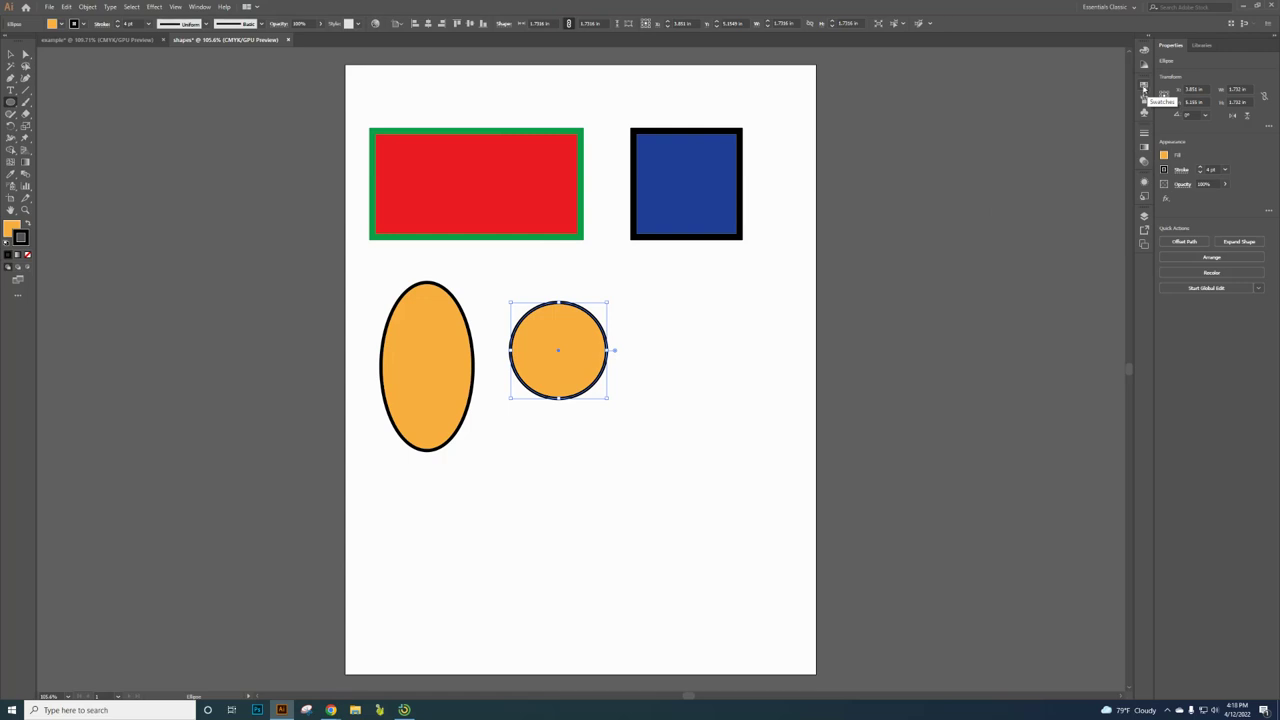
click(1145, 148)
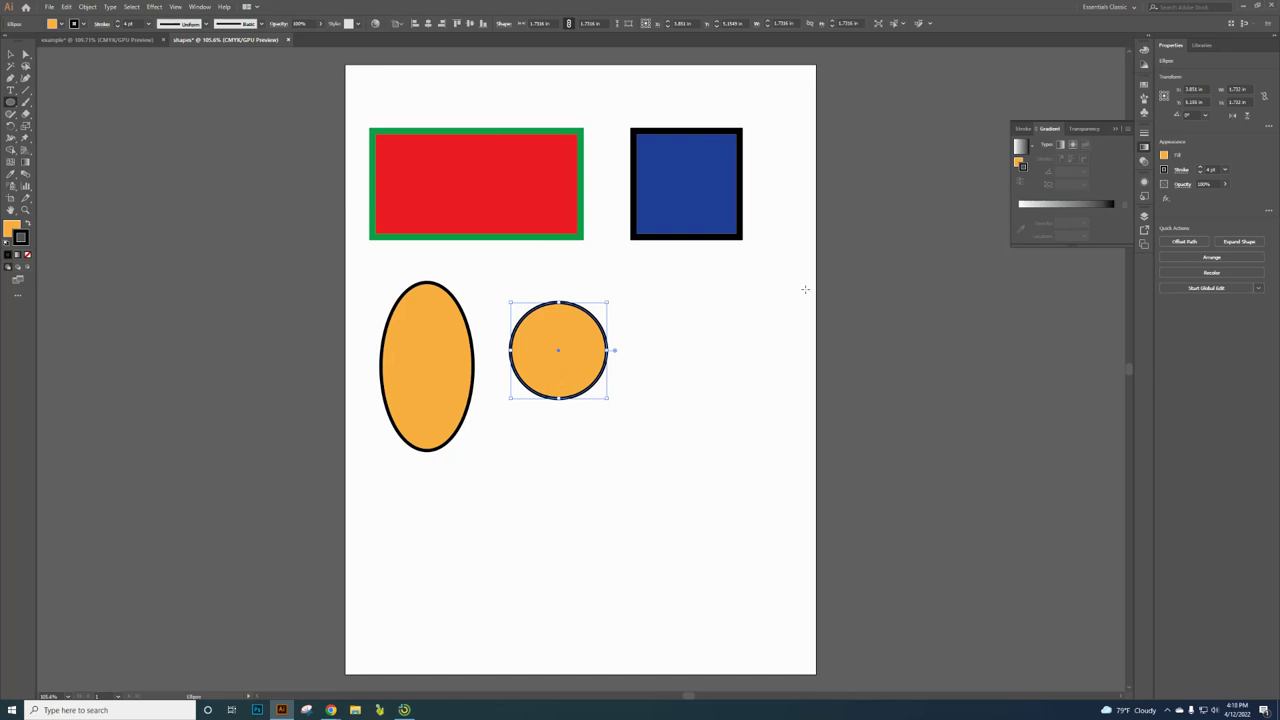
click(1033, 150)
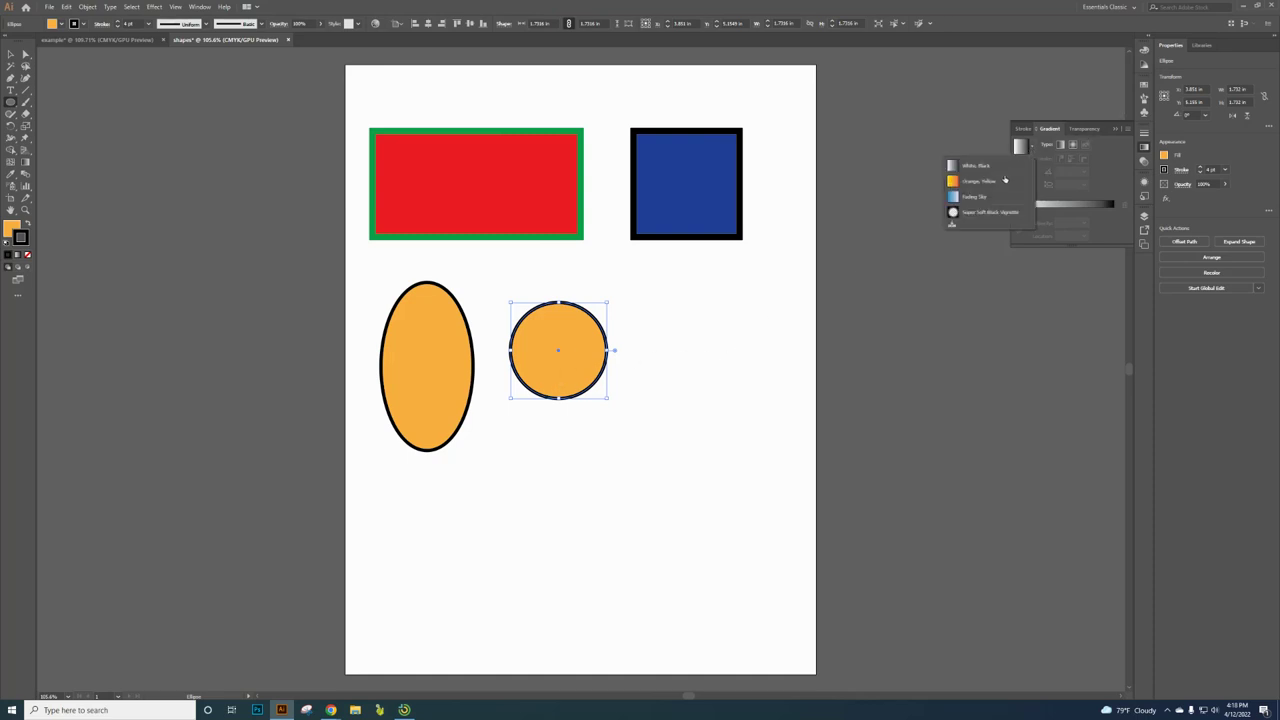
click(1000, 187)
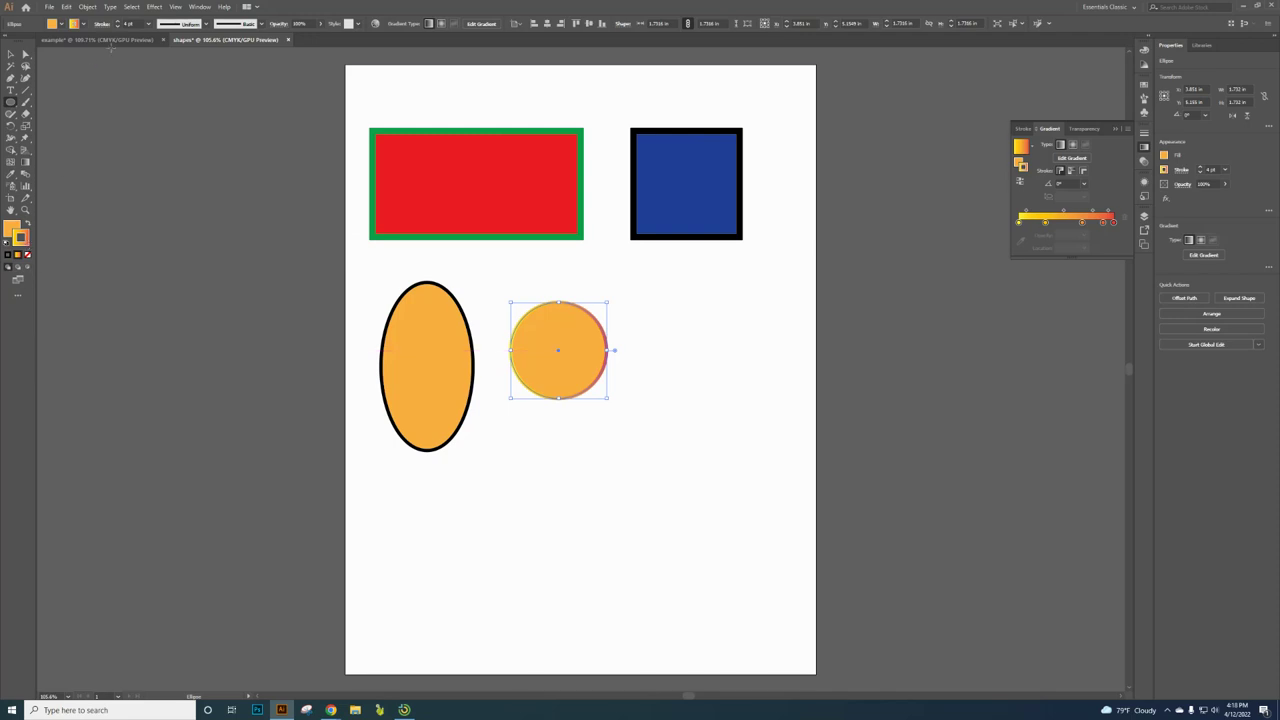
- Reset the circle's stroke to solid black and reapply the Orange, Yellow gradient to its fill
click(84, 24)
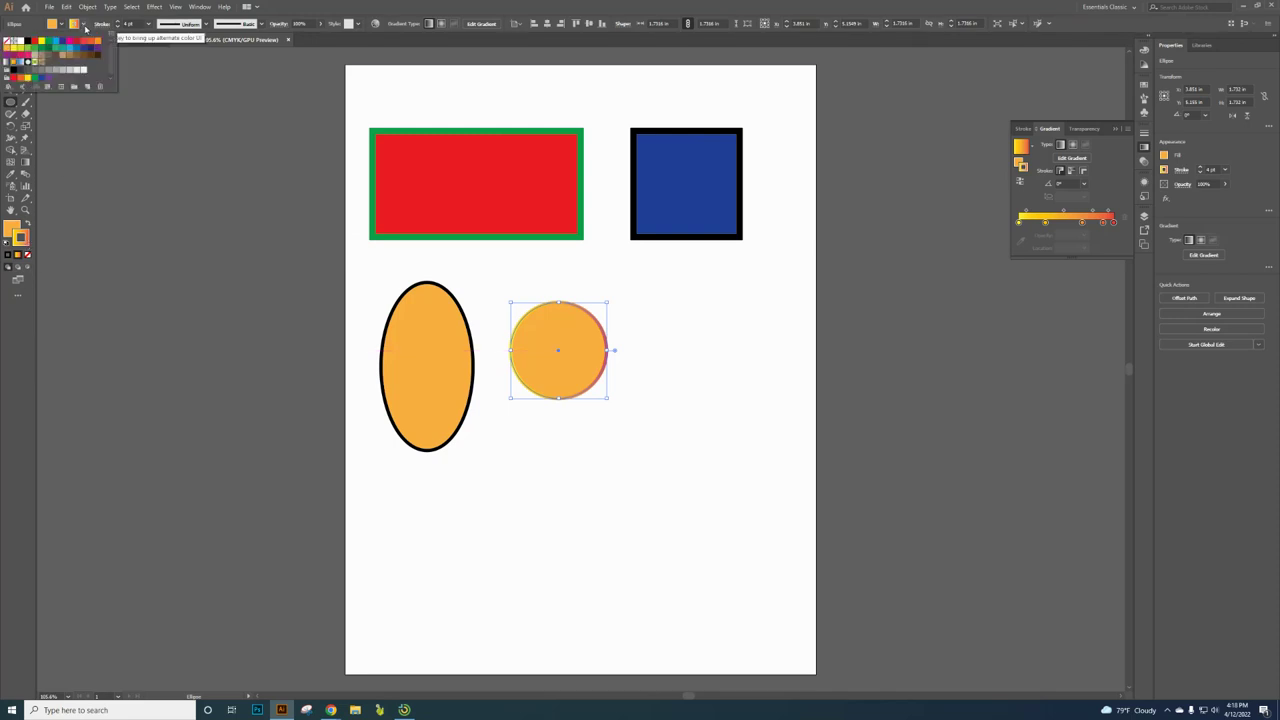
click(28, 41)
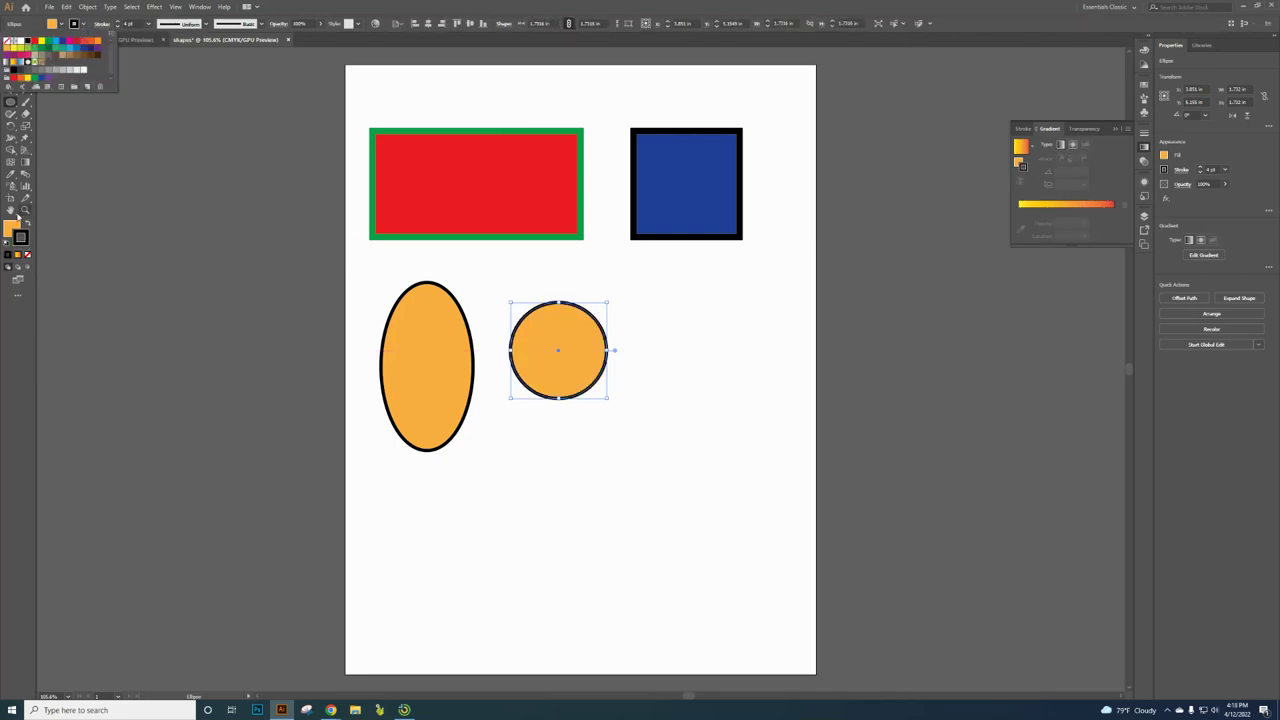
double_click(21, 237)
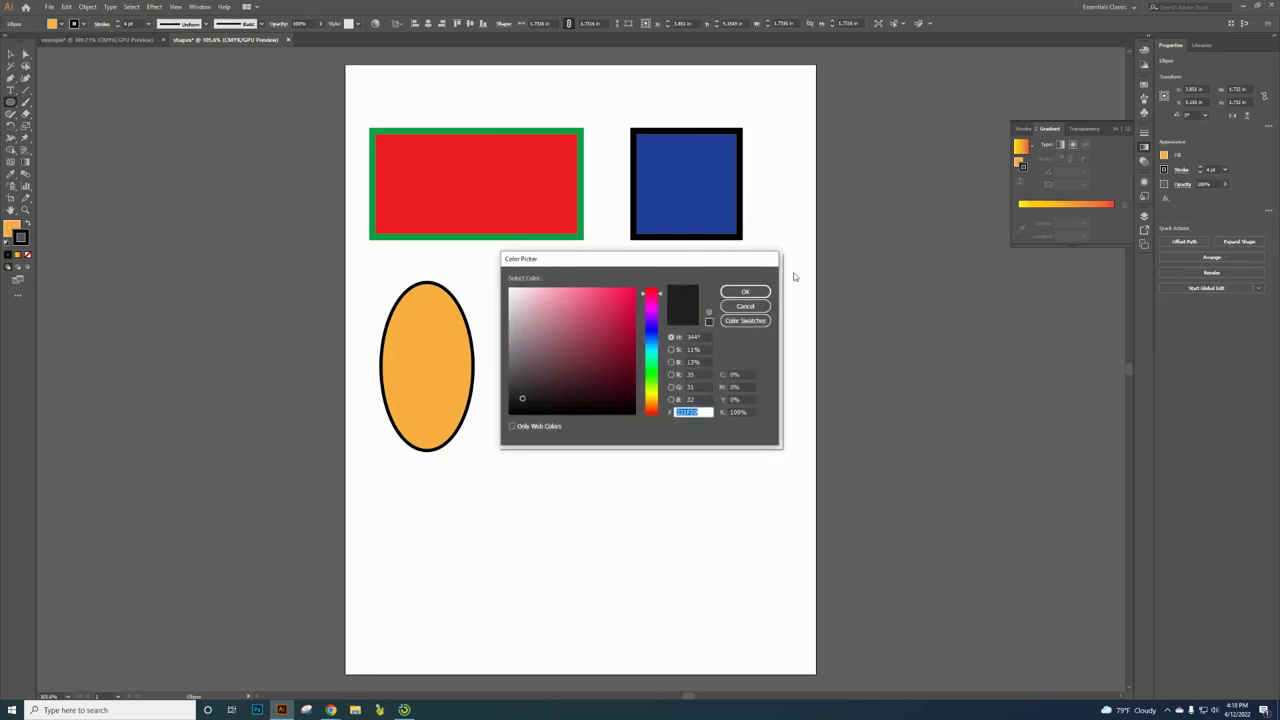
click(739, 307)
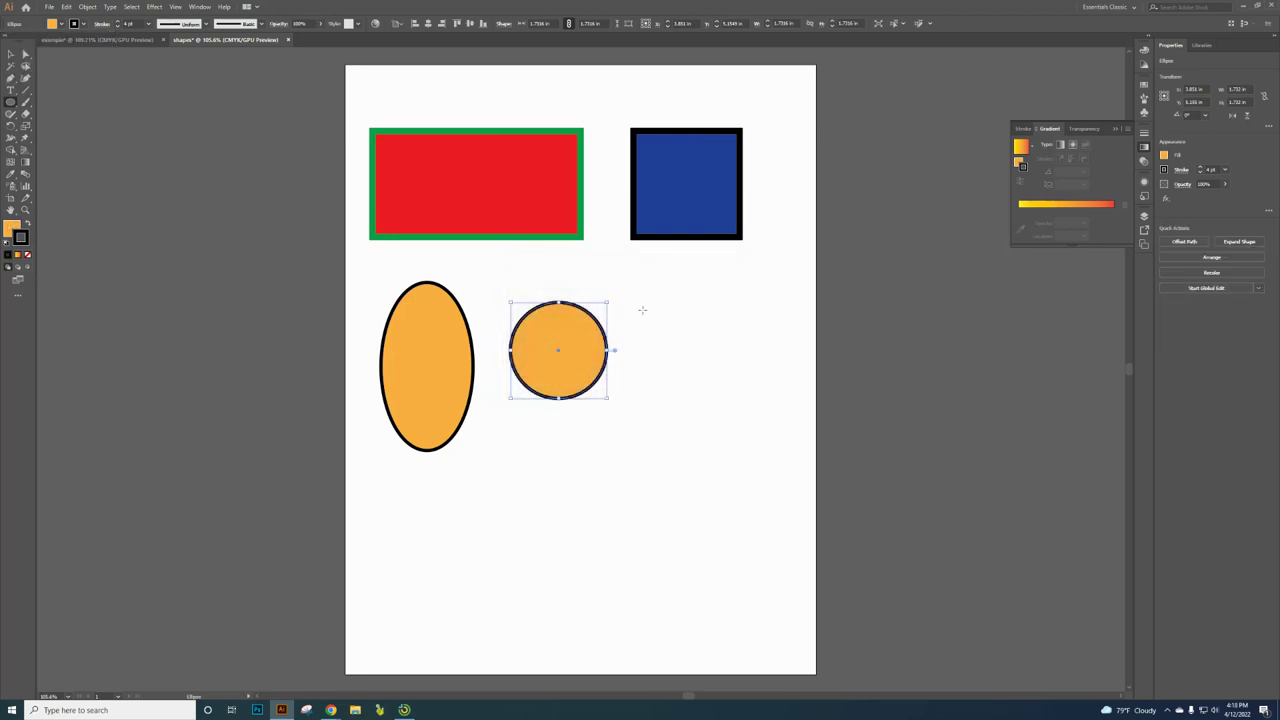
click(10, 229)
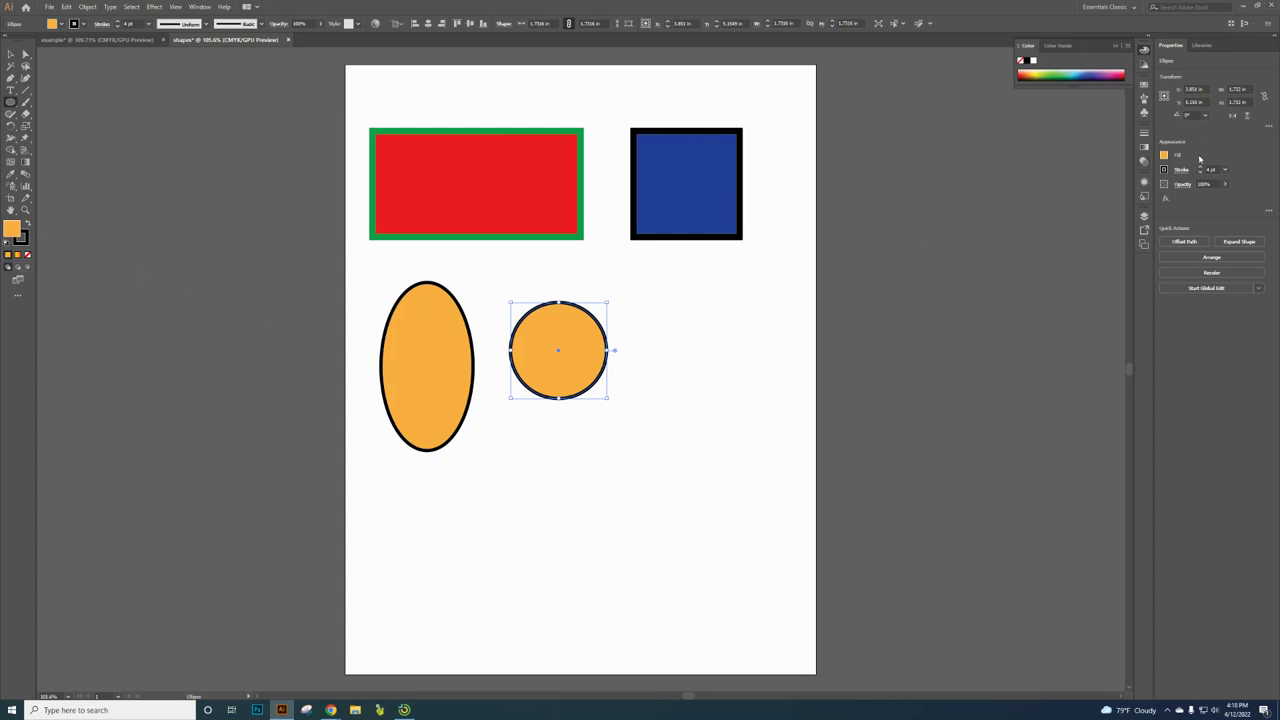
click(1144, 147)
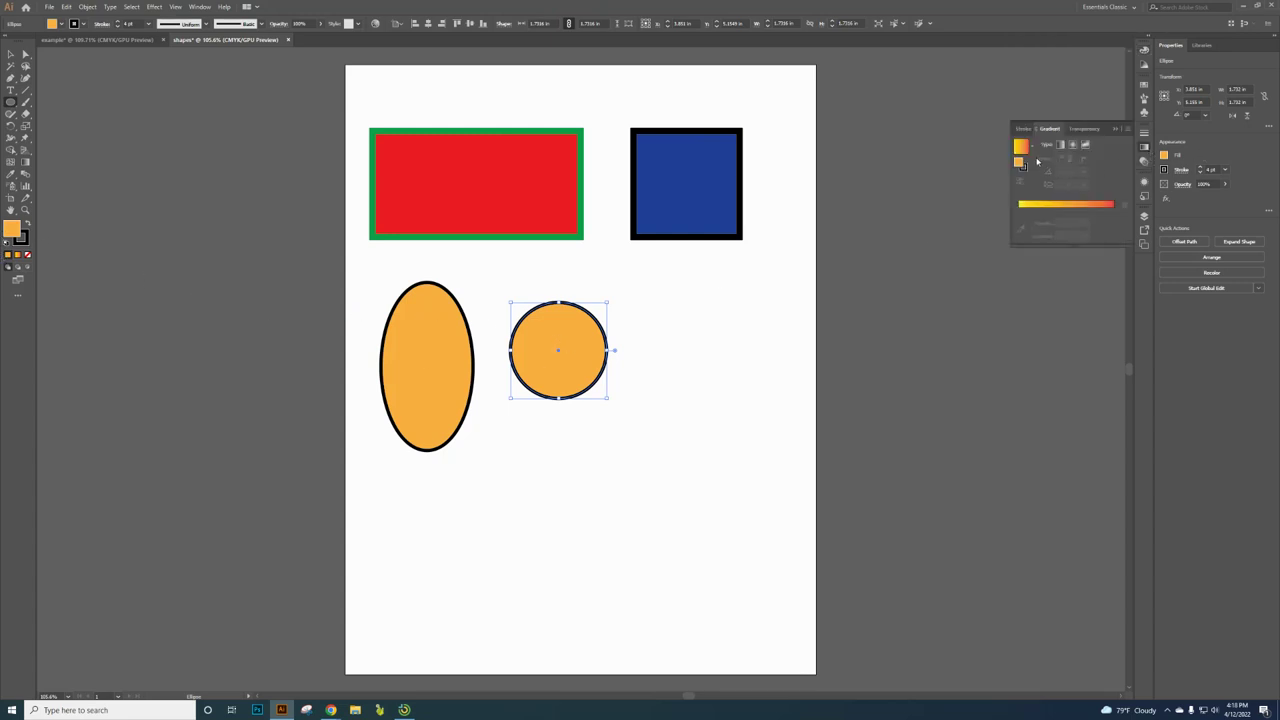
click(1031, 148)
click(996, 182)
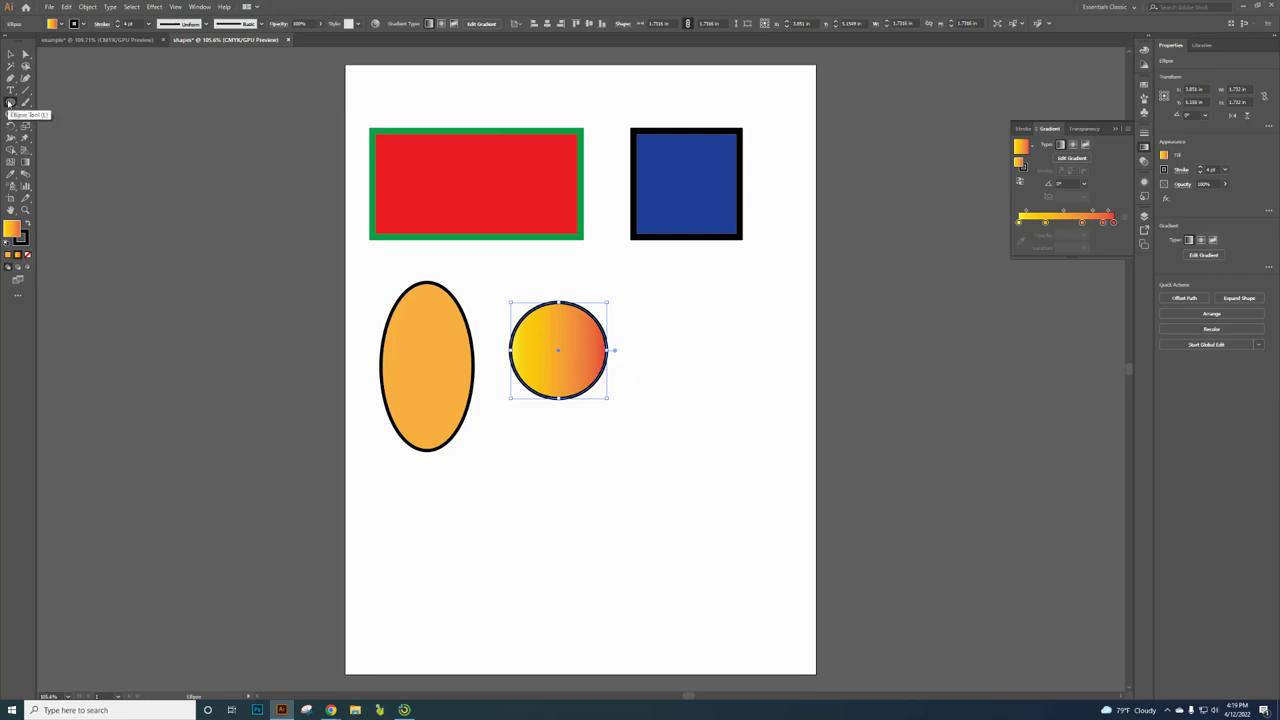
click(10, 102)
- Draw a second circle right of the gradient circle and make its gradient radial
mouse_move(667, 305)
mouse_down()
mouse_move(669, 320)
mouse_move(660, 289)
mouse_move(762, 396)
mouse_up()
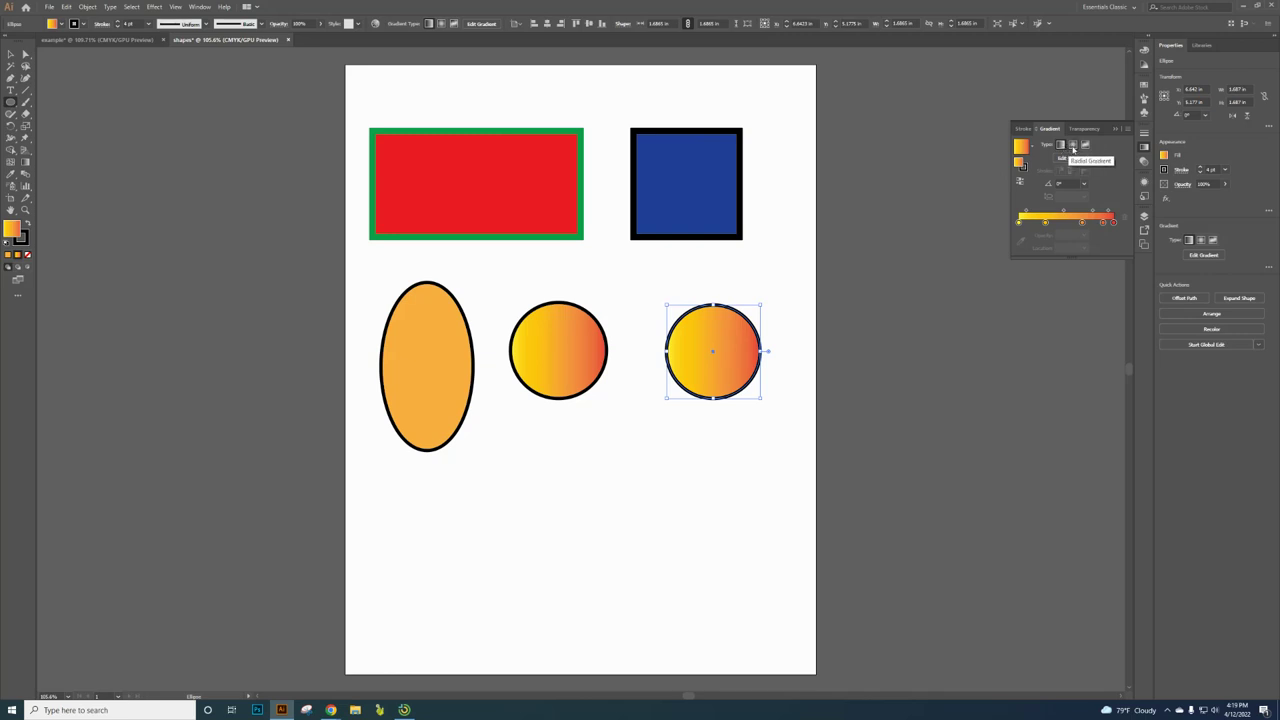
click(1073, 147)
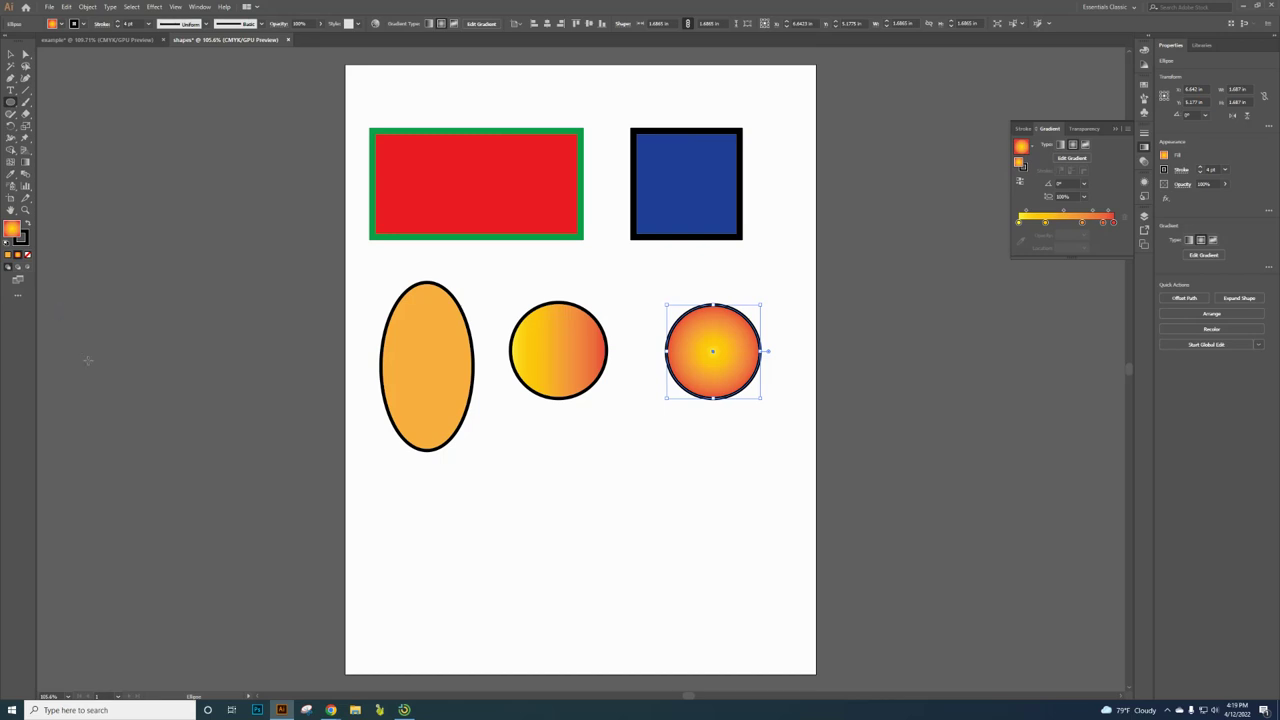
click(134, 50)
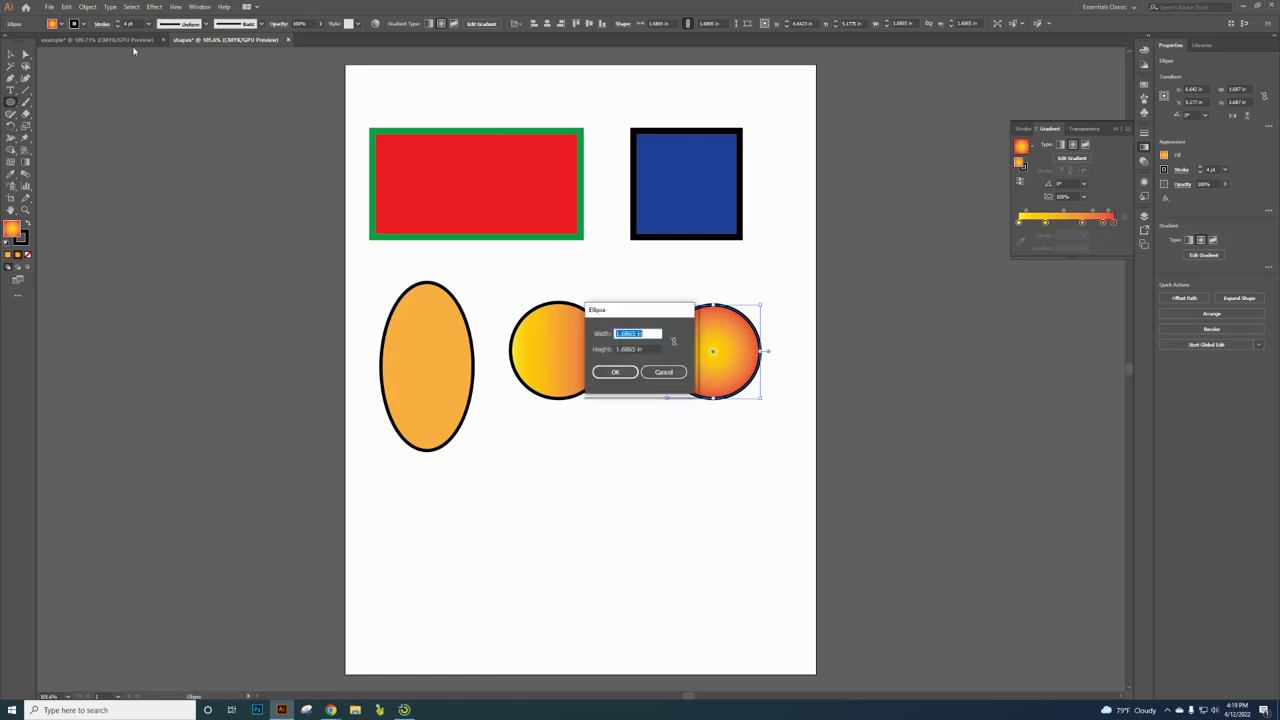
click(663, 372)
- Check the example artwork, then begin a polygon below the orange ellipse
click(100, 40)
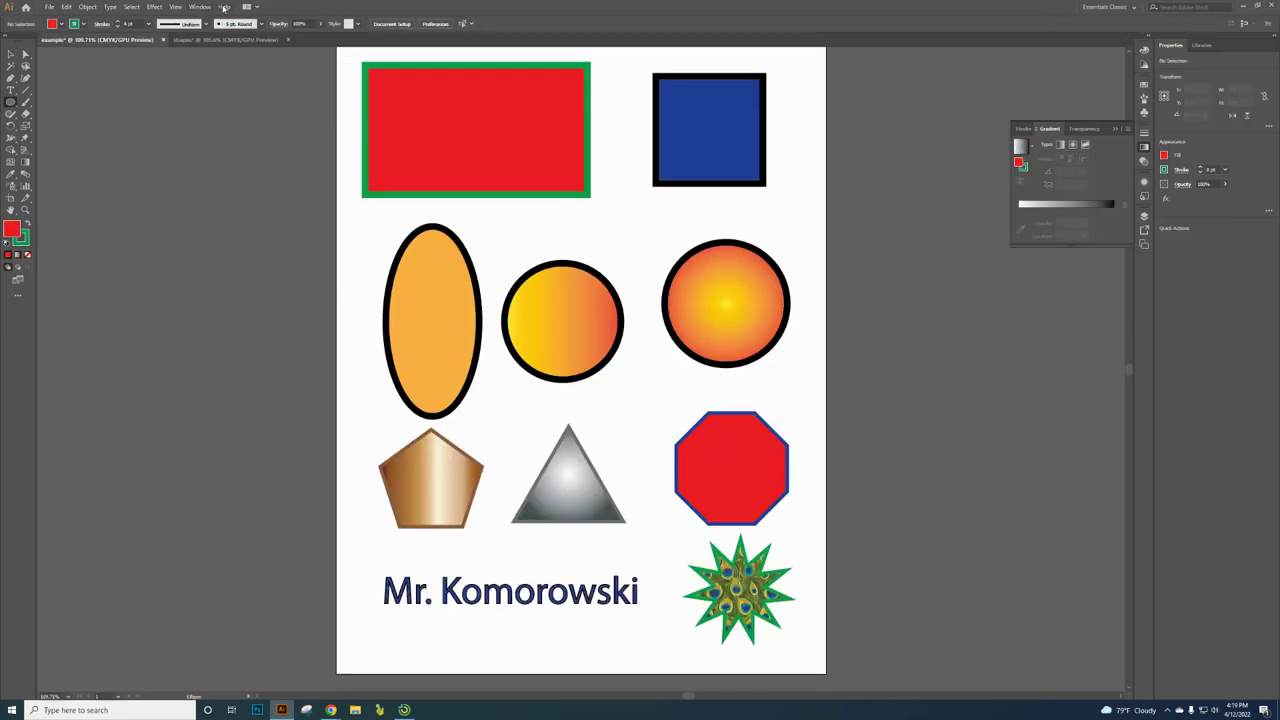
click(226, 40)
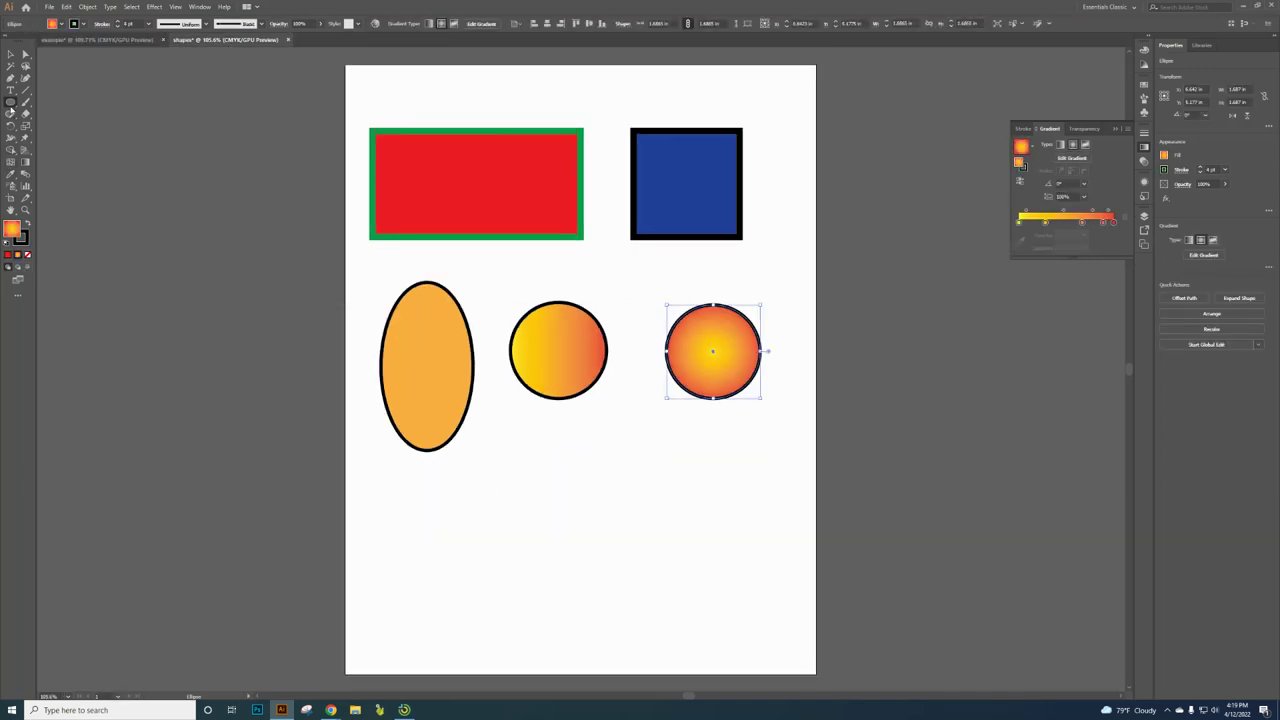
drag(10, 103, 60, 127)
drag(414, 541, 448, 523)
- Draw an upright five-sided pentagon below the ellipse and compare it with the example
key(Down)
key(Down)
key(Down)
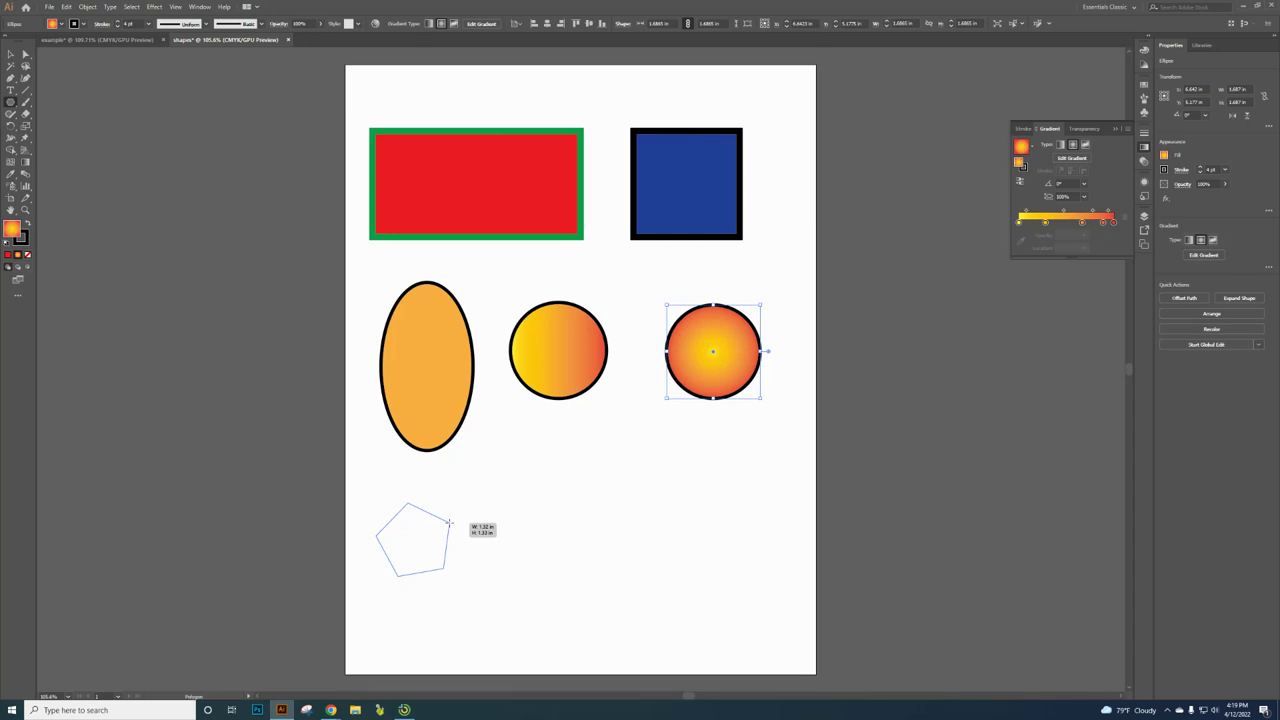
mouse_move(449, 523)
mouse_down()
mouse_move(450, 536)
mouse_move(481, 521)
mouse_move(455, 537)
mouse_move(463, 527)
mouse_up()
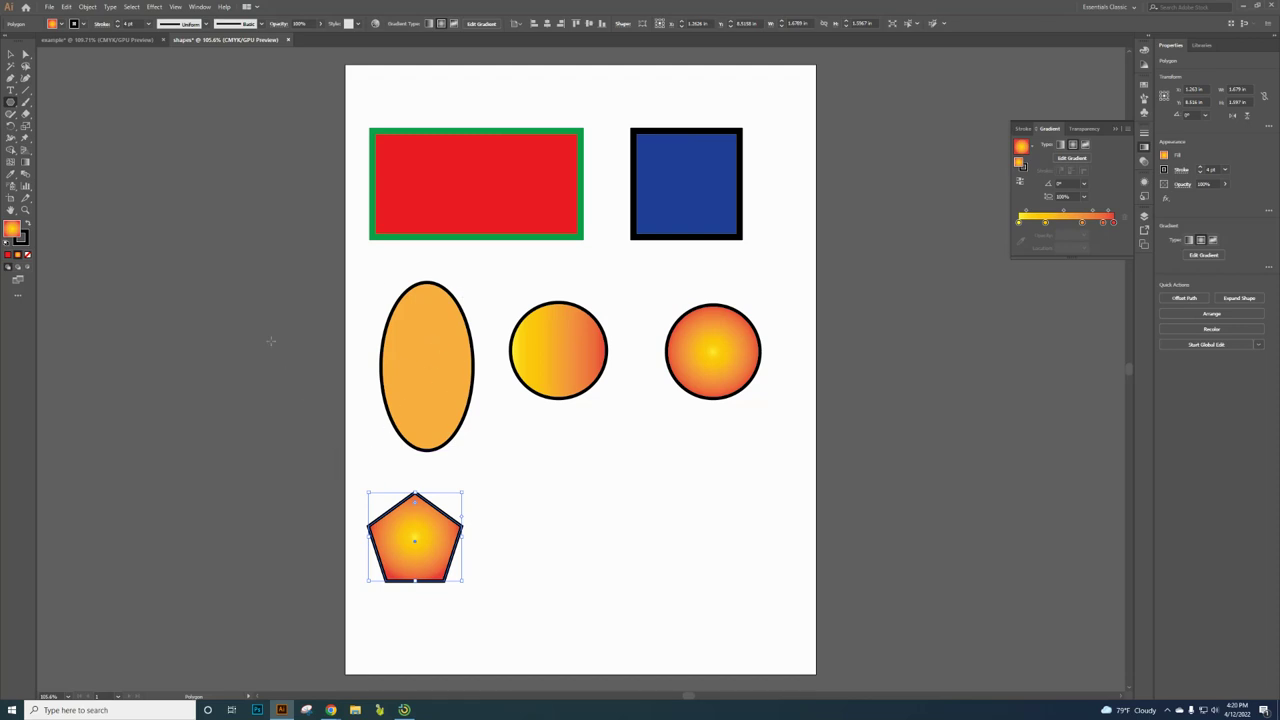
click(138, 39)
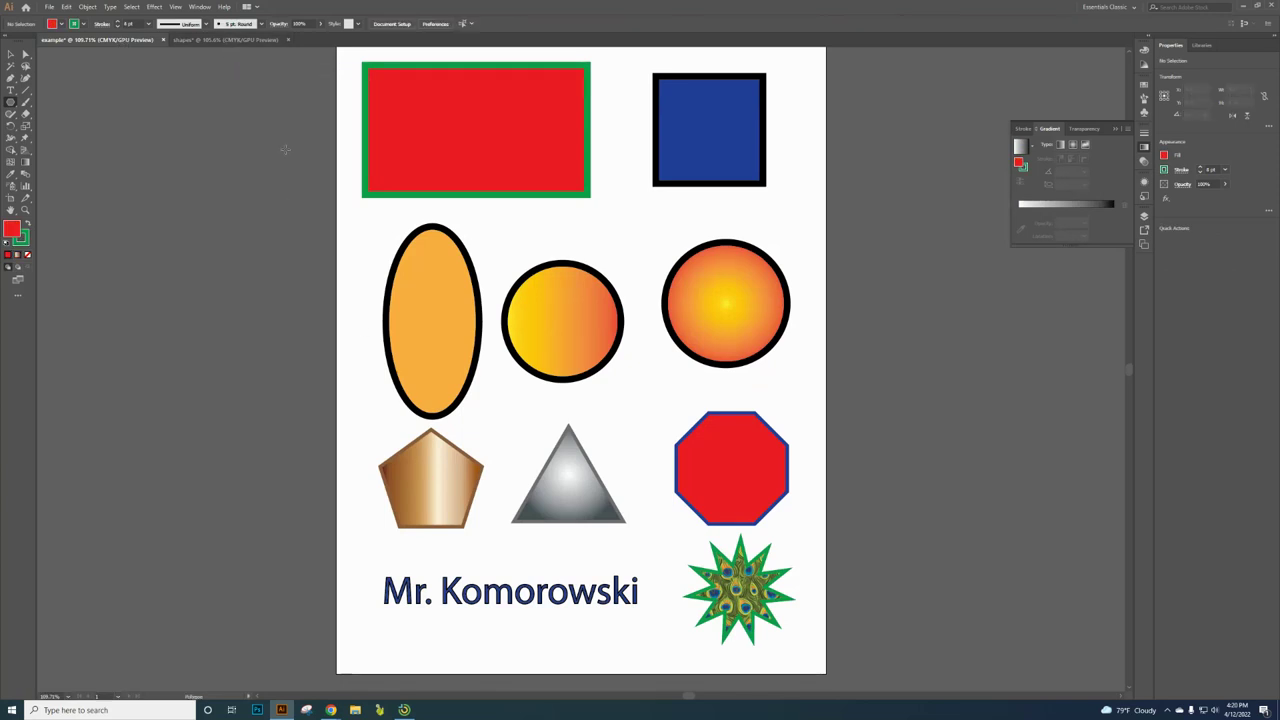
click(222, 39)
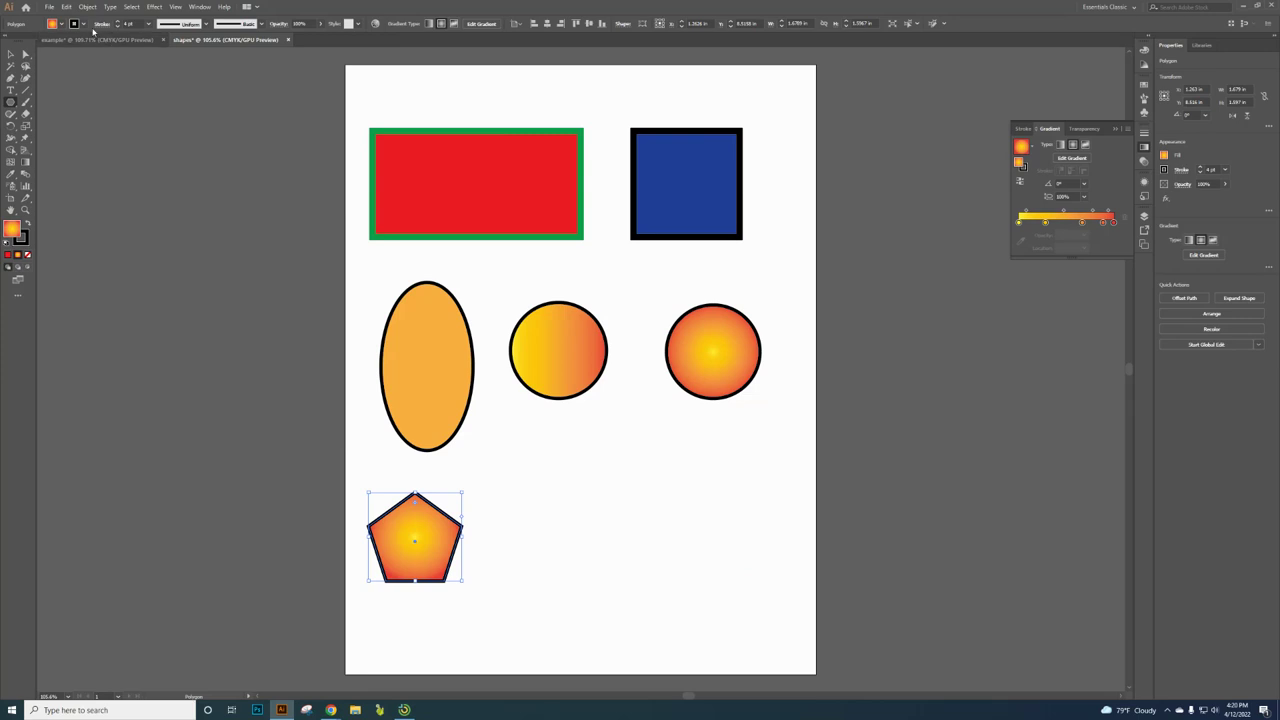
- Give the pentagon a grey-brown outline from the Stroke swatches
click(83, 24)
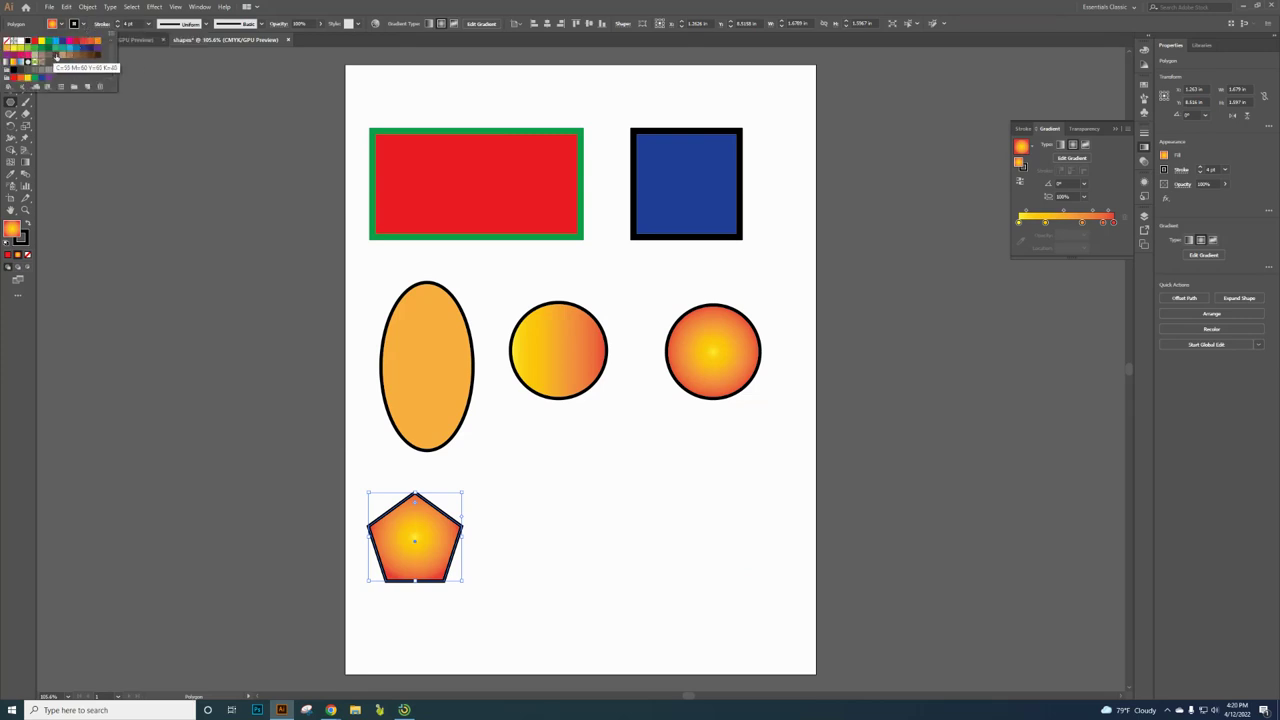
click(56, 58)
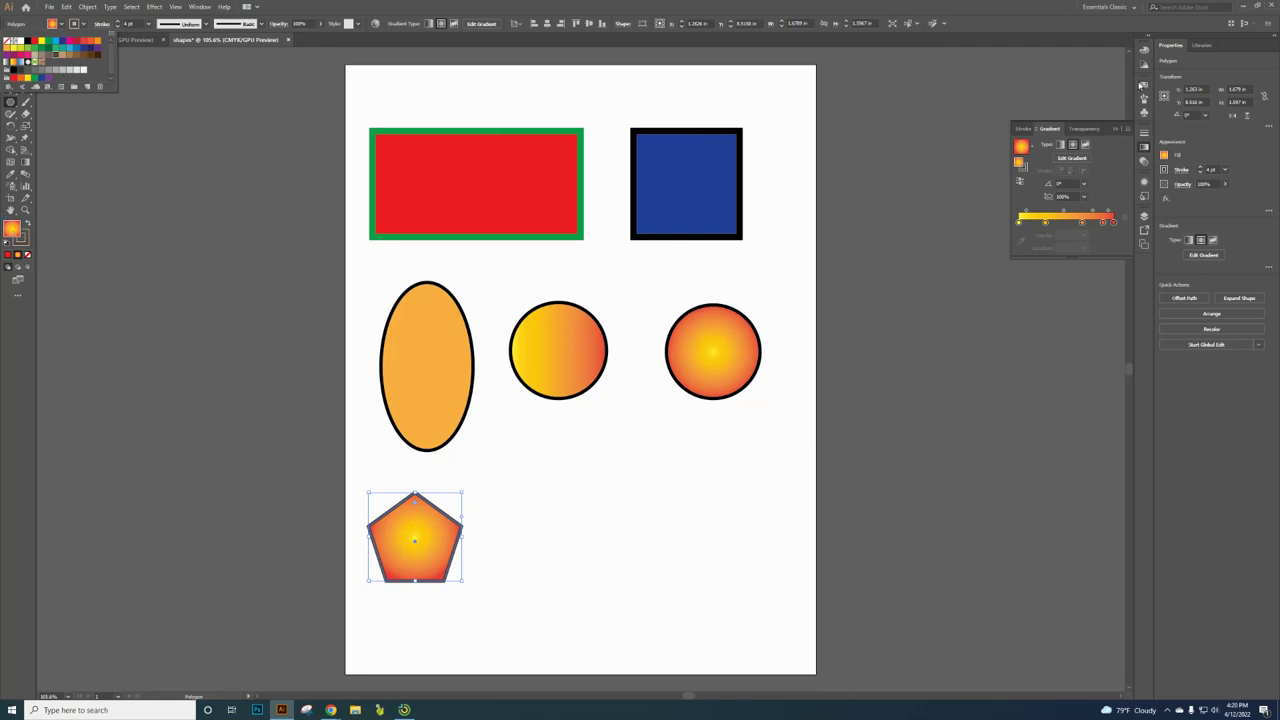
click(1145, 88)
click(1145, 88)
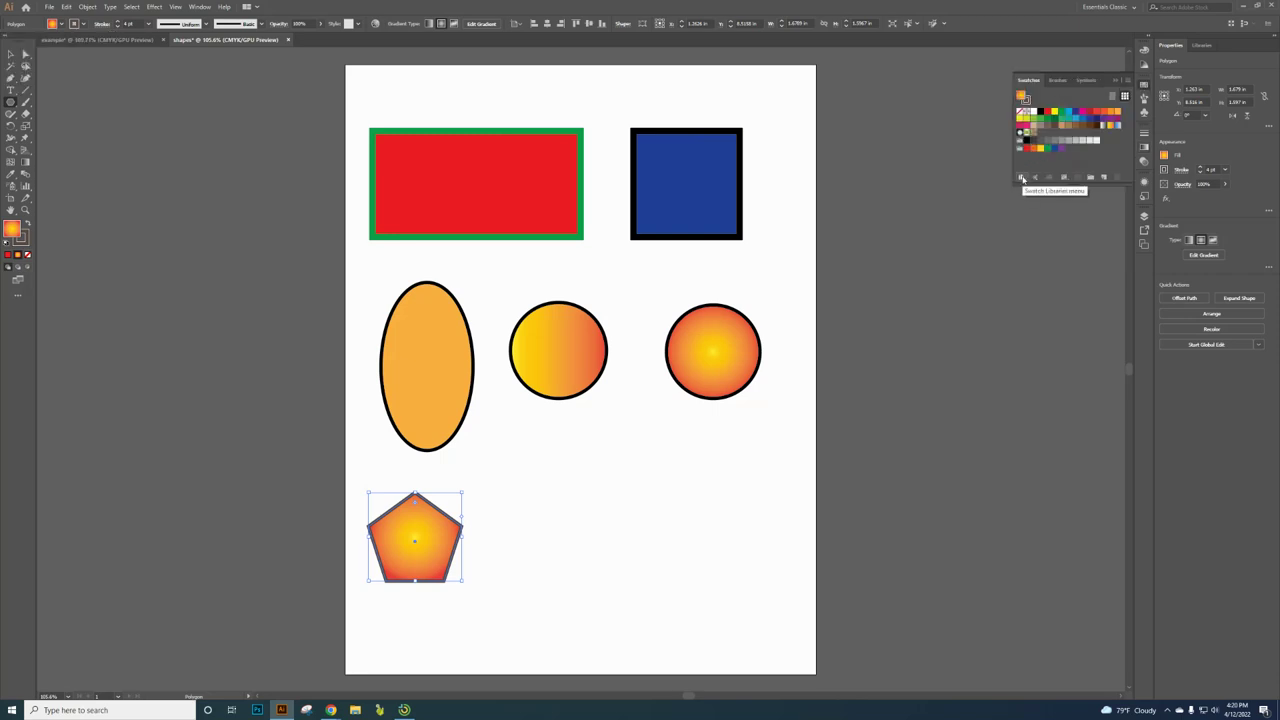
- Fill the pentagon with Copper from the Gradients > Metals swatch library and check the example
click(1022, 178)
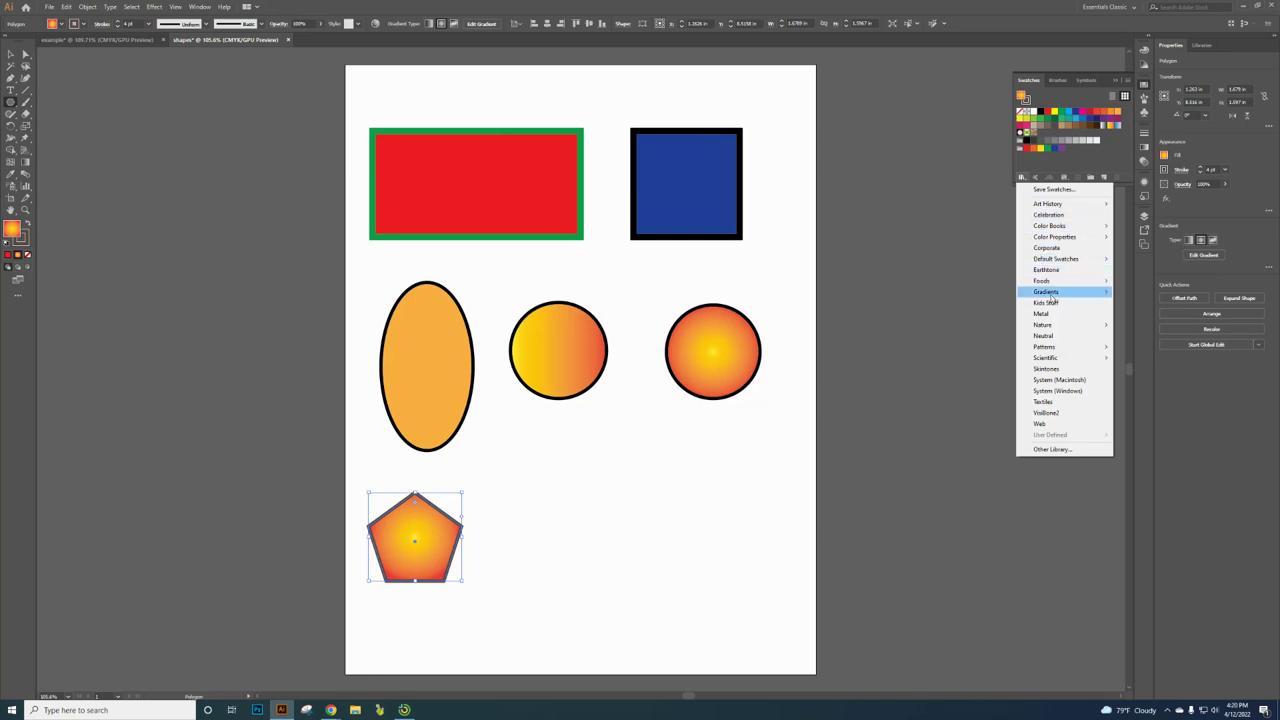
mouse_move(1054, 295)
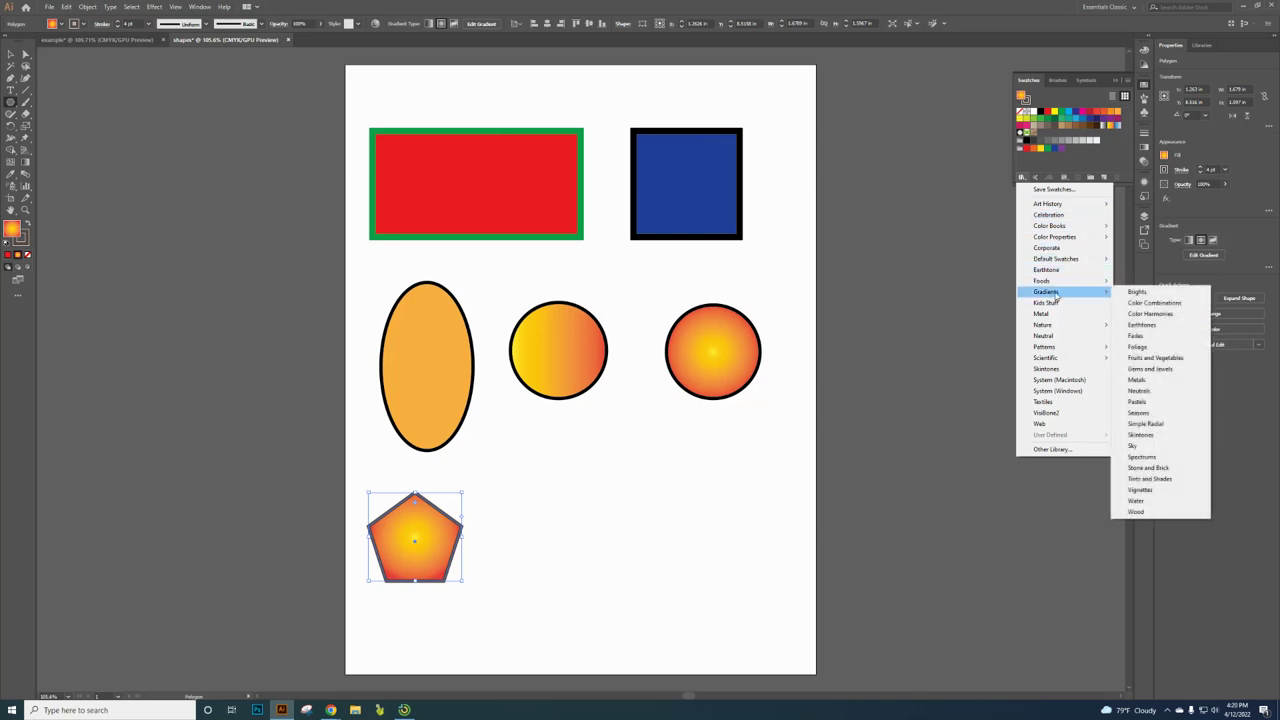
click(1147, 381)
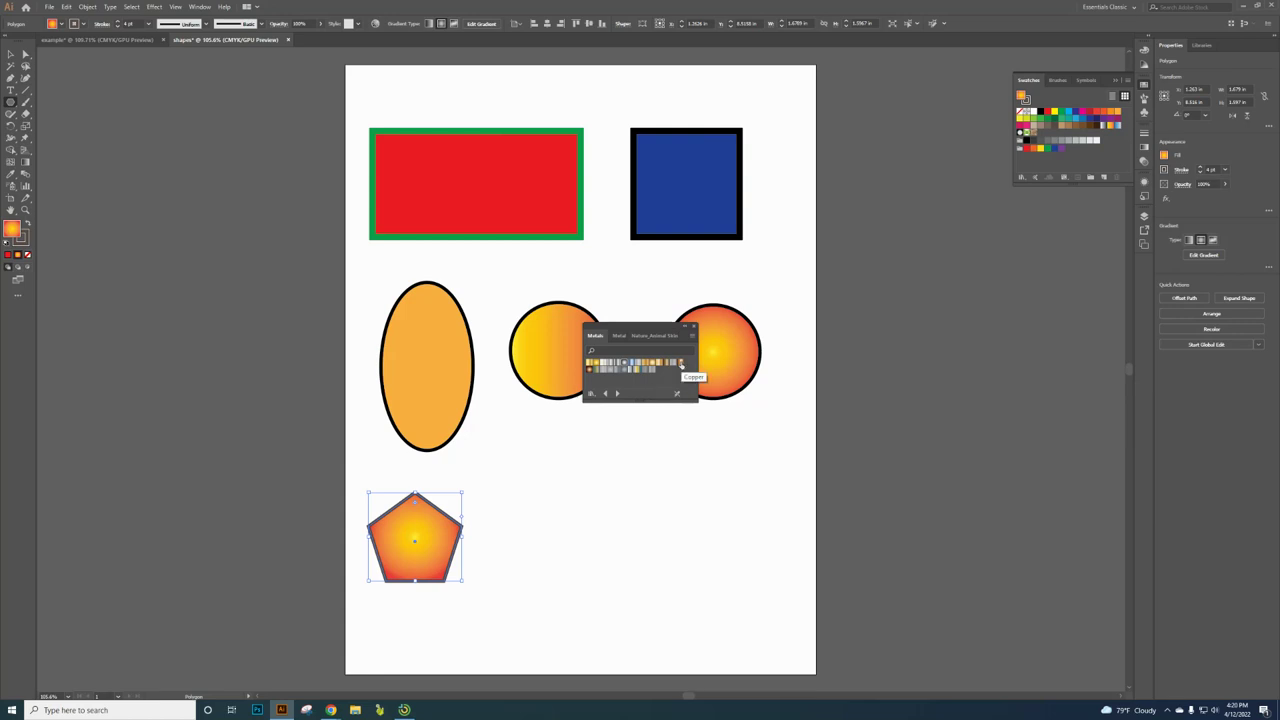
click(680, 364)
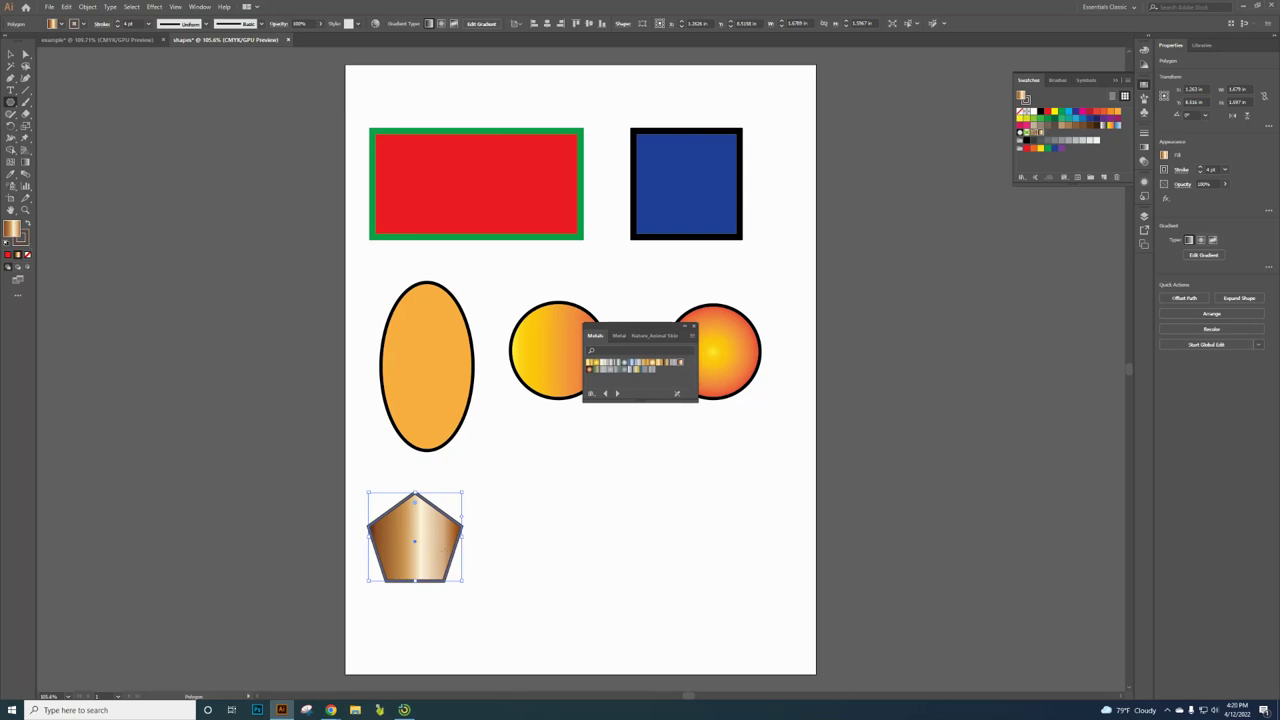
click(110, 40)
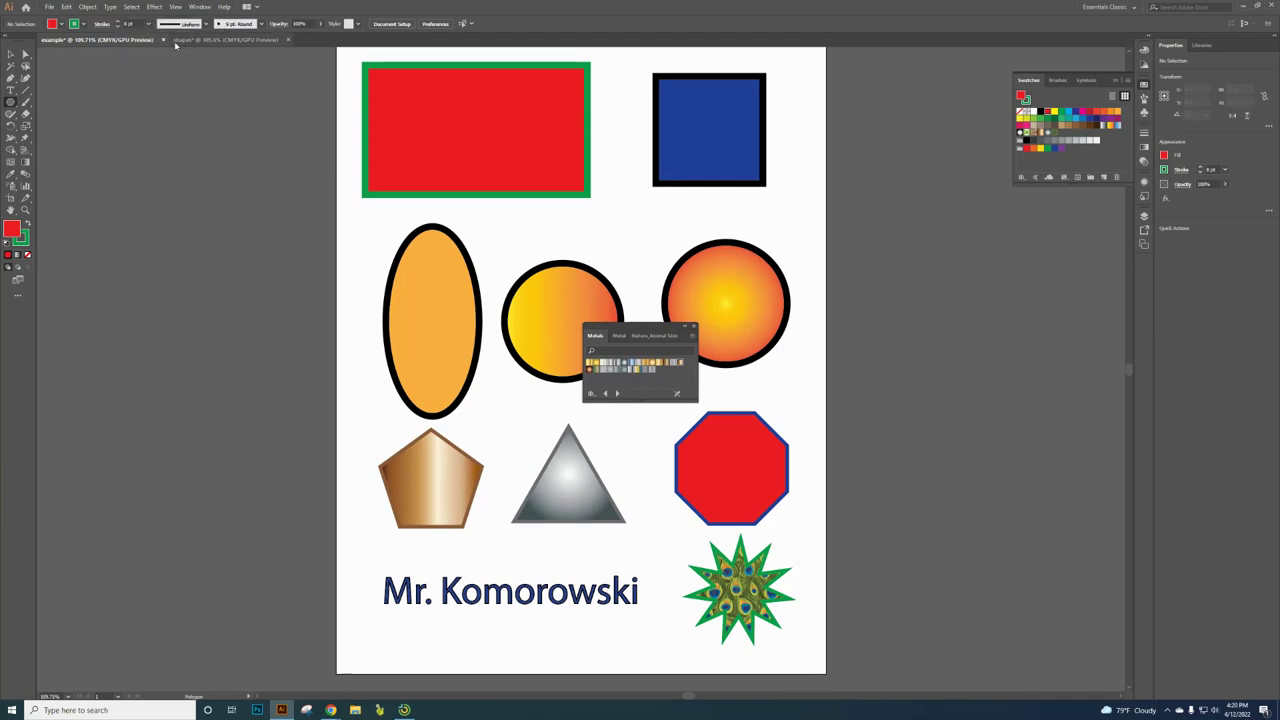
click(207, 41)
click(11, 102)
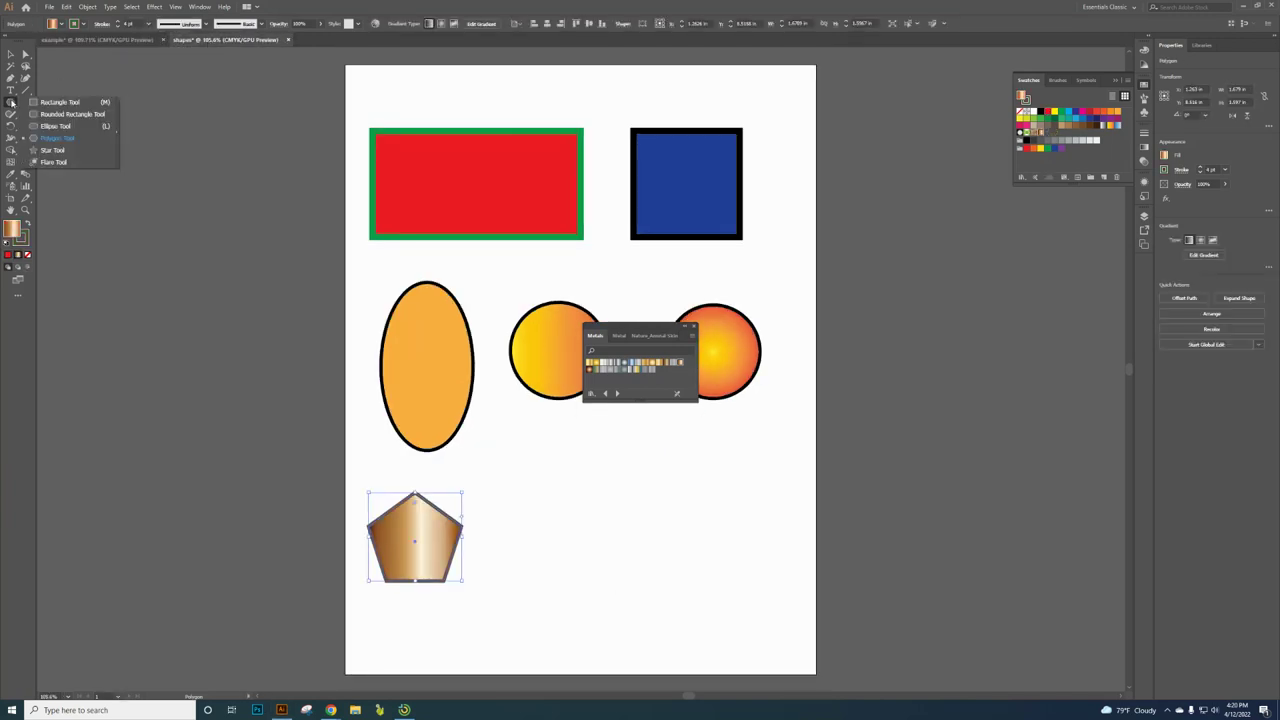
- Draw a three-sided triangle to the right of the pentagon and compare with the example
click(55, 126)
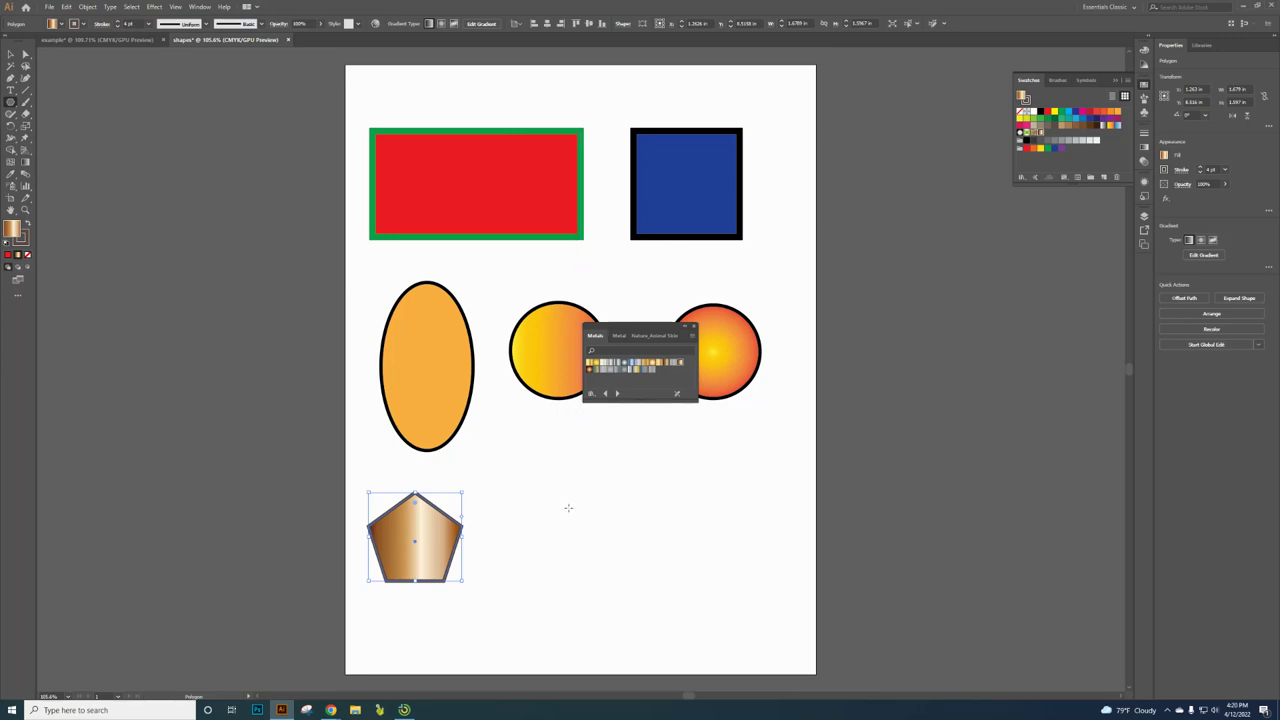
drag(566, 507, 627, 527)
key(Down)
key(Down)
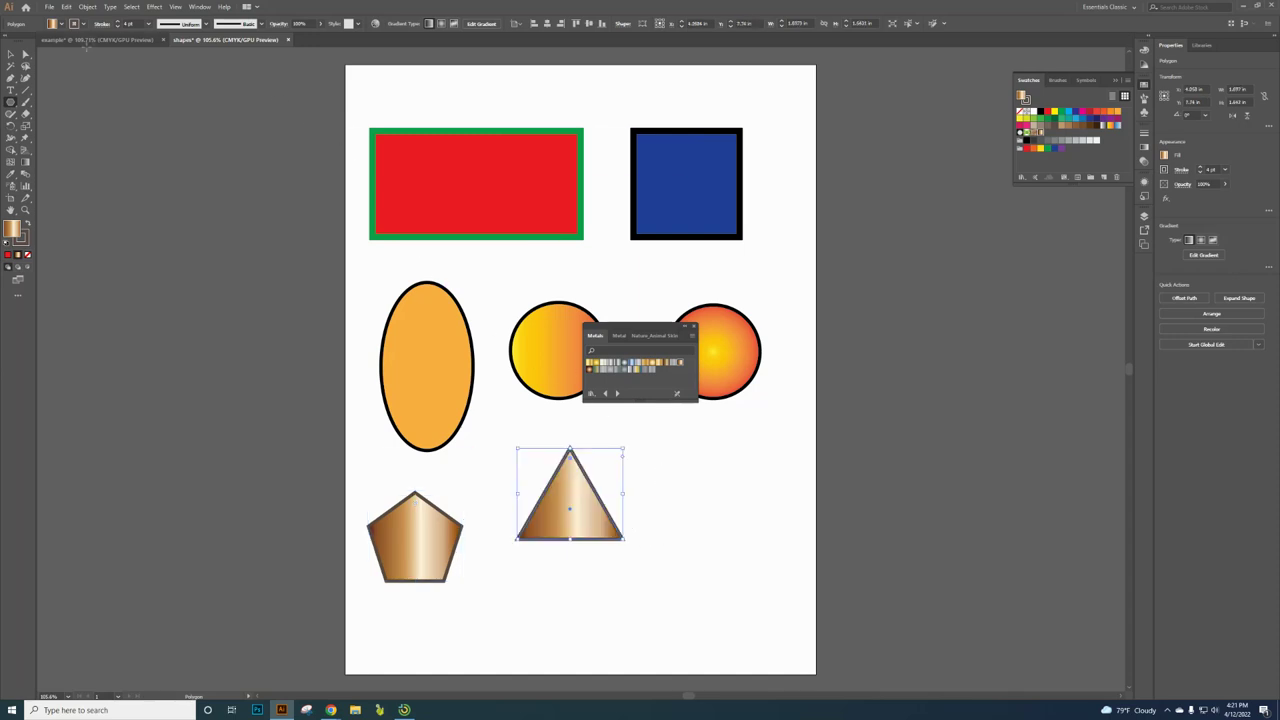
click(86, 40)
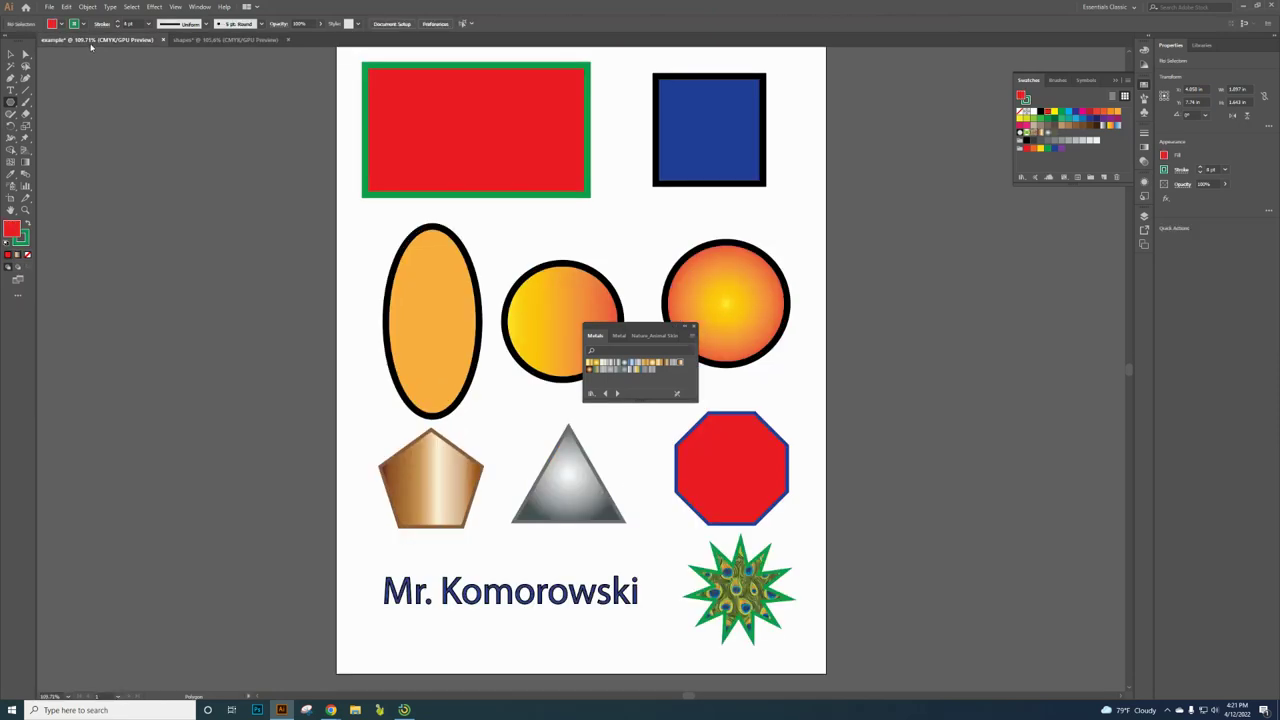
click(187, 40)
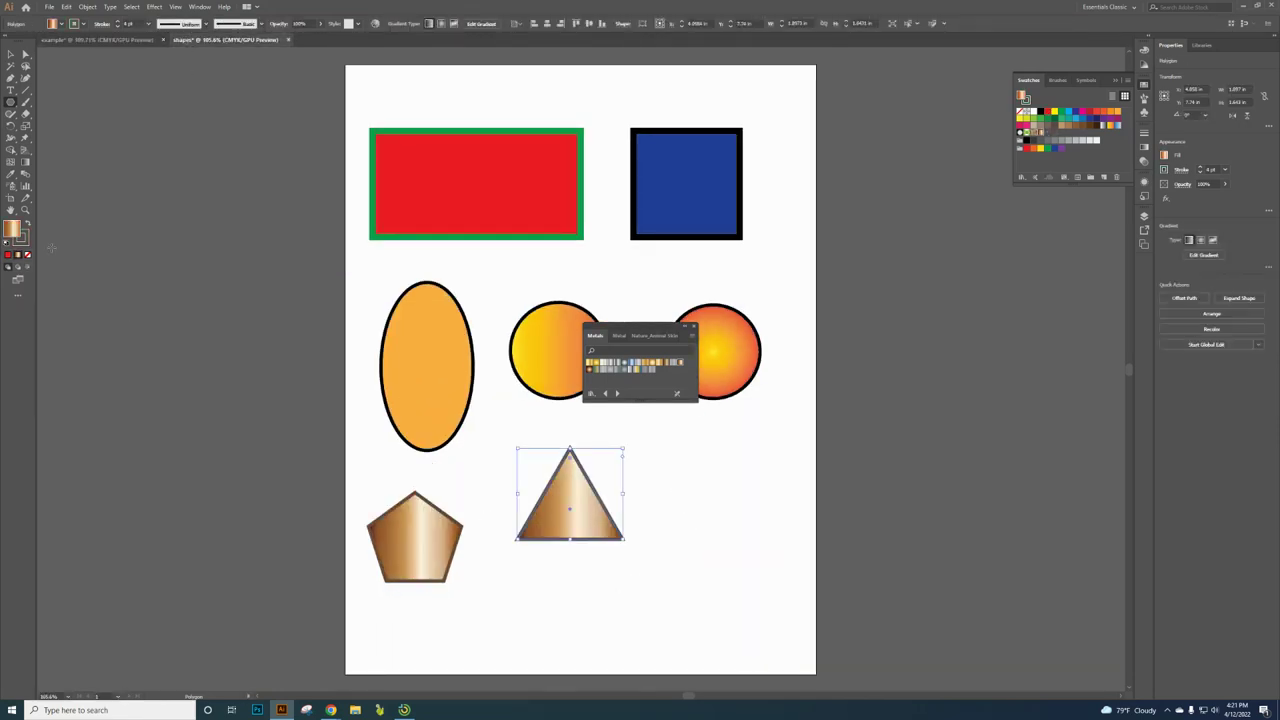
click(22, 237)
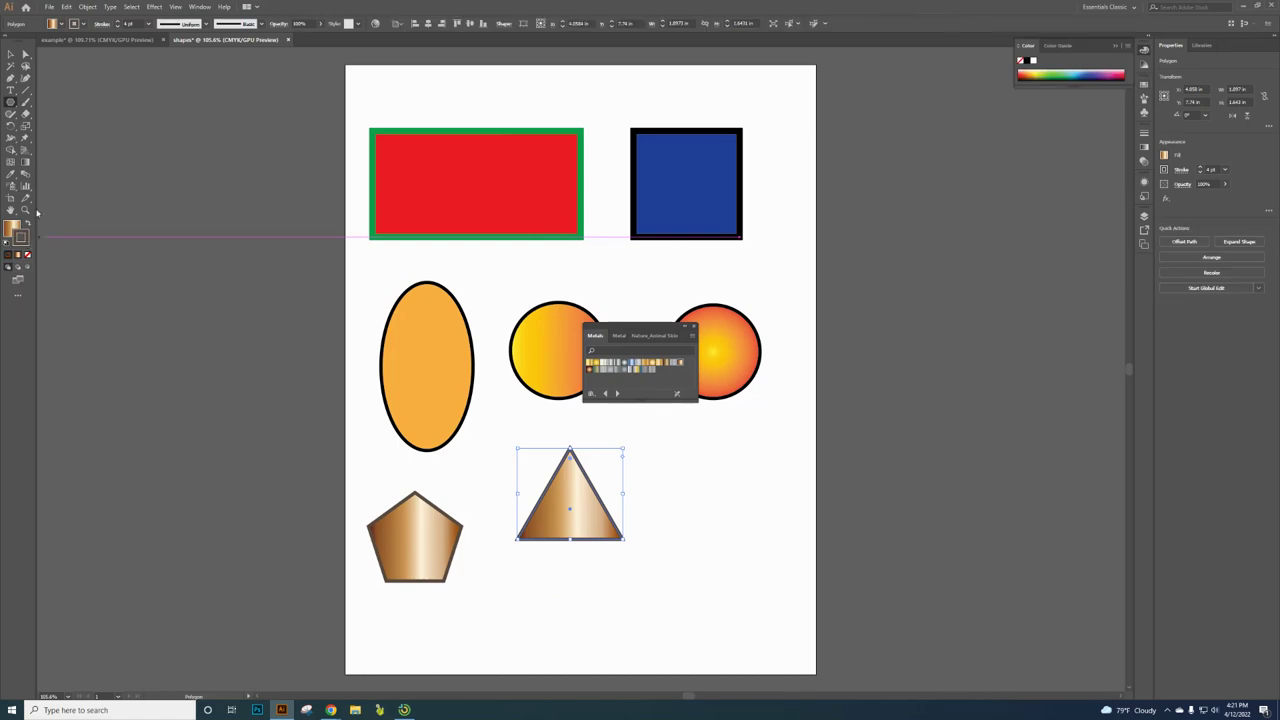
- Give the triangle a lighter grey outline from the Stroke swatches
click(74, 23)
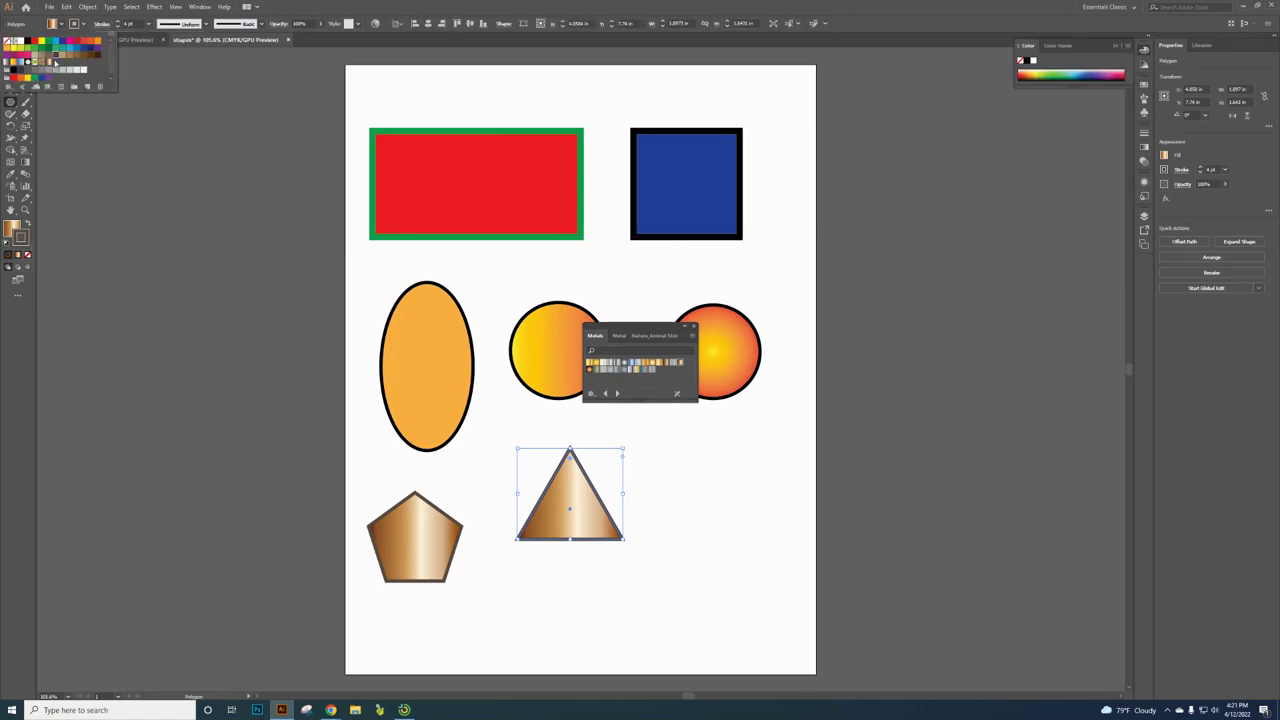
click(56, 55)
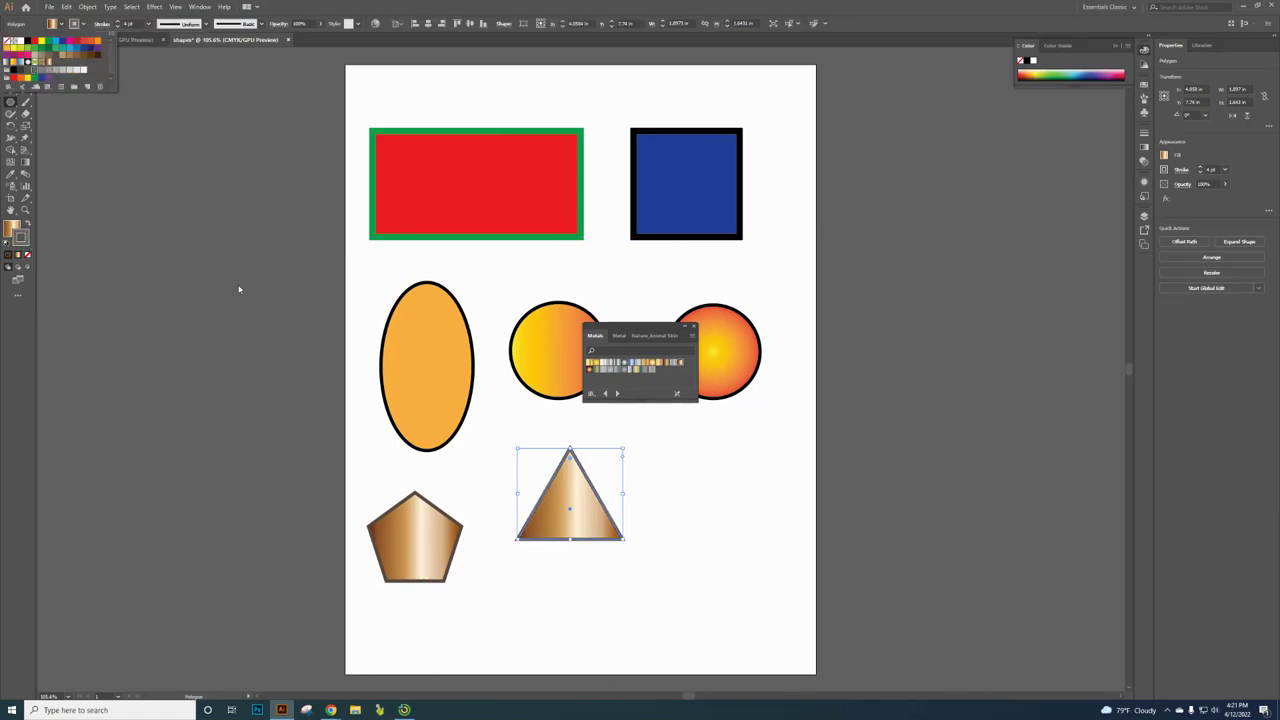
click(14, 226)
click(15, 227)
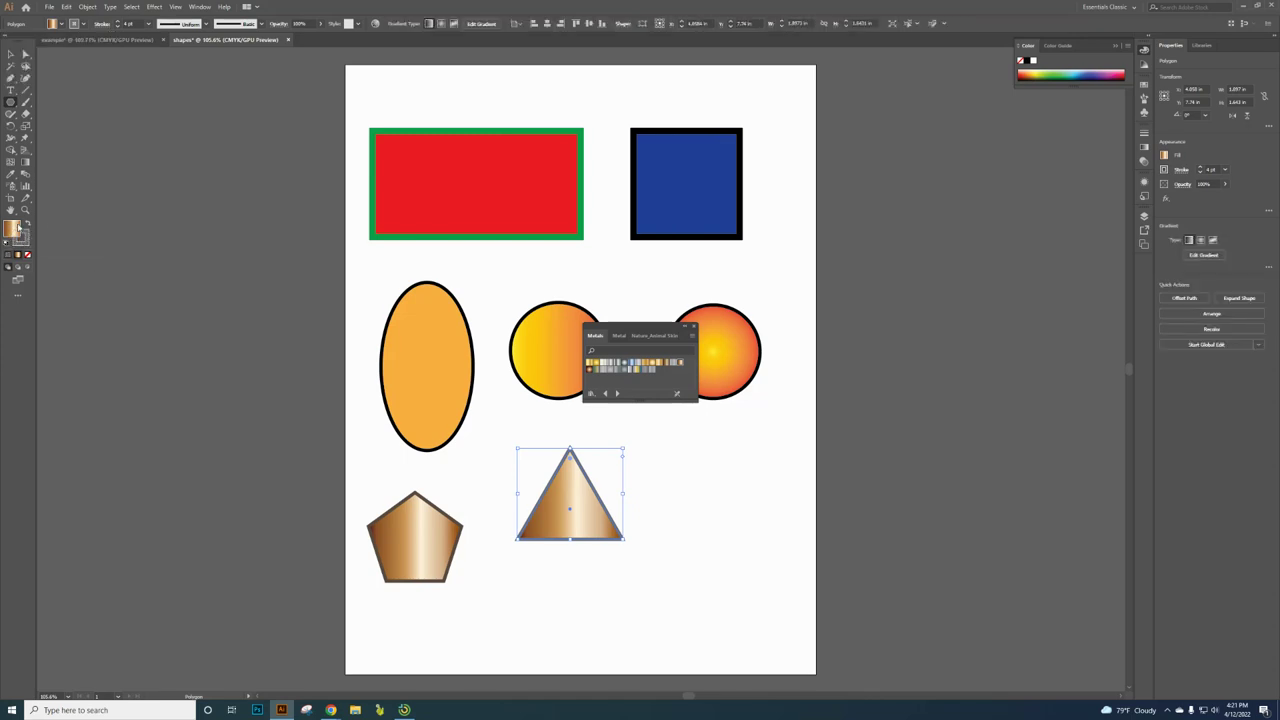
- Fill the triangle with the Steel gradient from the Metals library and view the example
click(1145, 149)
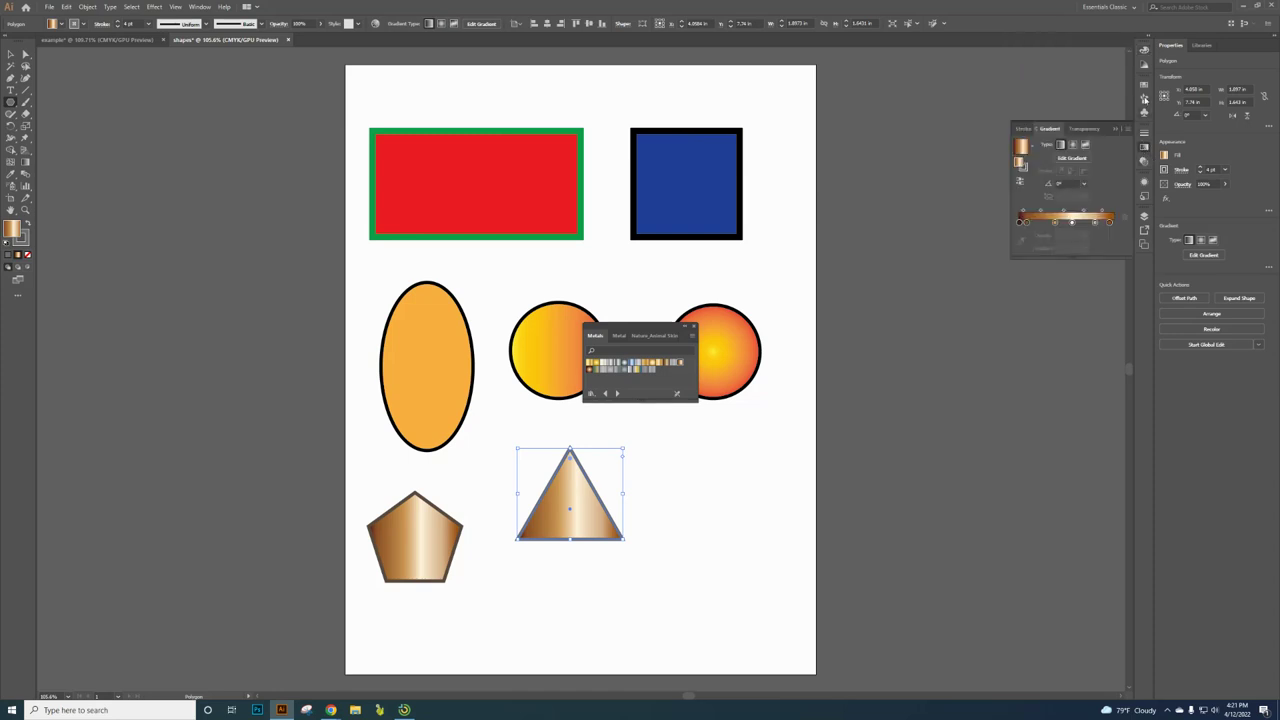
click(1145, 85)
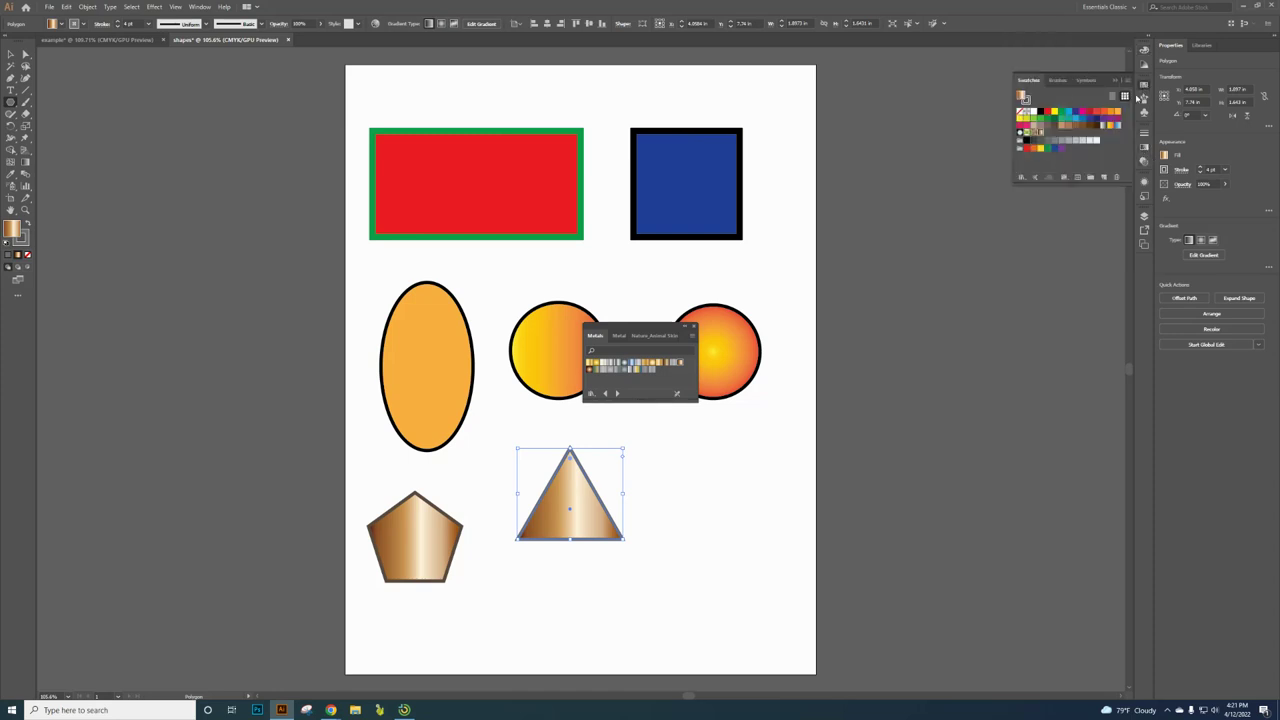
click(1020, 177)
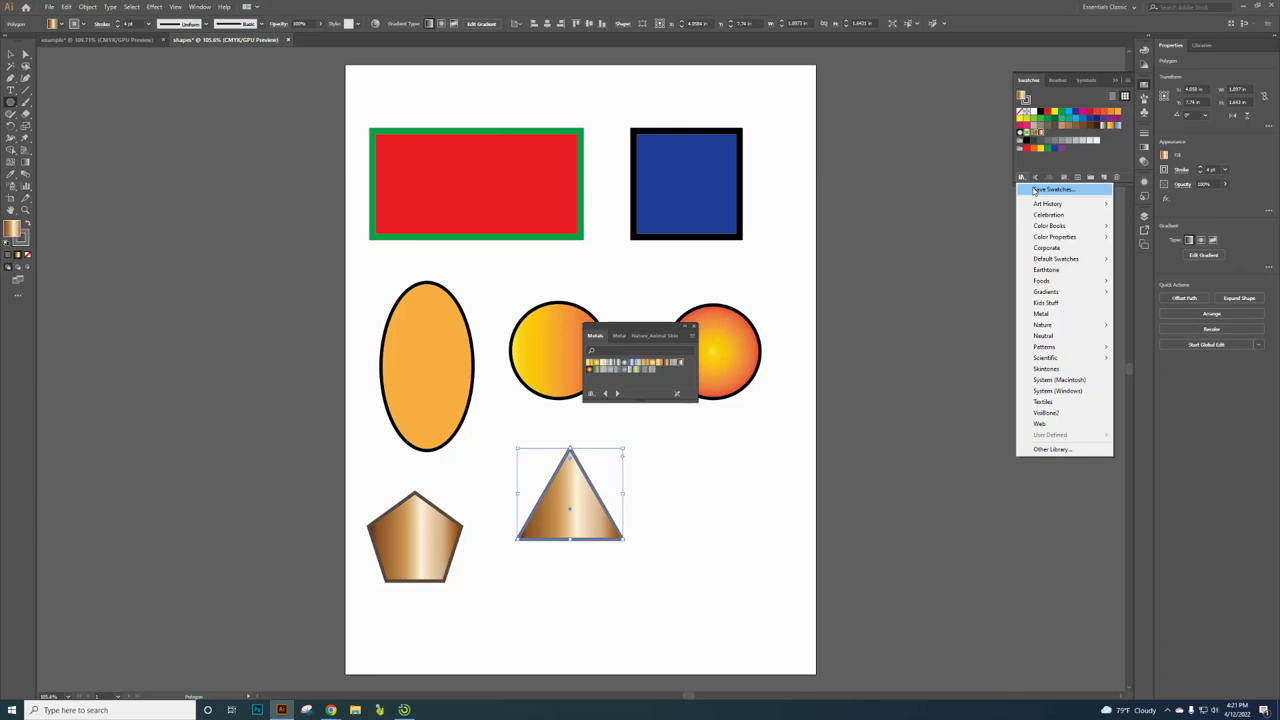
mouse_move(1061, 292)
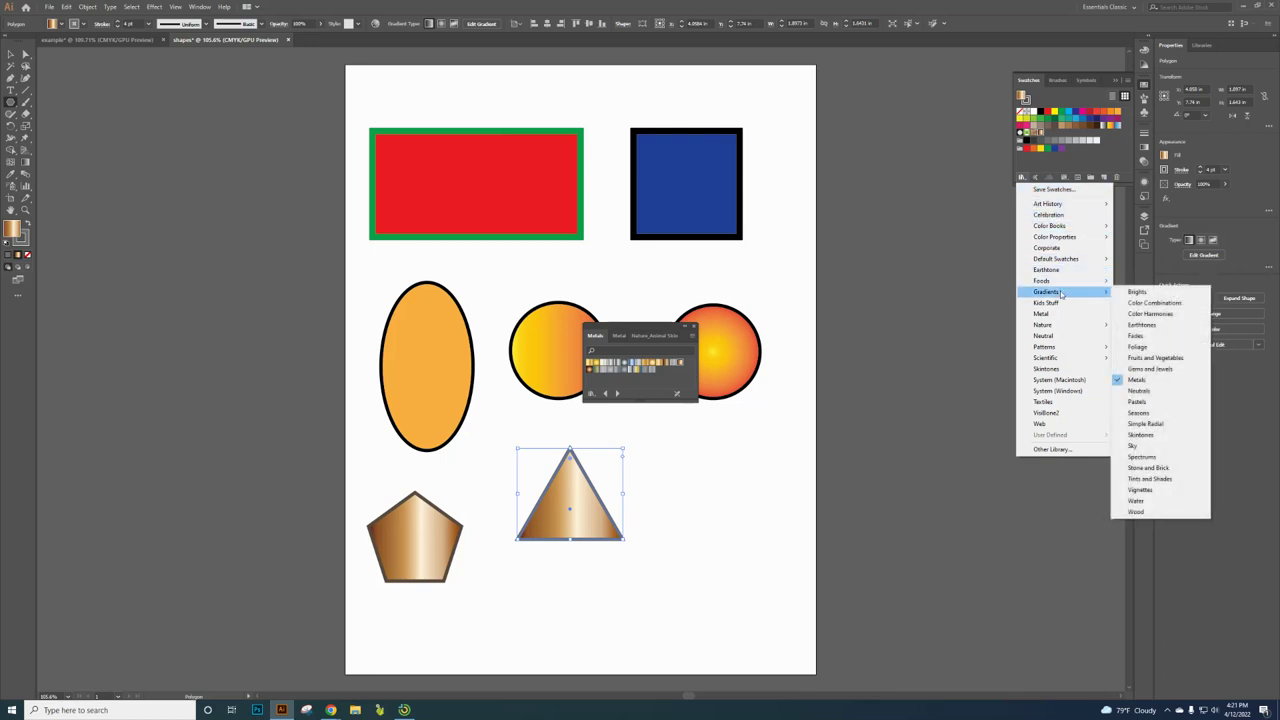
click(1131, 379)
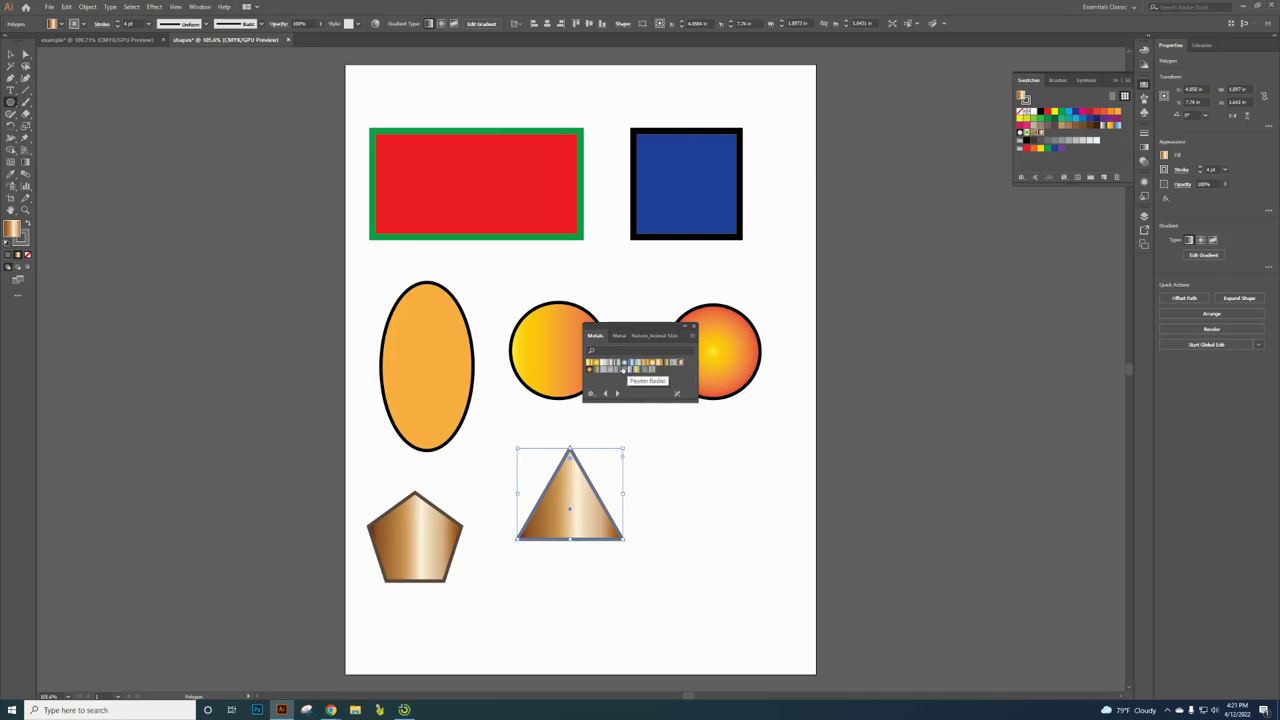
click(618, 366)
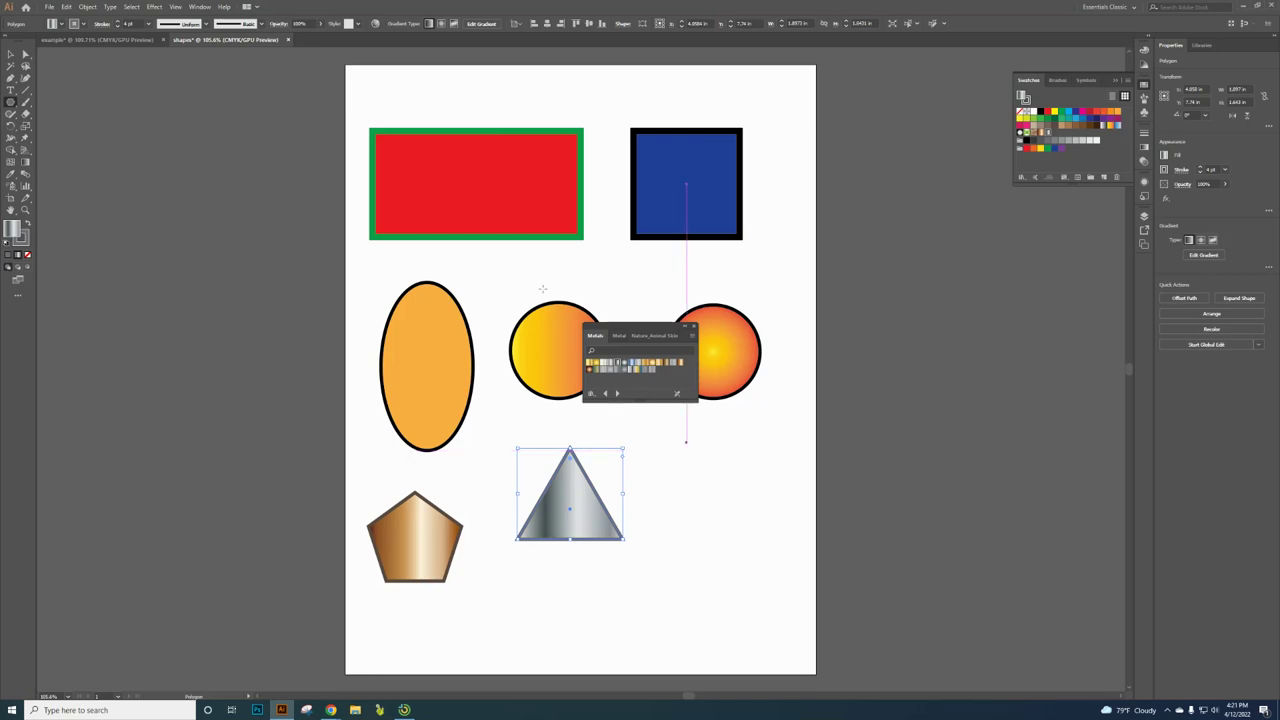
click(97, 39)
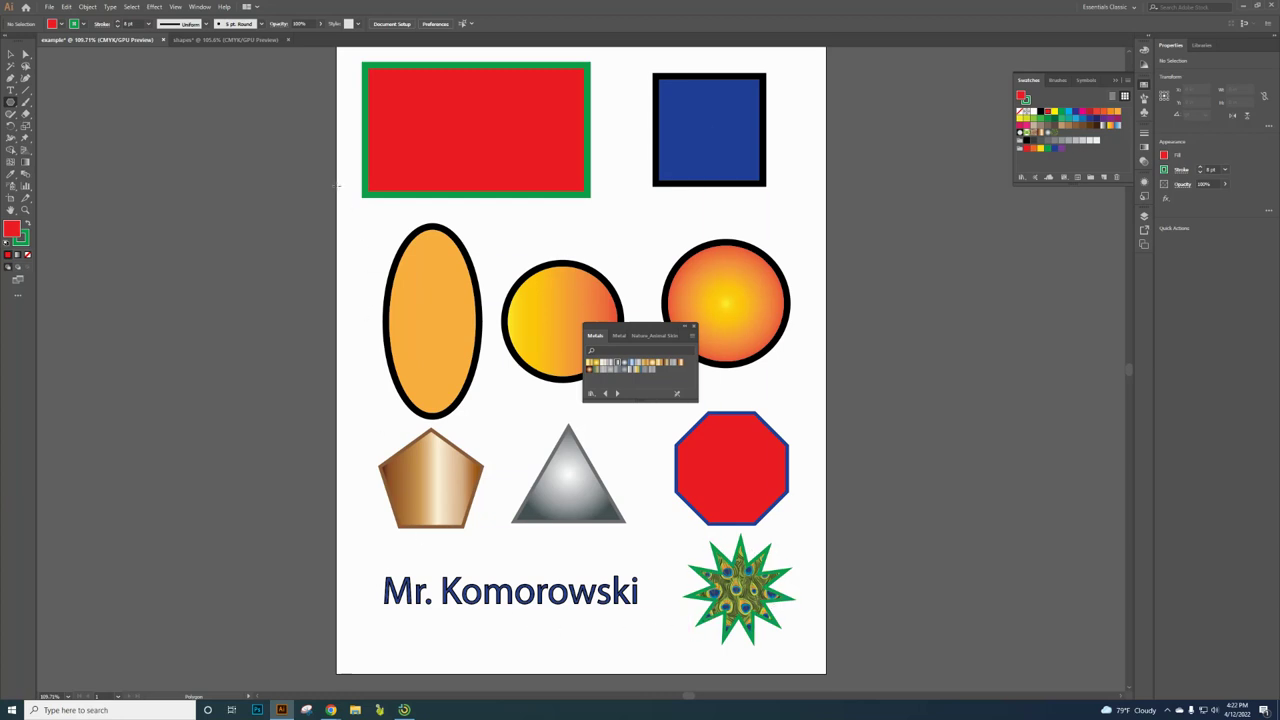
- Draw an eight-sided octagon to the right of the triangle and compare with the example
click(225, 39)
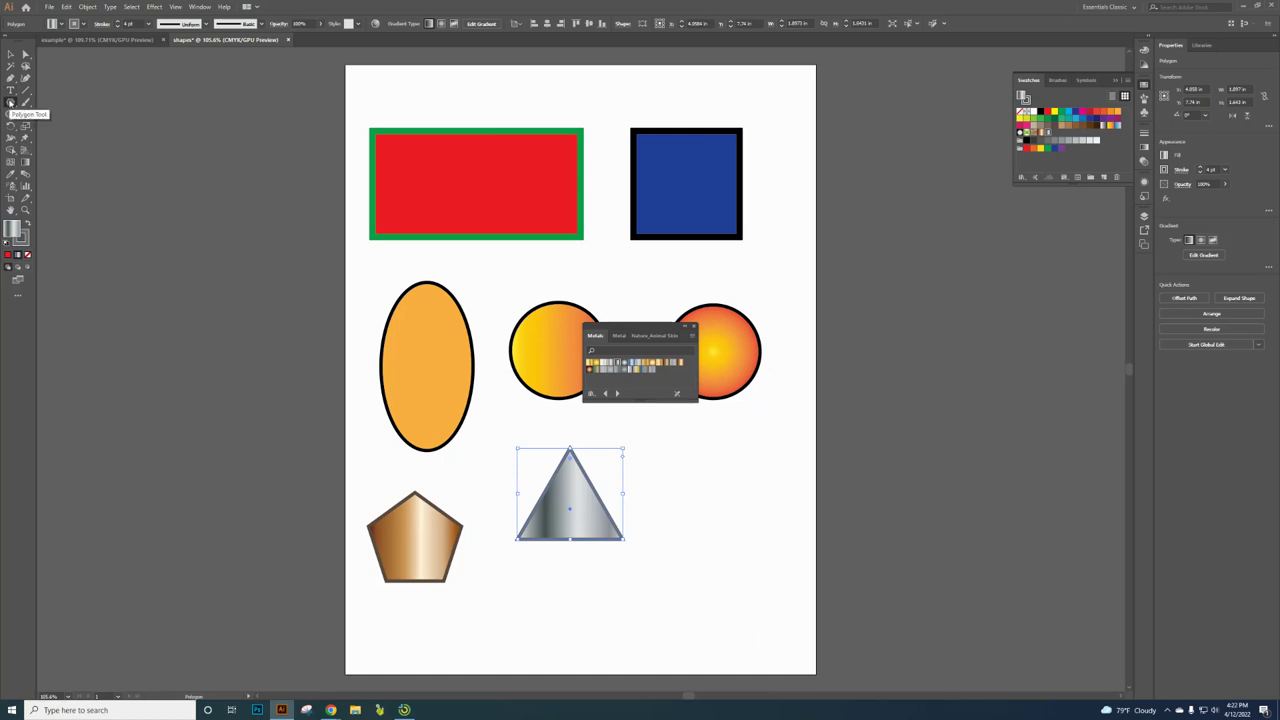
click(10, 102)
drag(736, 507, 761, 563)
key(Up)
key(Up)
key(Up)
key(Up)
key(Up)
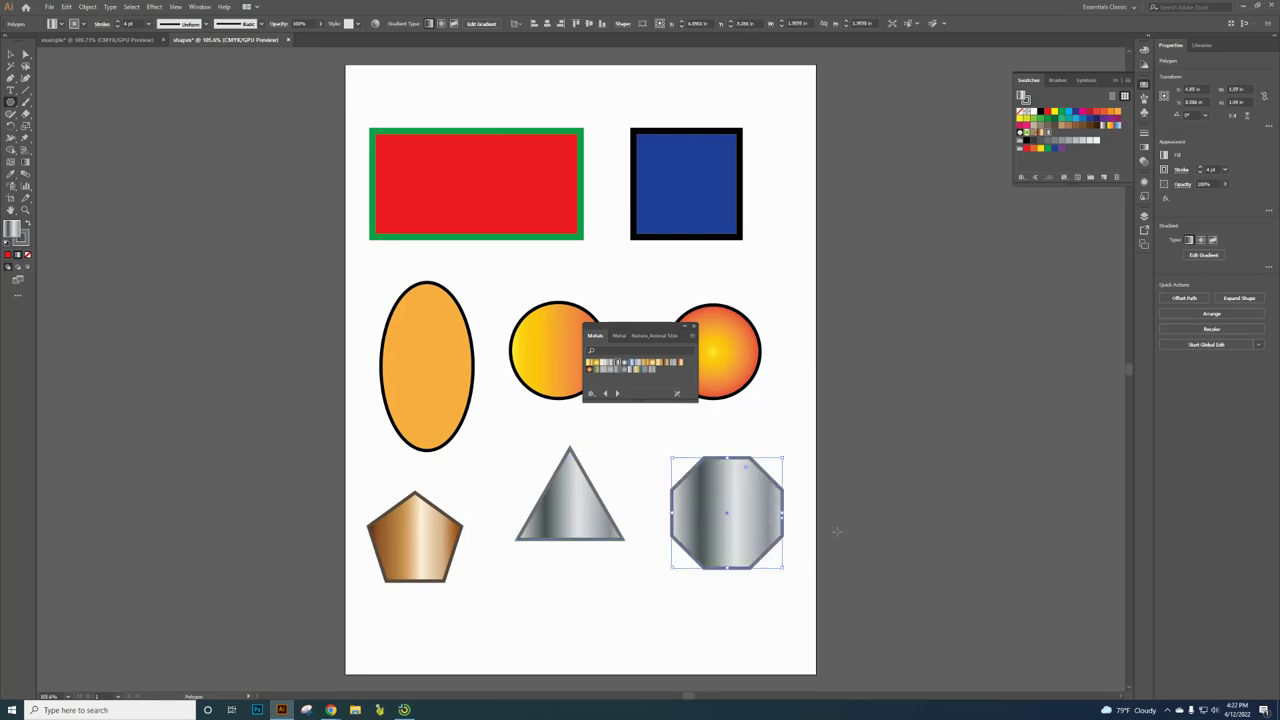
click(132, 41)
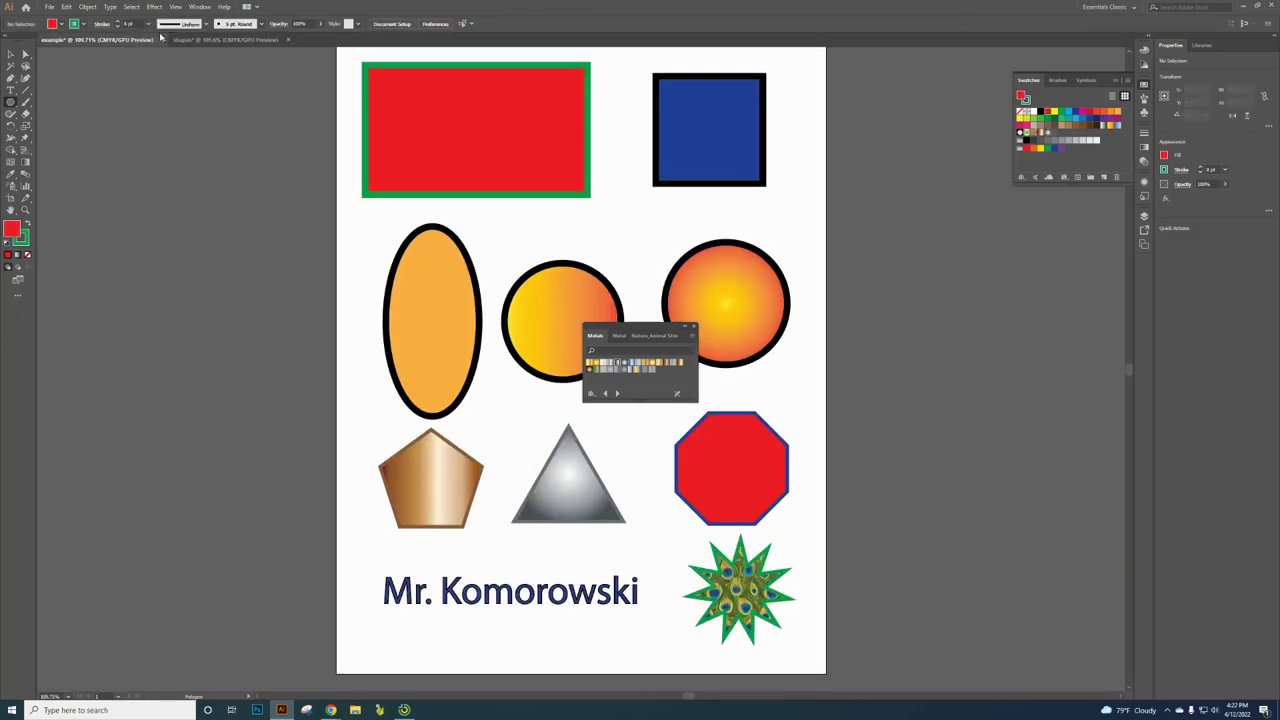
click(200, 40)
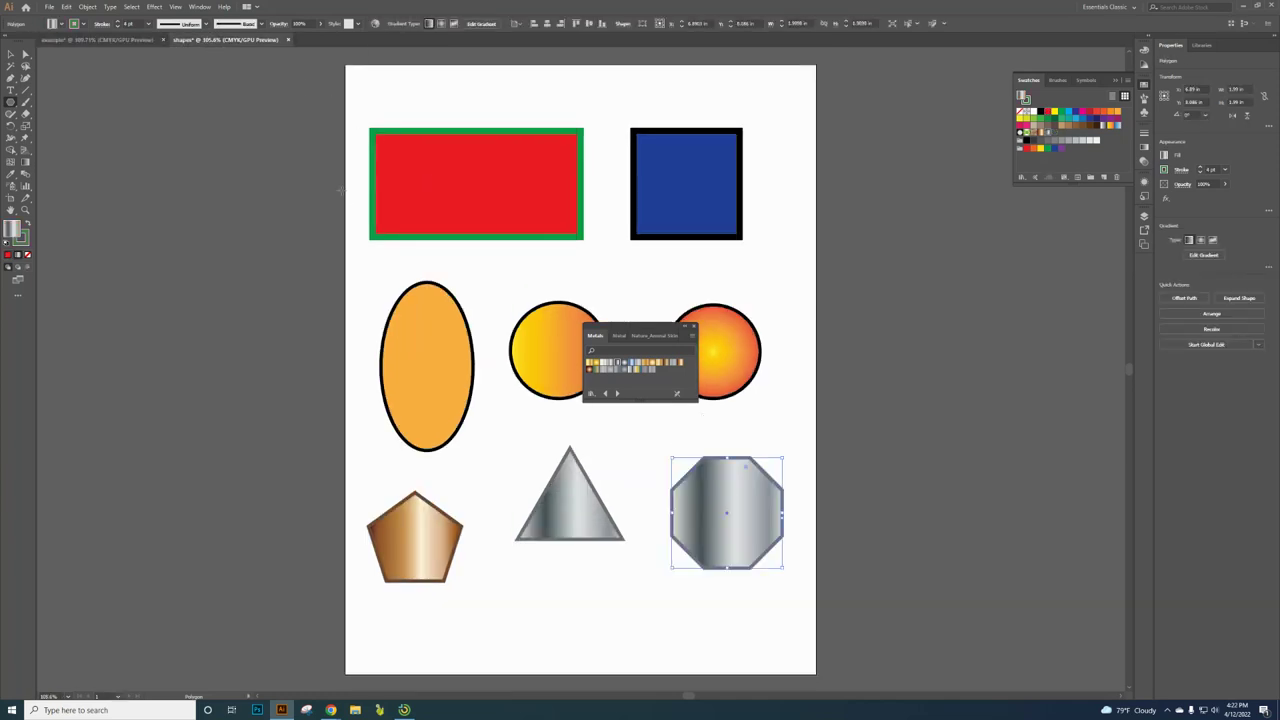
- Give the octagon a blue outline and a red fill
click(79, 23)
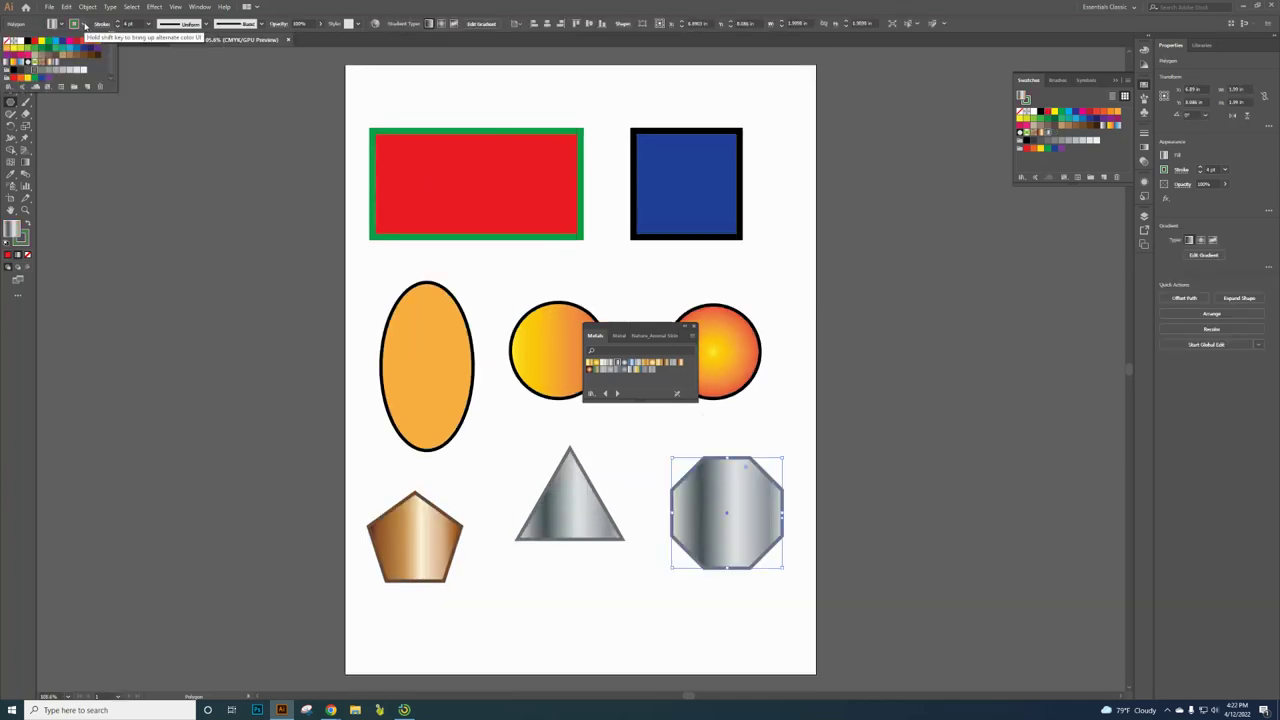
click(40, 79)
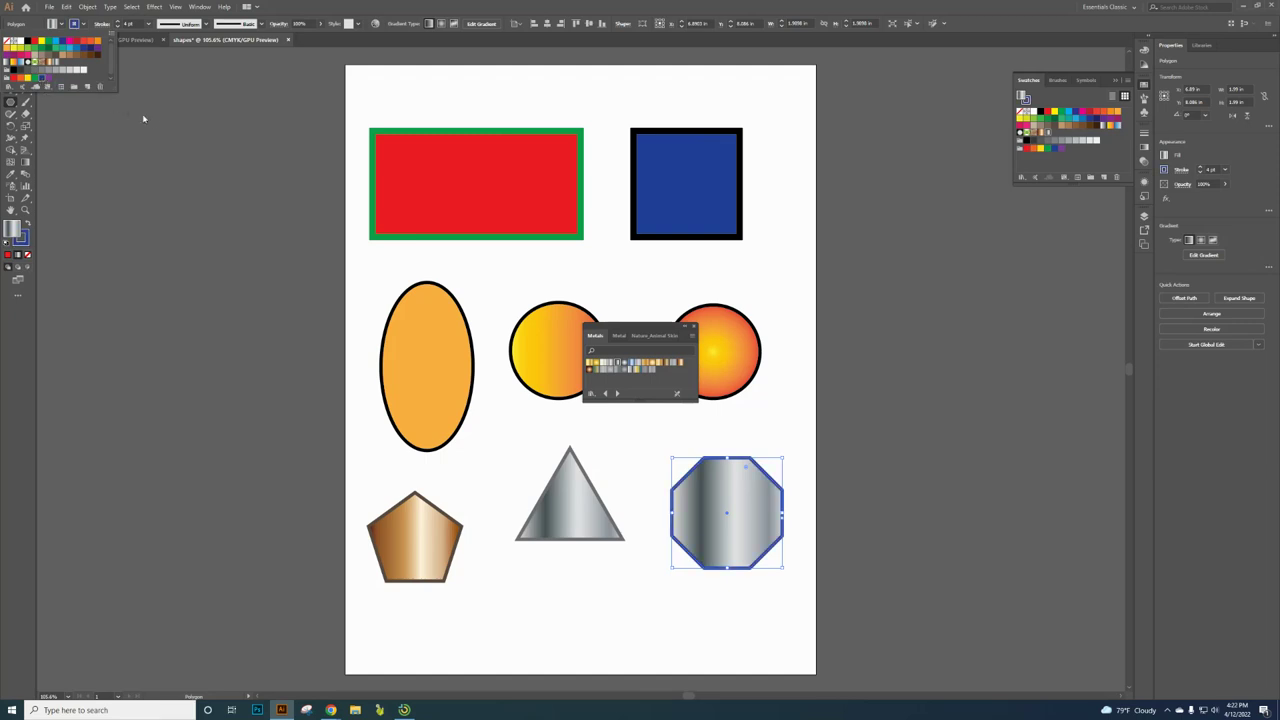
click(60, 24)
click(16, 80)
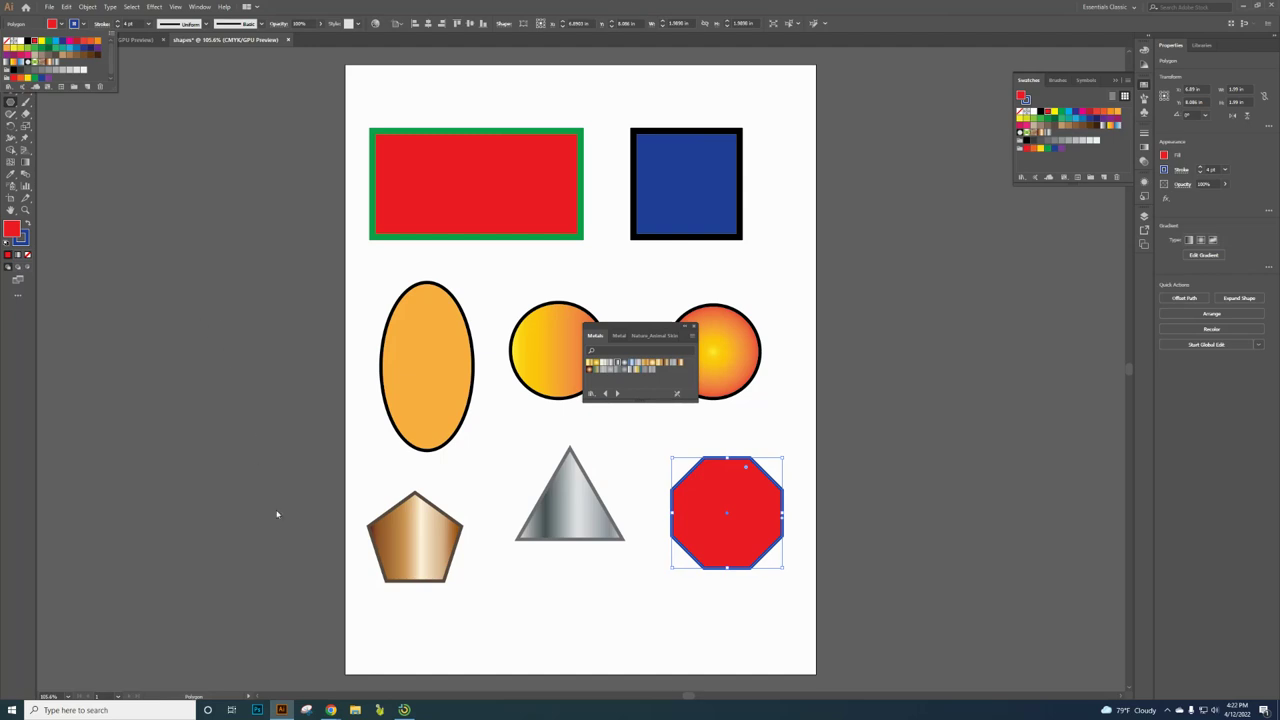
click(161, 85)
click(10, 53)
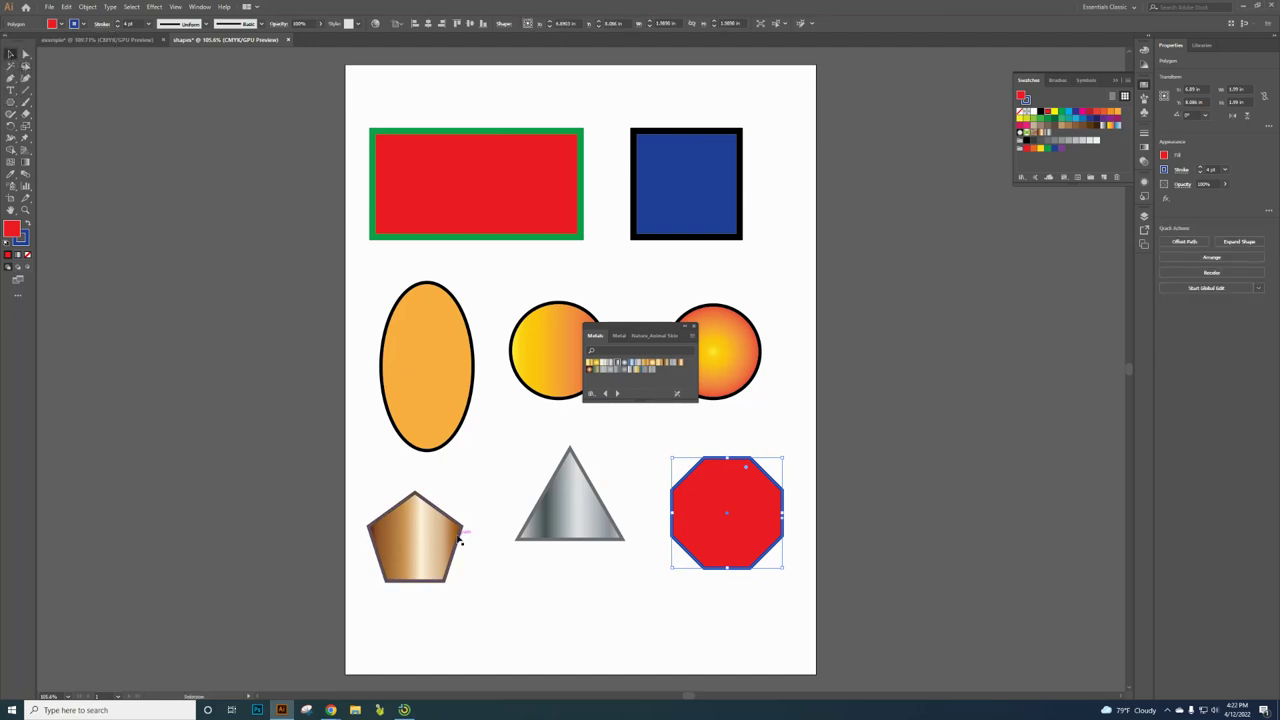
- Reposition the pentagon, triangle and orange ellipse, and add placeholder text below the pentagon
drag(425, 541, 431, 507)
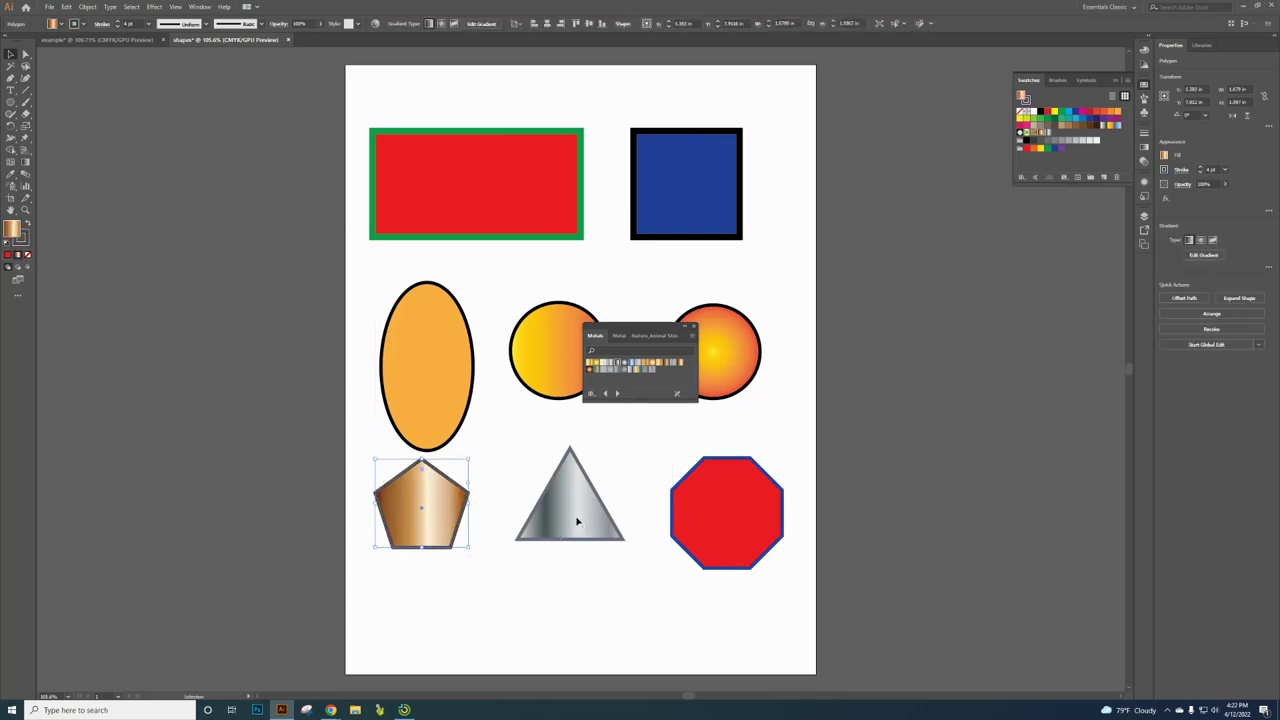
drag(577, 521, 548, 518)
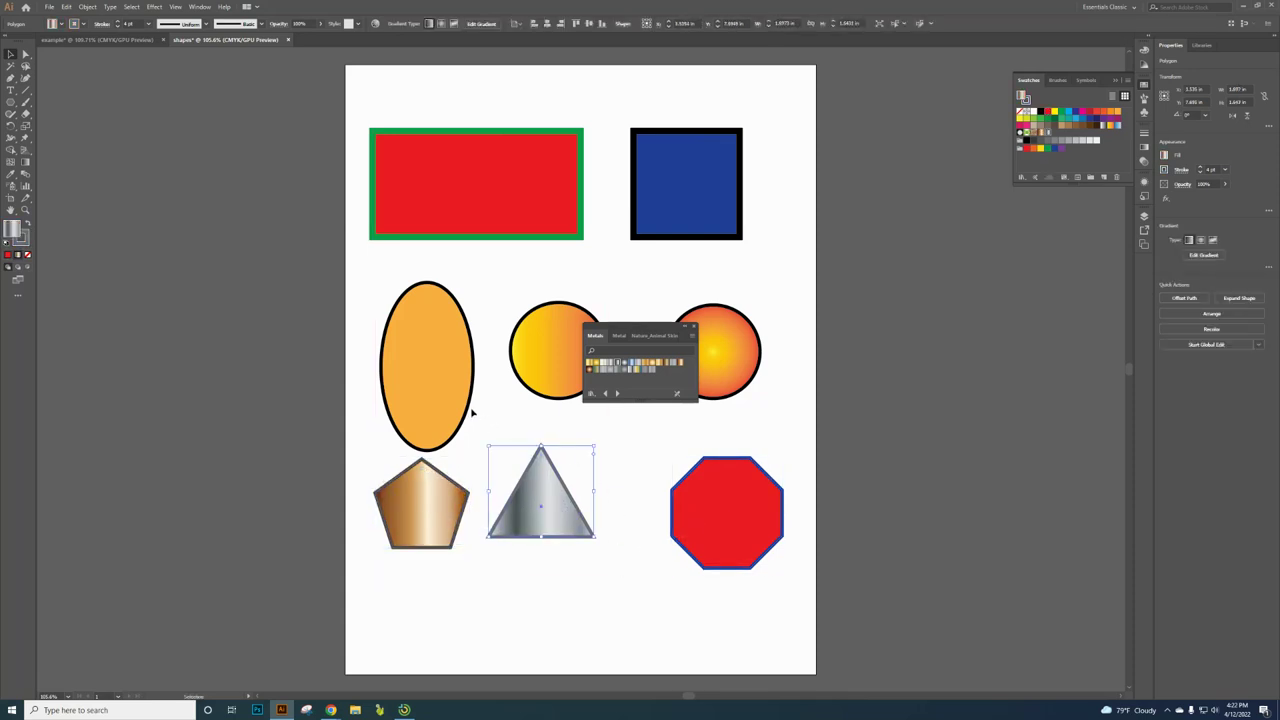
drag(455, 390, 425, 352)
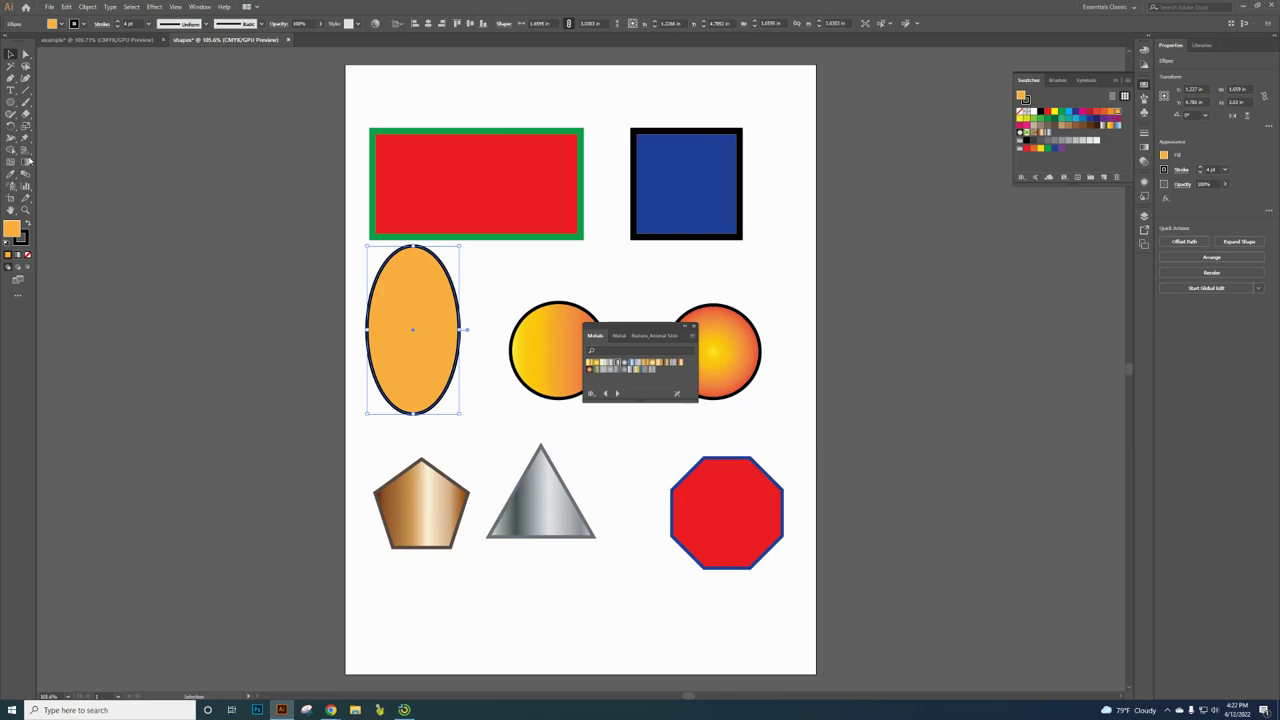
click(10, 90)
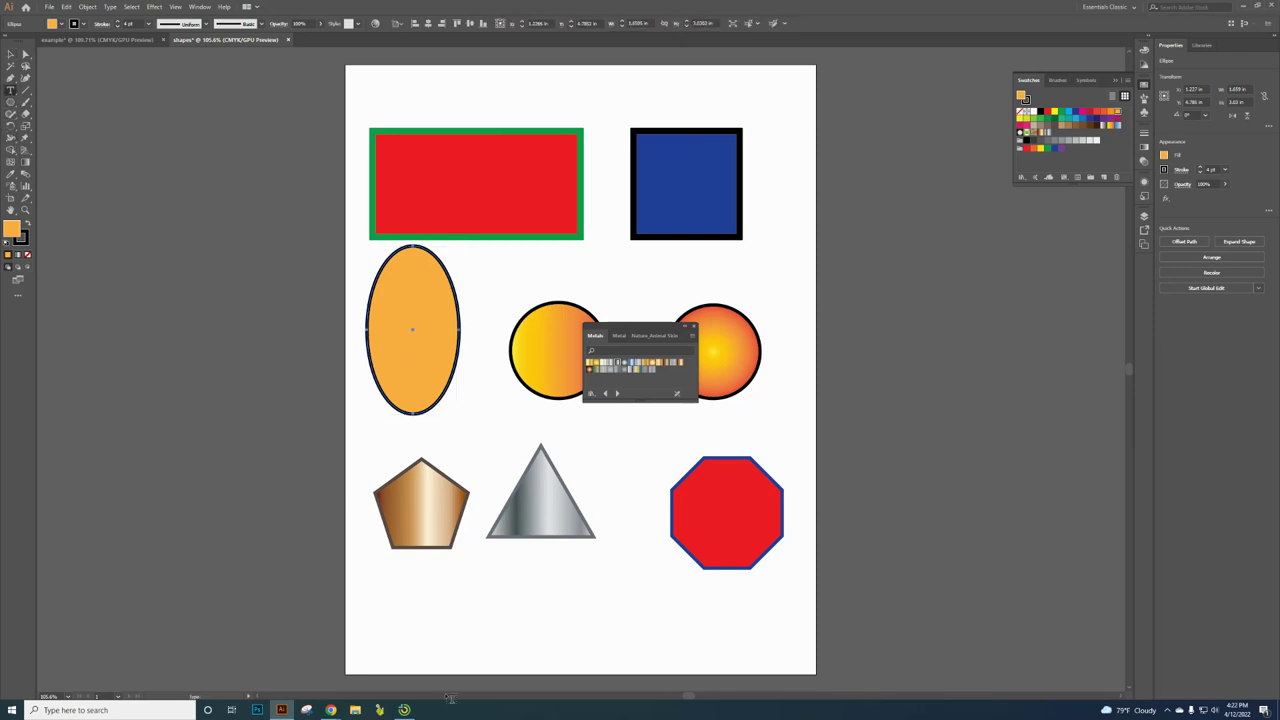
click(395, 610)
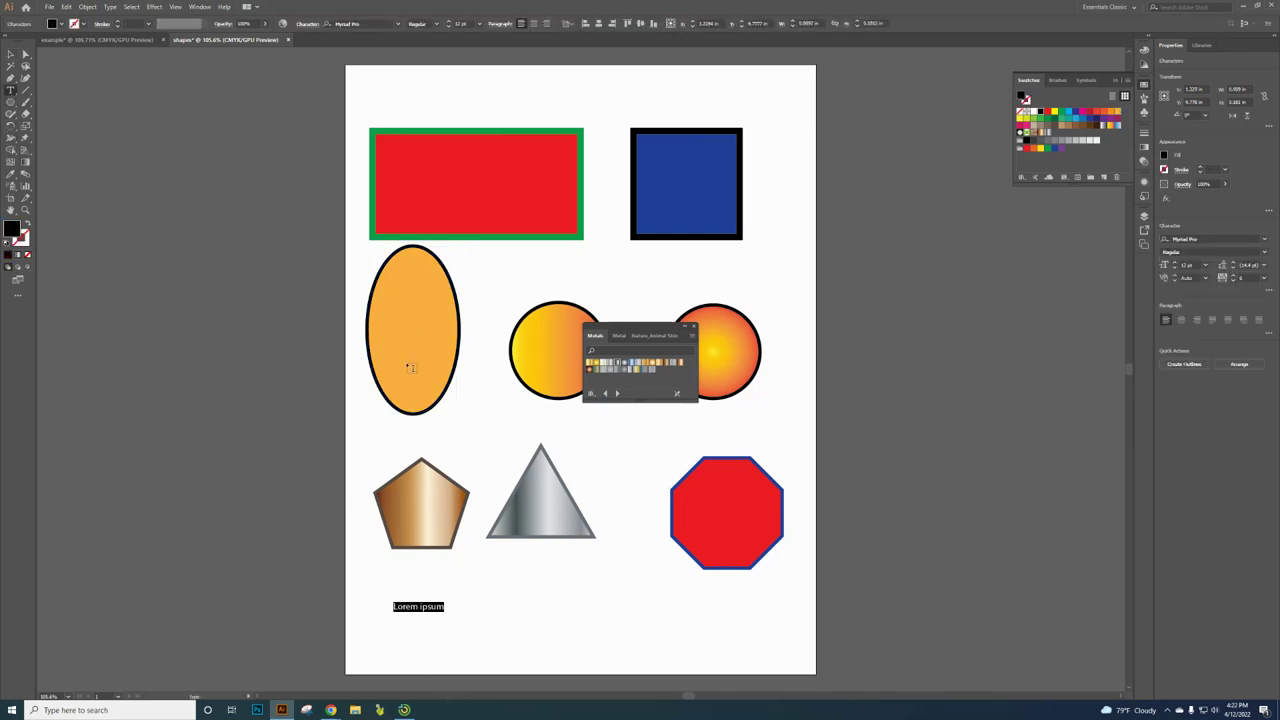
- Set the text to 48 pt Myriad Pro and replace the placeholder with the teacher's name
click(480, 23)
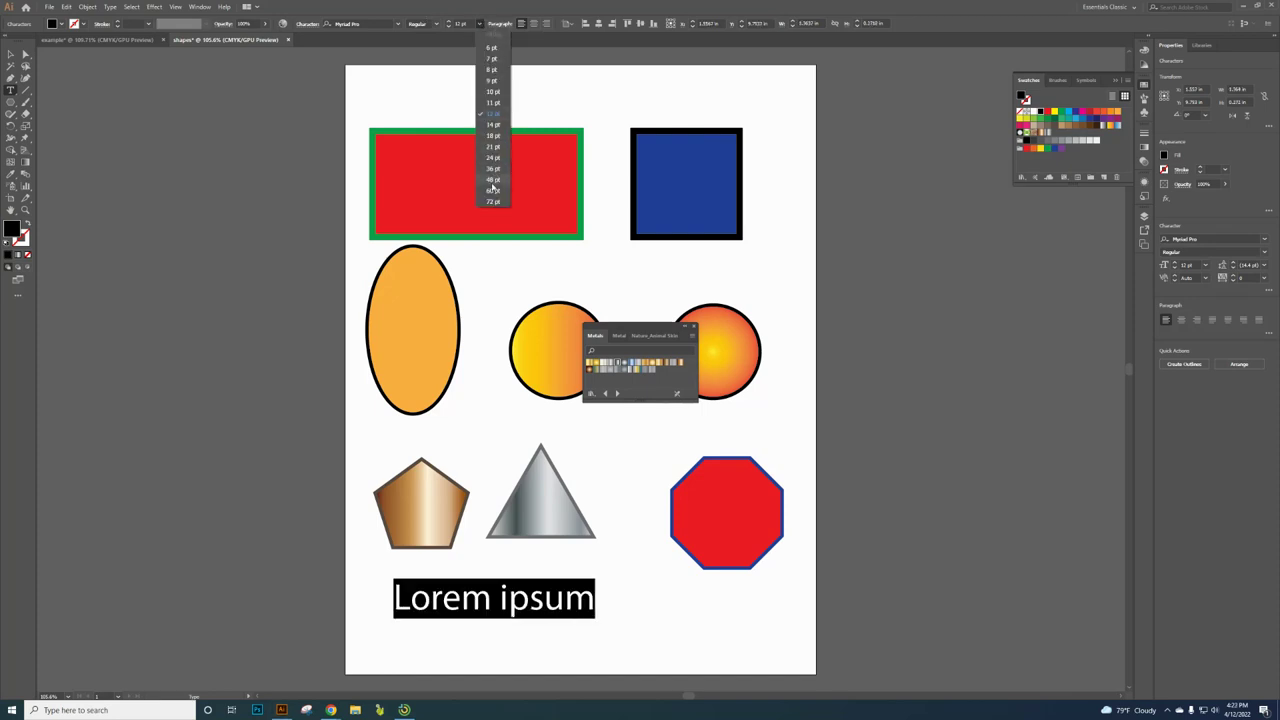
click(492, 182)
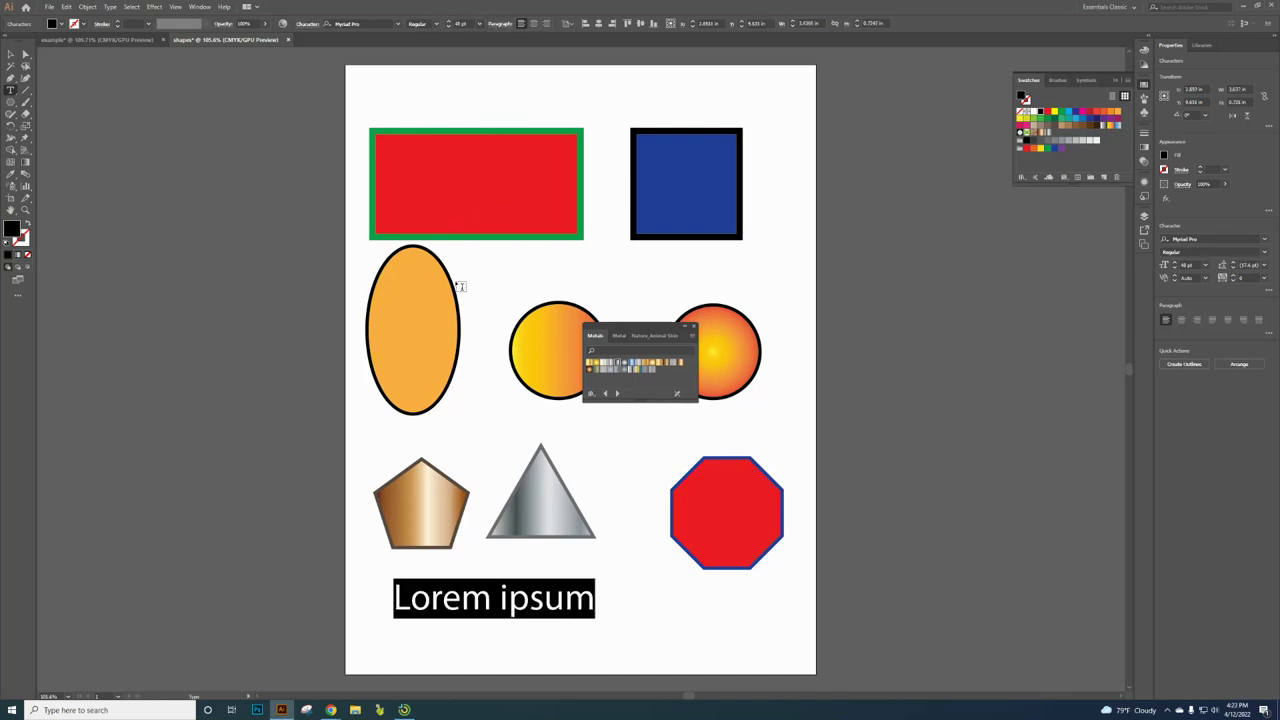
text(Mr,)
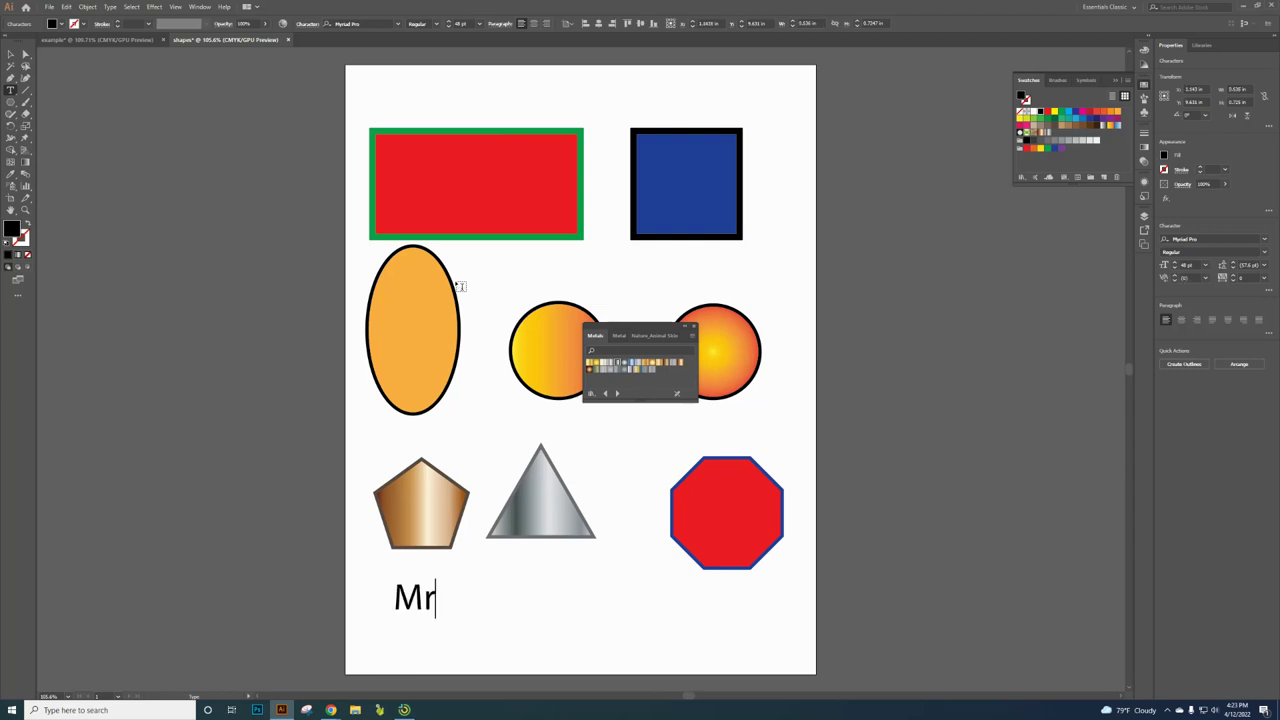
key(BackSpace)
key(BackSpace)
text(/)
key(BackSpace)
text(. Komorows)
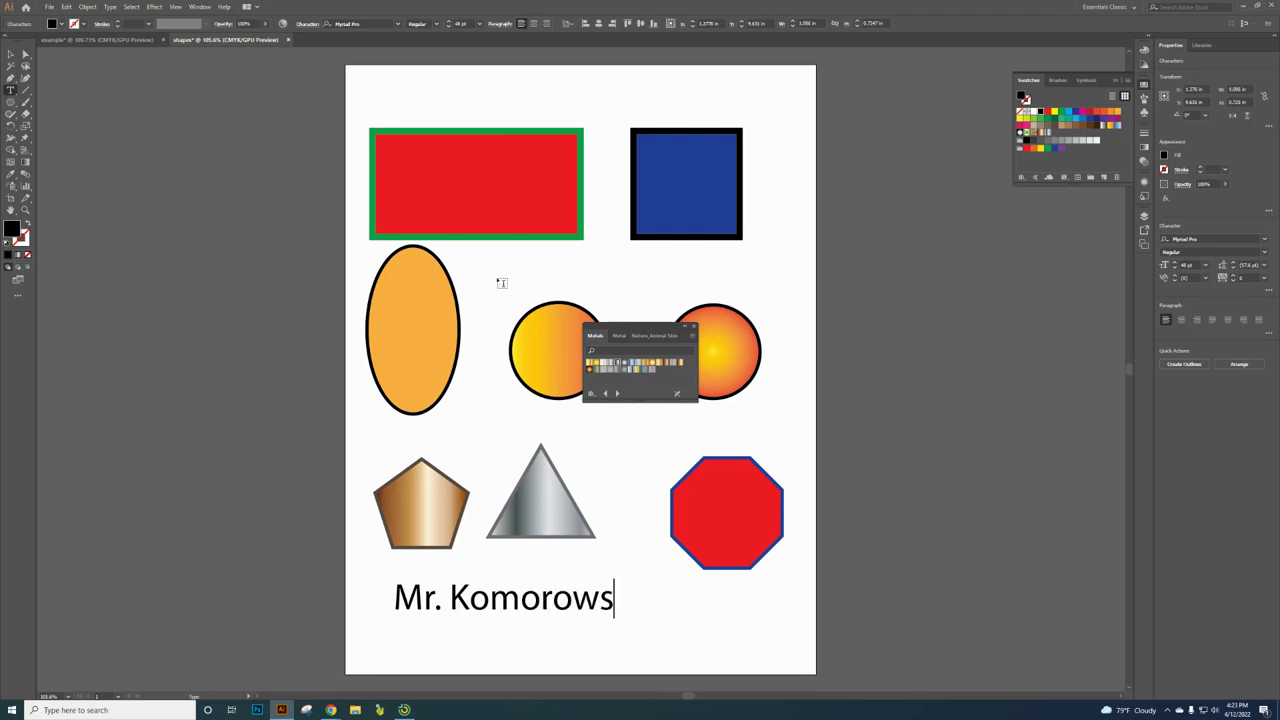
text(i)
key(BackSpace)
text(ki)
click(400, 24)
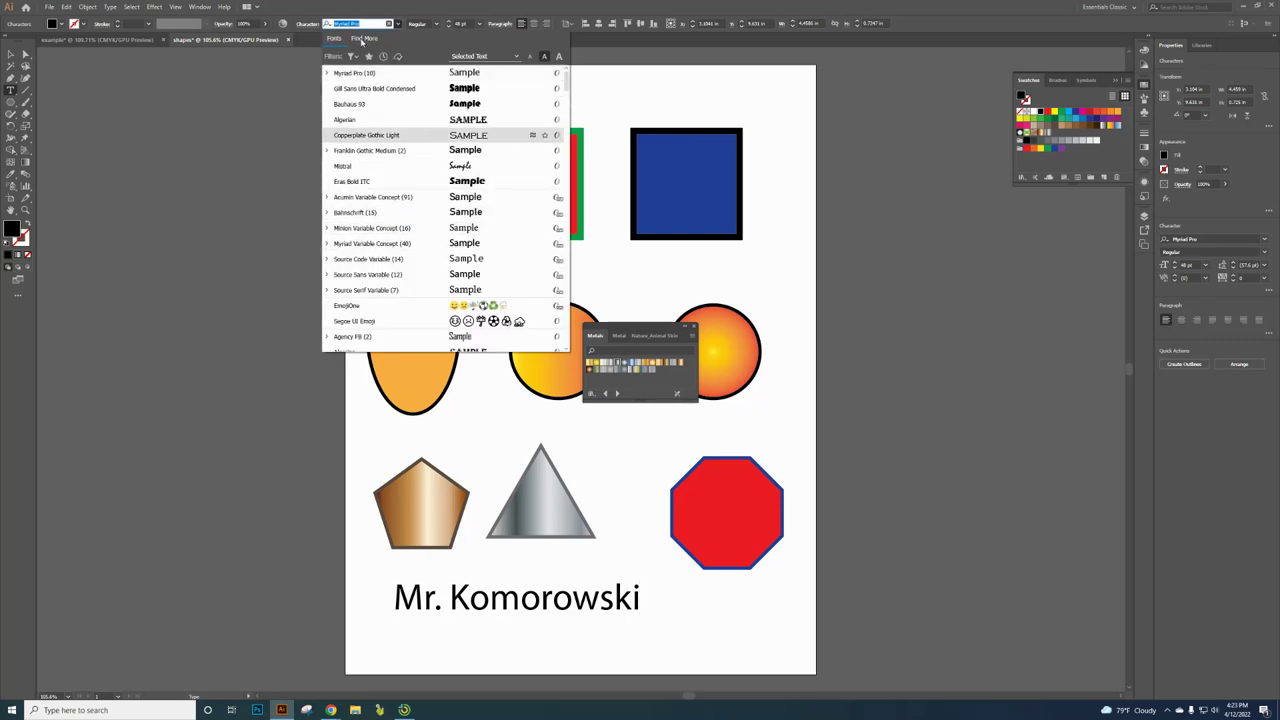
key(Escape)
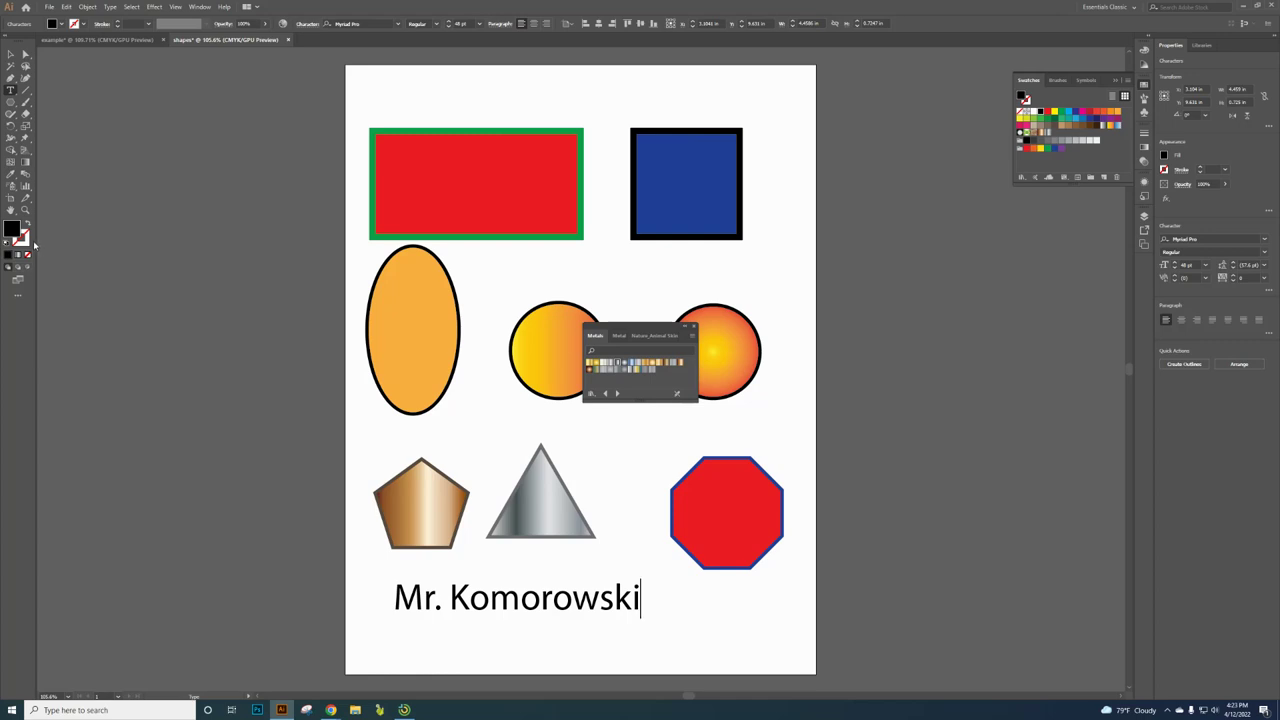
click(8, 256)
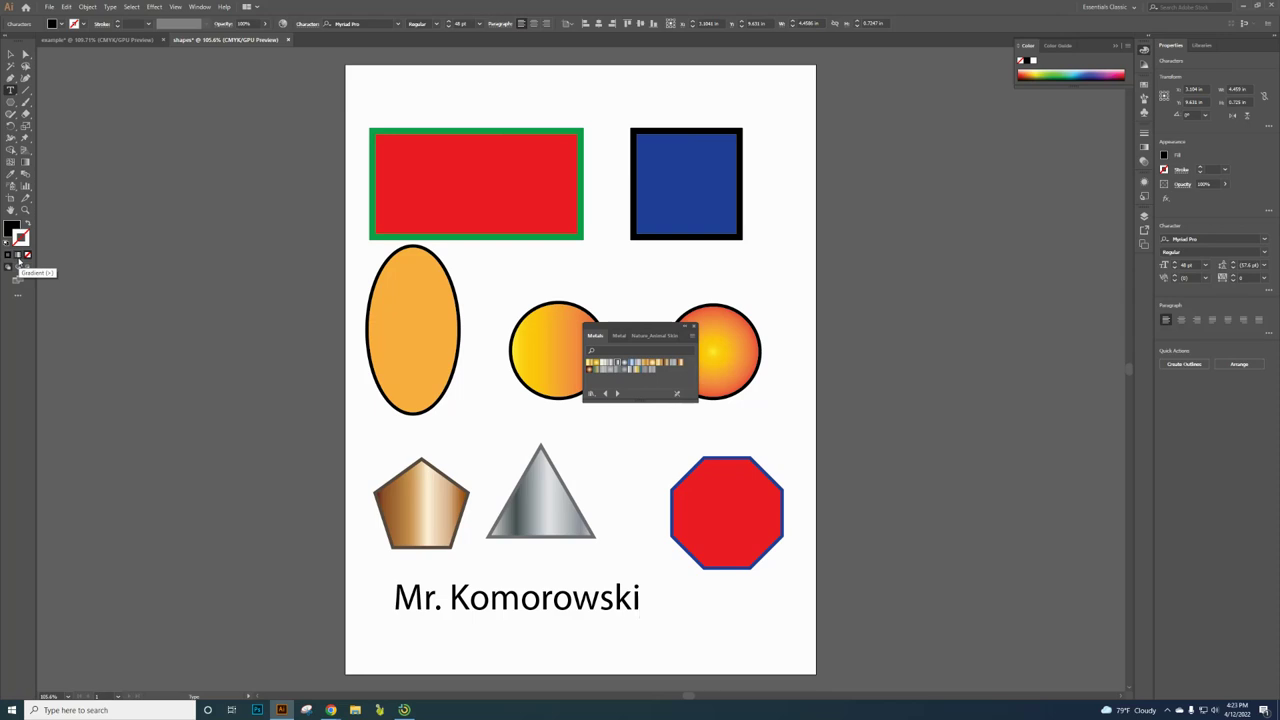
- Select the whole name text and give it a black outline
click(9, 258)
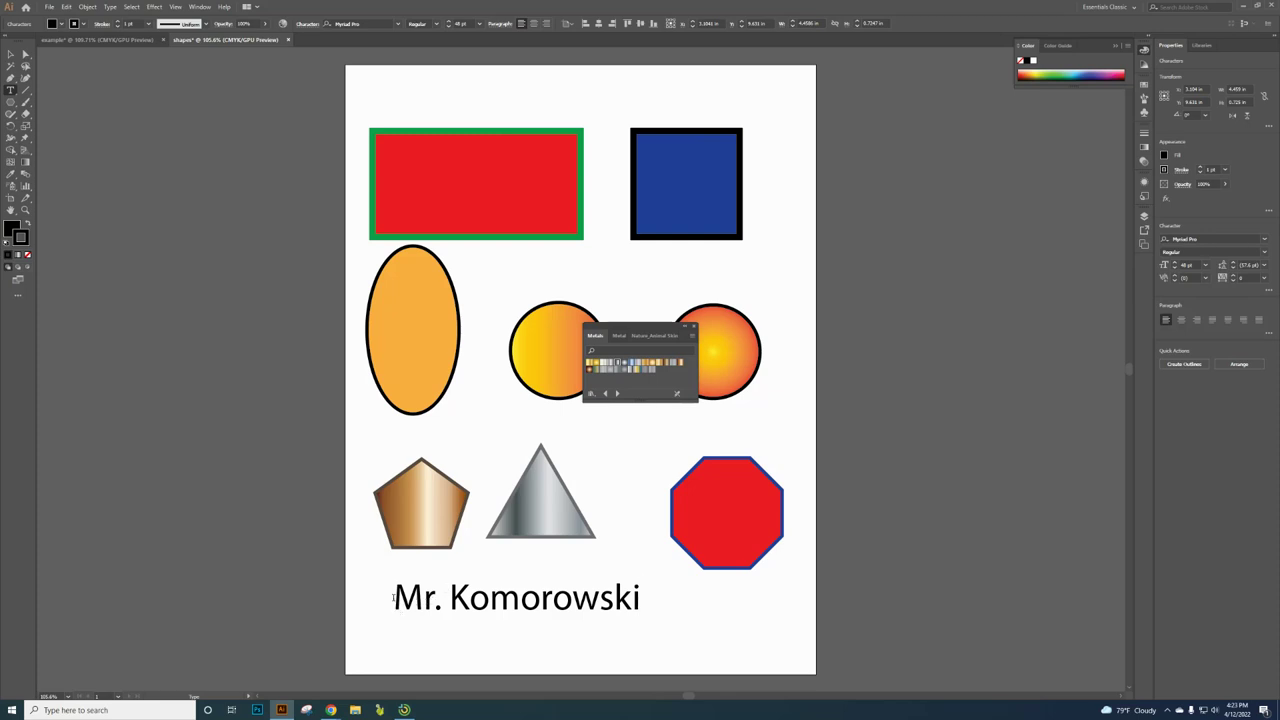
drag(396, 605, 637, 598)
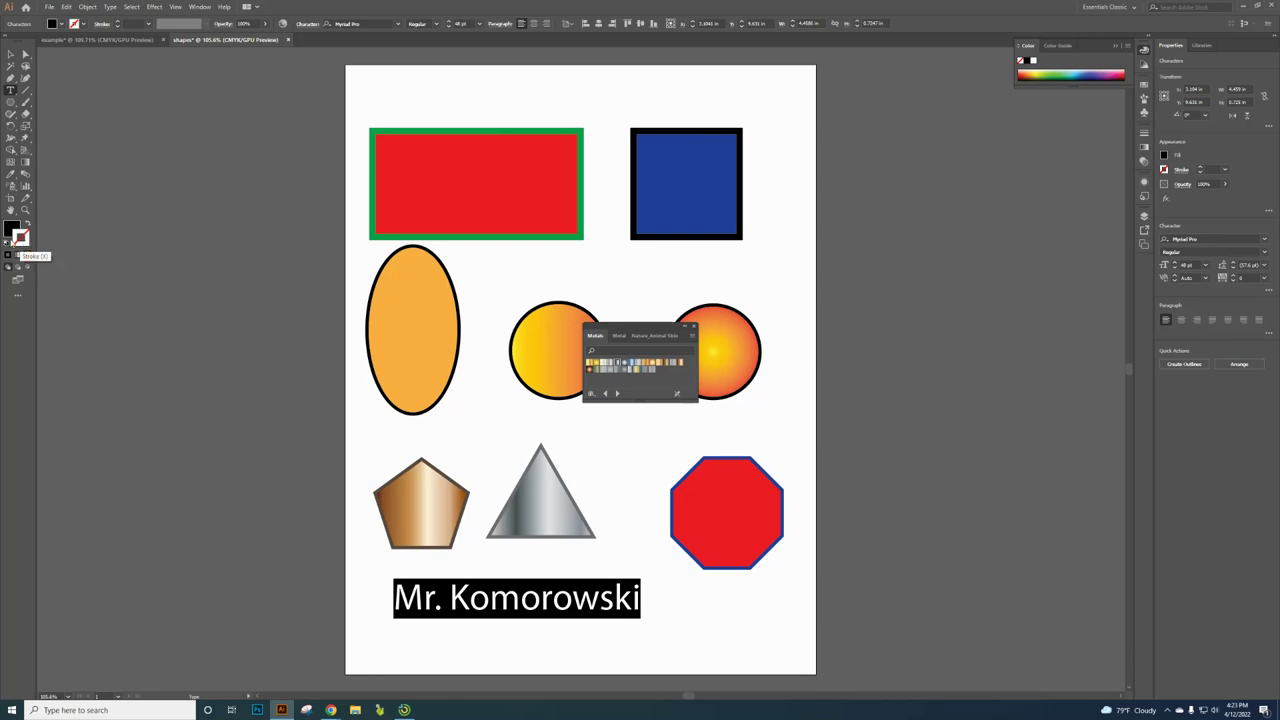
click(8, 256)
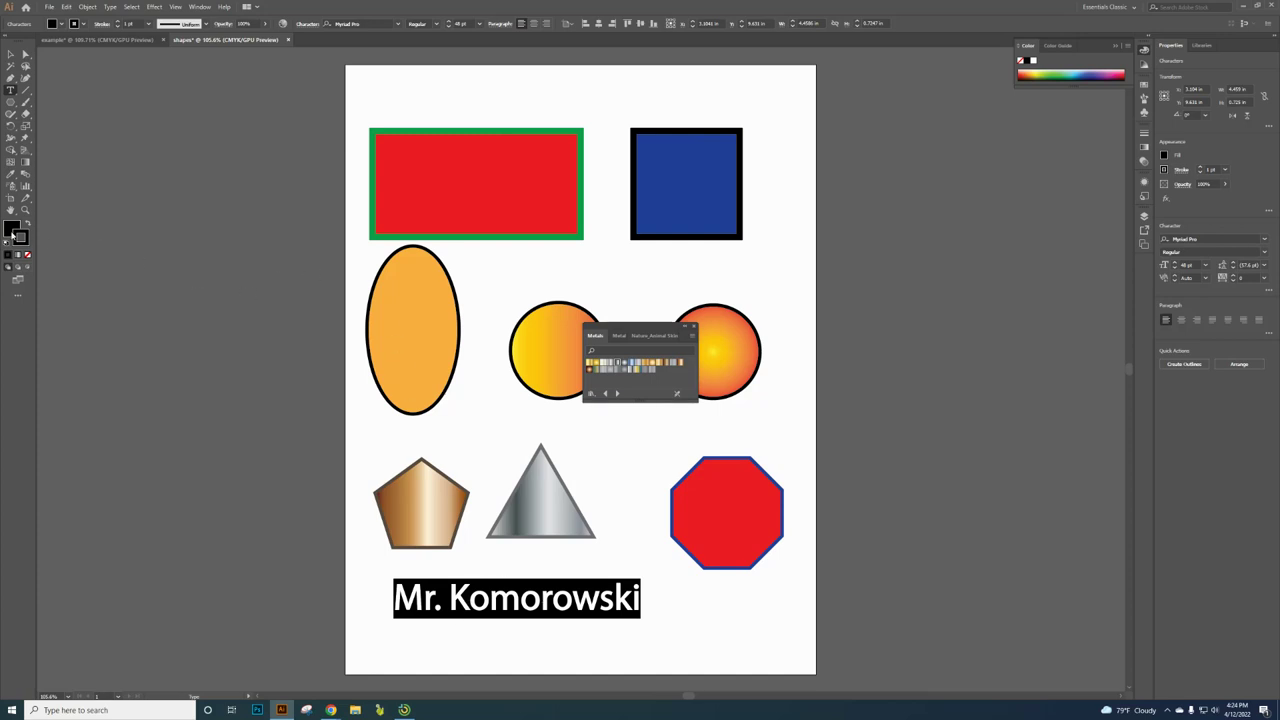
- Fill the name text with yellow from the Fill swatches and deselect it
click(10, 230)
click(61, 24)
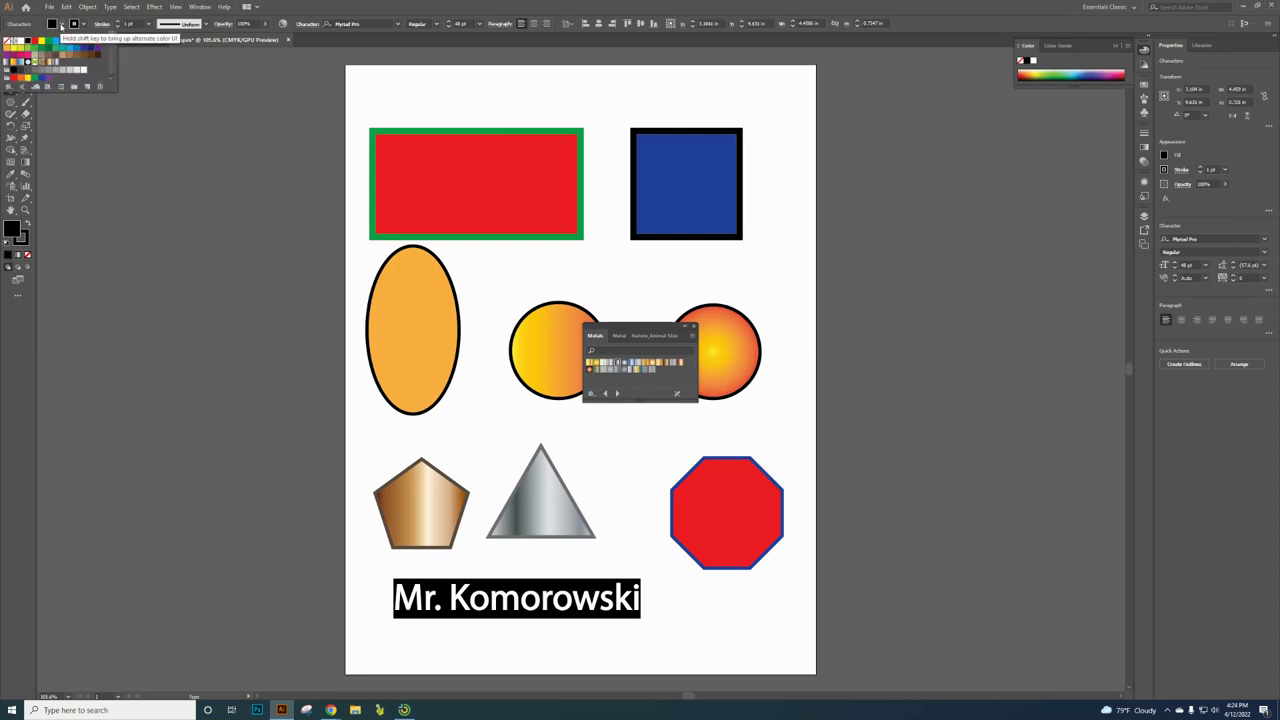
click(28, 80)
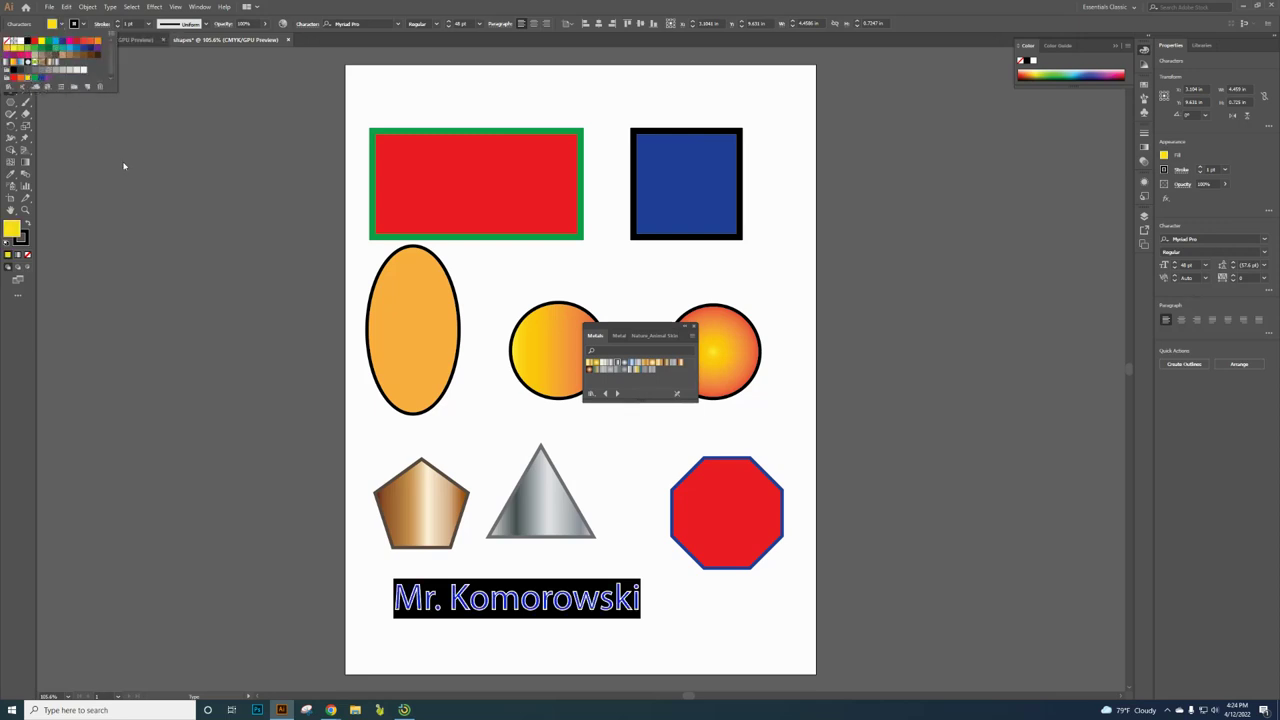
key(Escape)
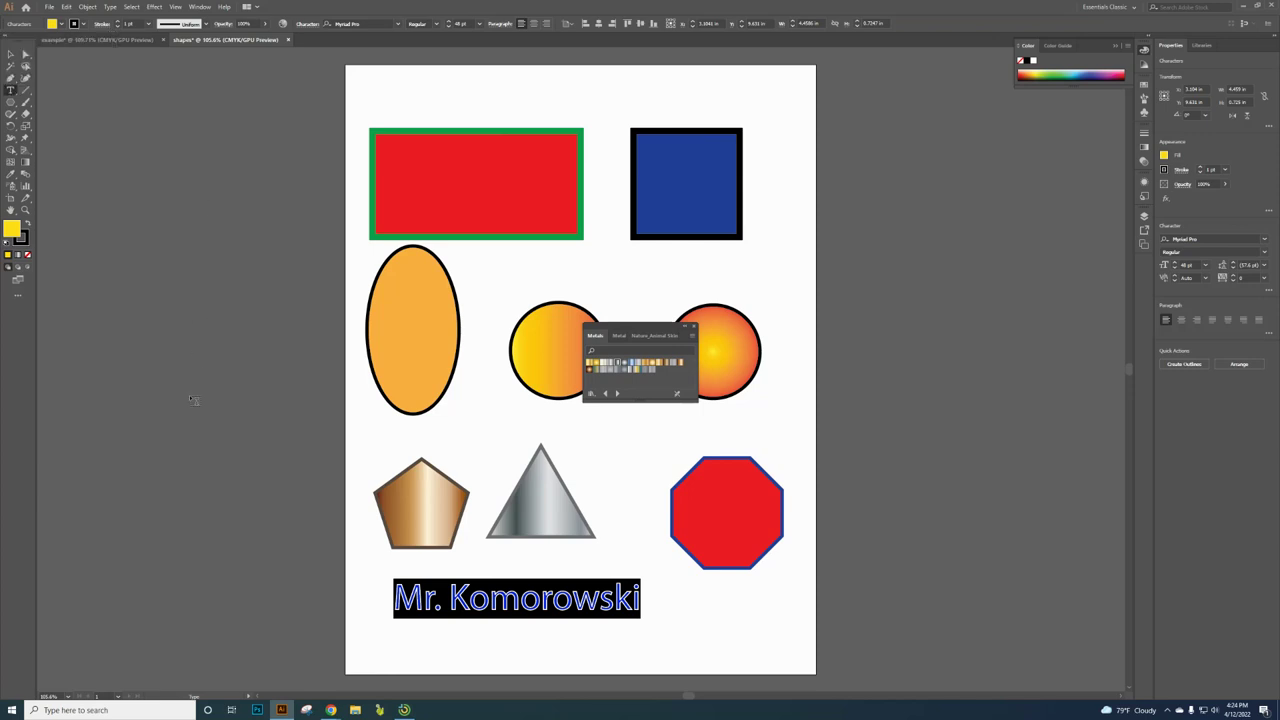
key(Escape)
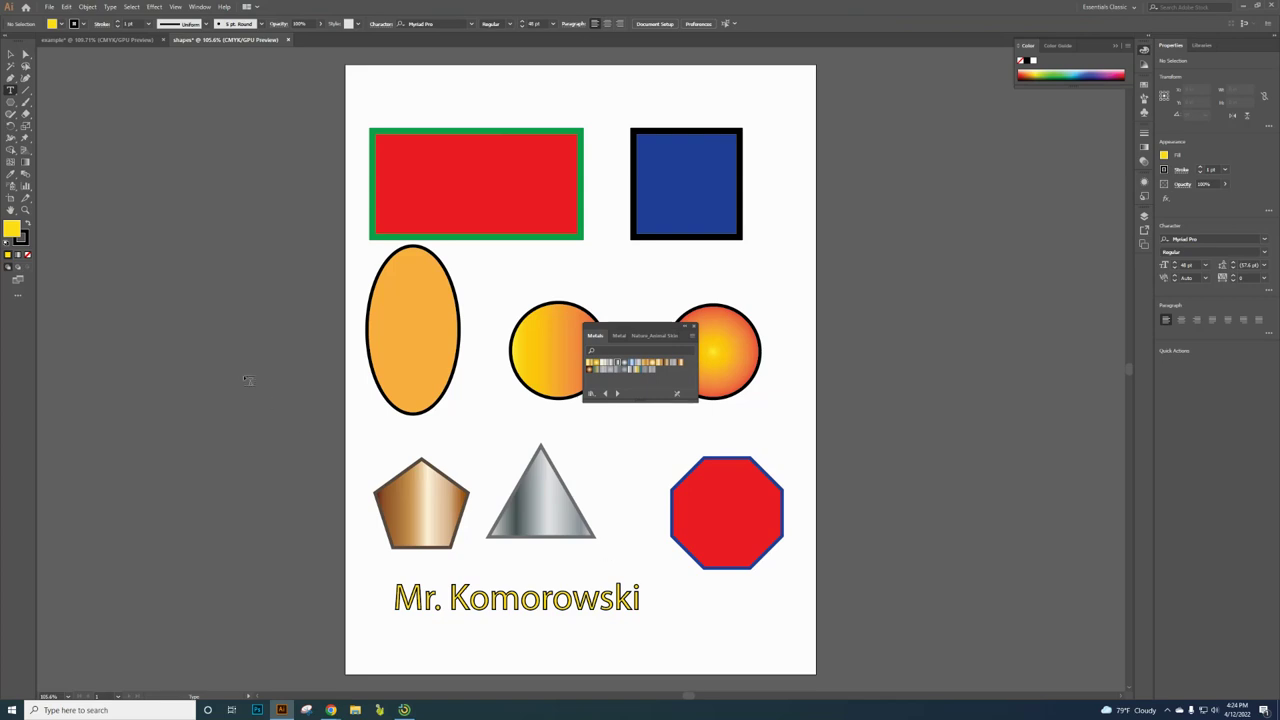
- Draw a five-pointed star to the right of the name text
click(11, 103)
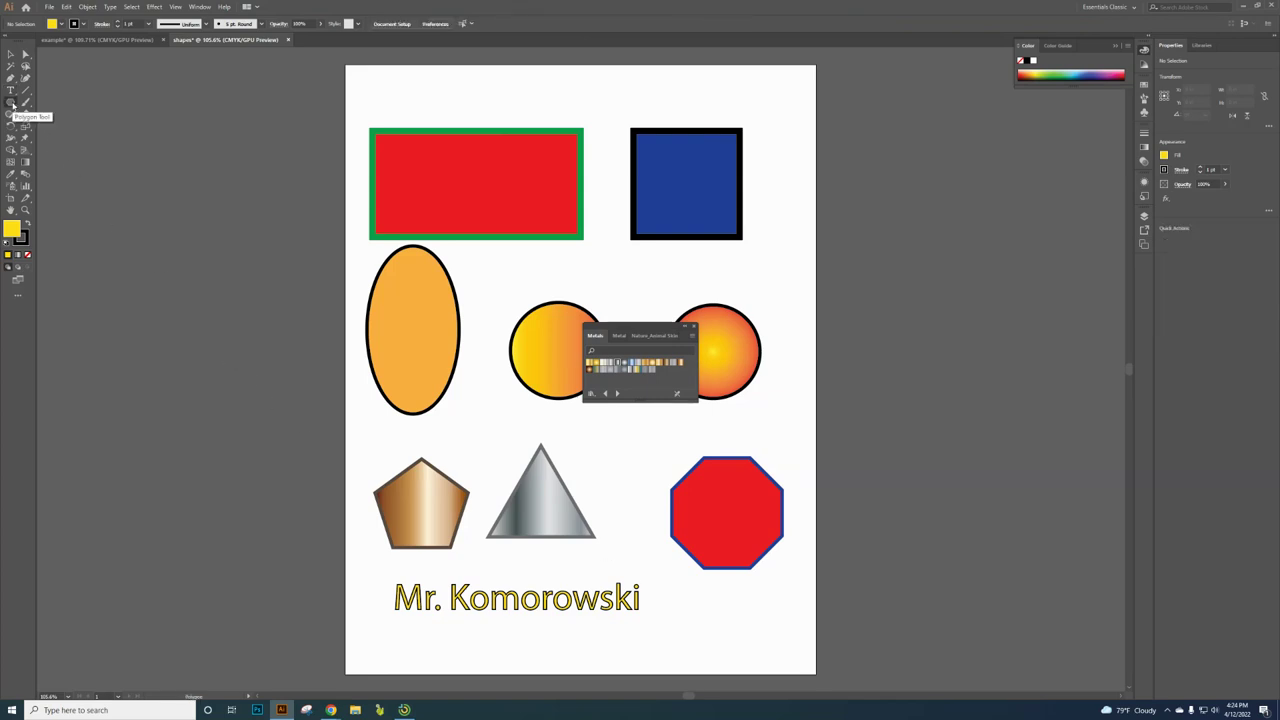
drag(11, 103, 50, 152)
drag(699, 614, 754, 627)
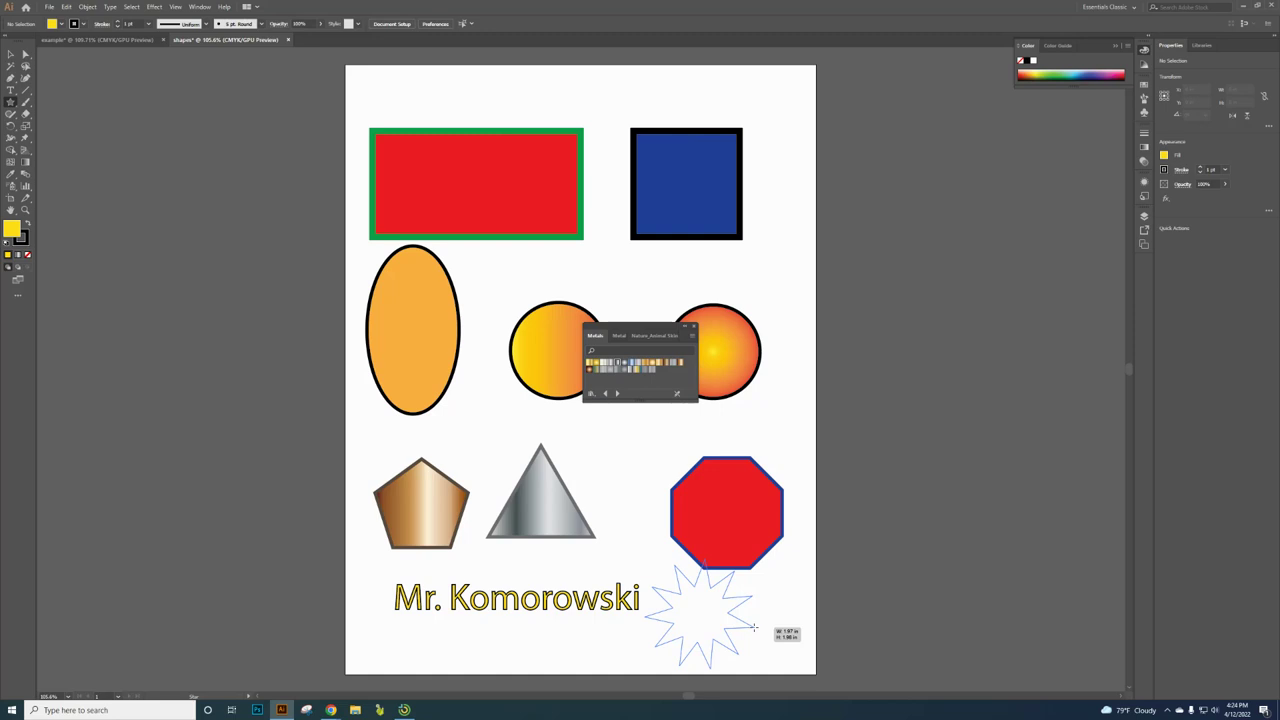
key(Up)
key(Up)
key(Up)
key(Up)
key(Up)
key(Up)
key(Up)
key(Up)
key(Up)
drag(754, 627, 755, 628)
key(Down)
key(Down)
key(Down)
key(Down)
key(Down)
key(Down)
key(Down)
key(Down)
key(Down)
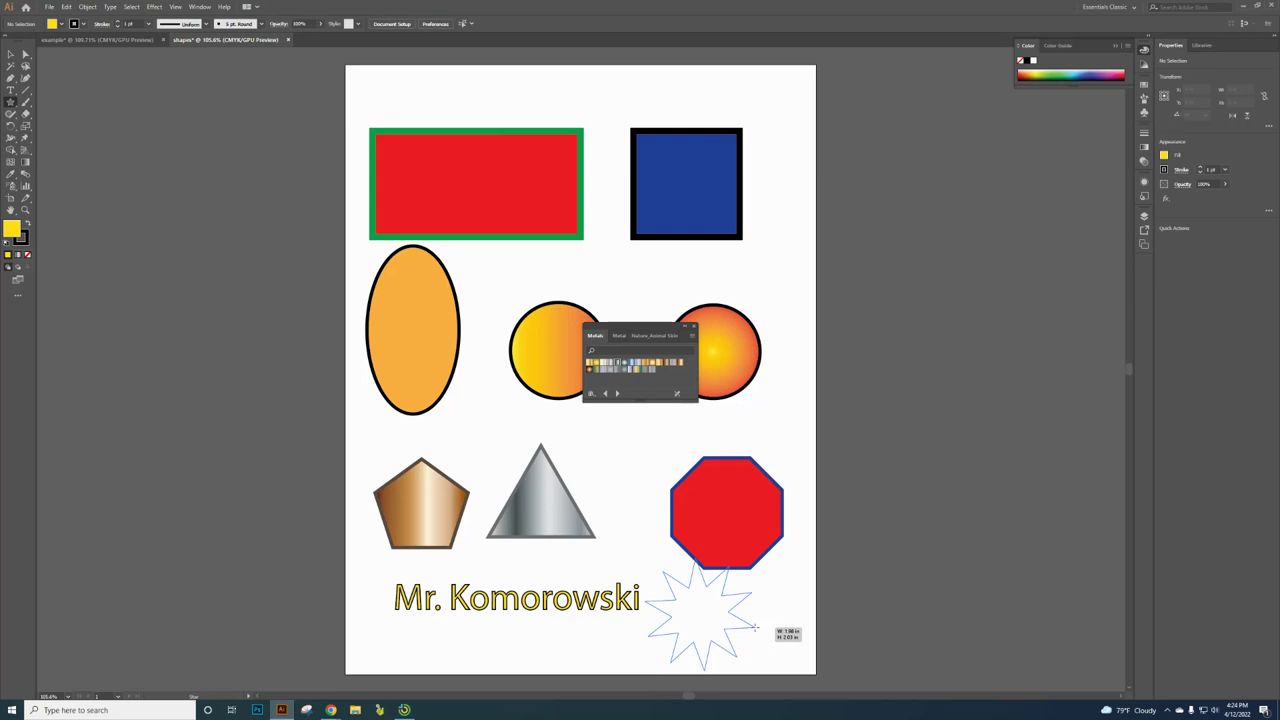
drag(755, 628, 742, 622)
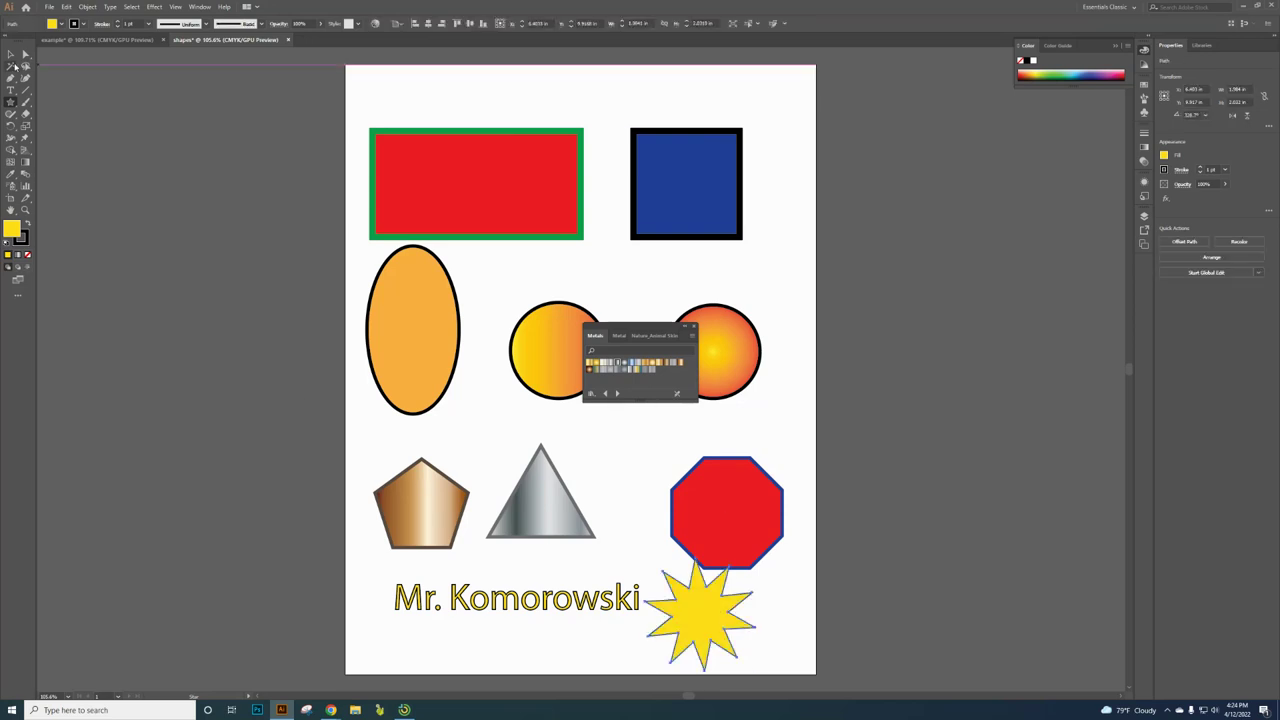
- Settle the red octagon's position above the star, then select the star
click(11, 54)
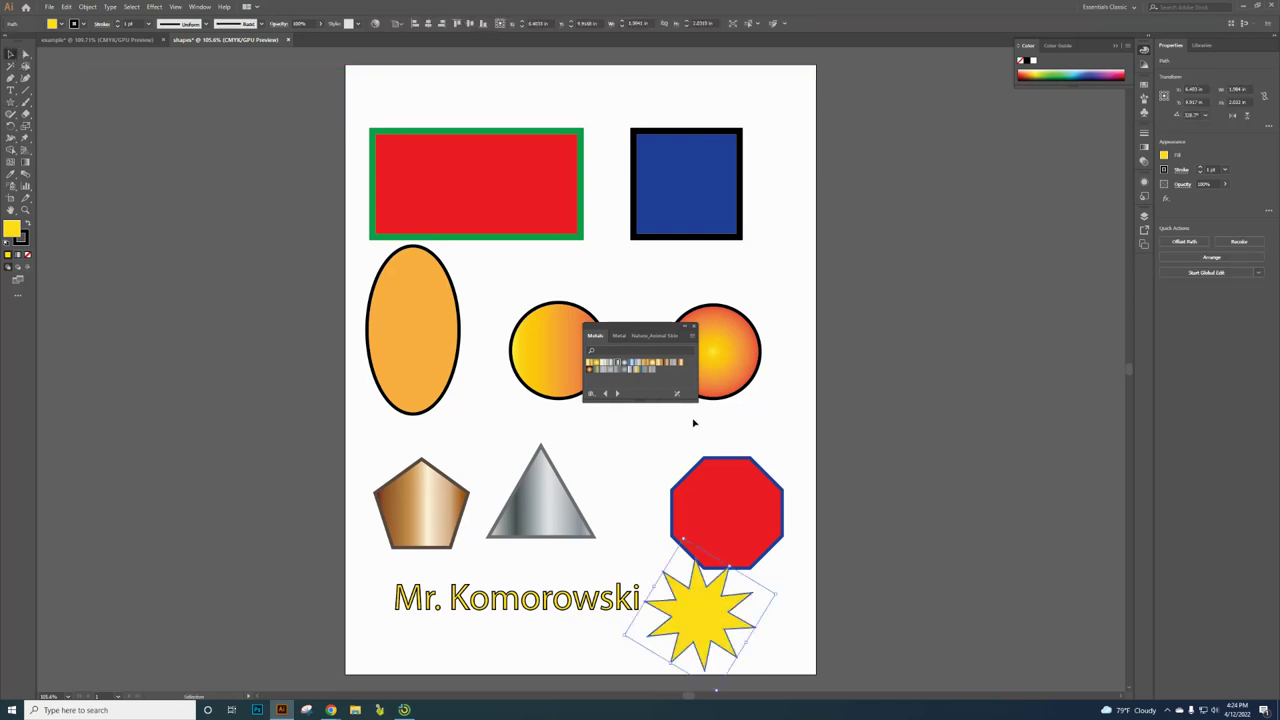
drag(748, 514, 739, 460)
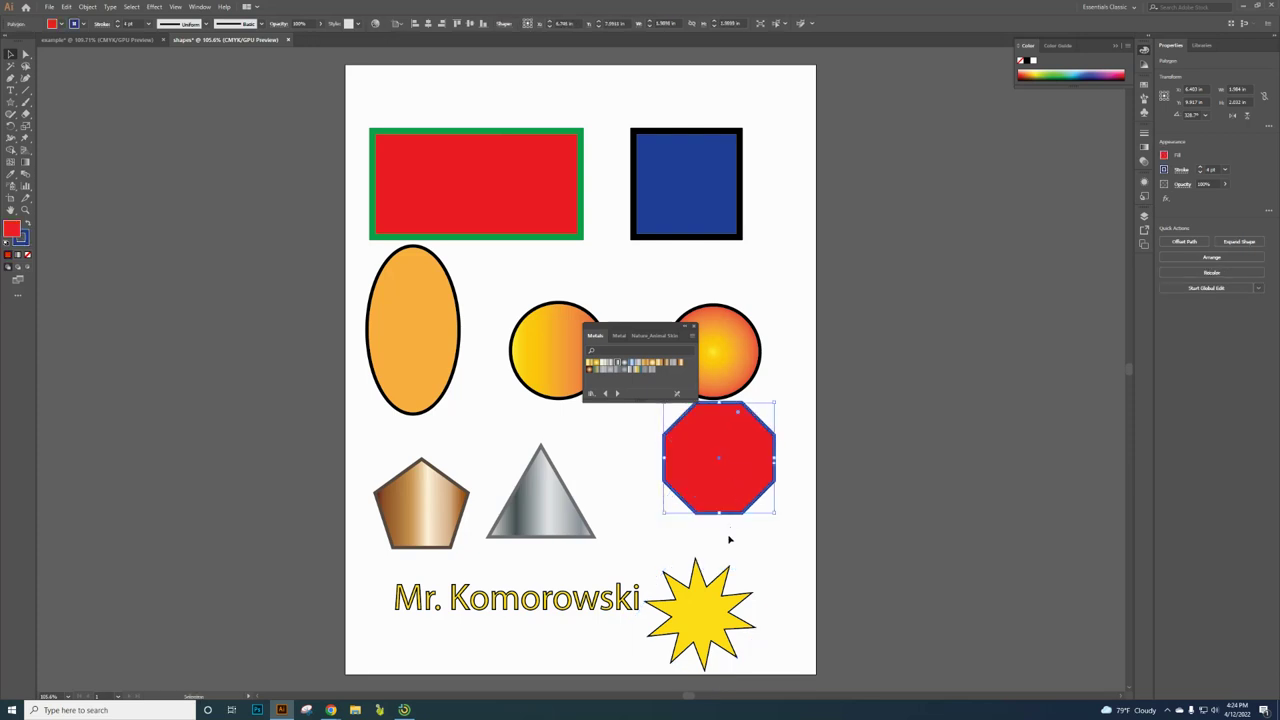
click(712, 596)
drag(748, 578, 766, 600)
drag(724, 455, 727, 490)
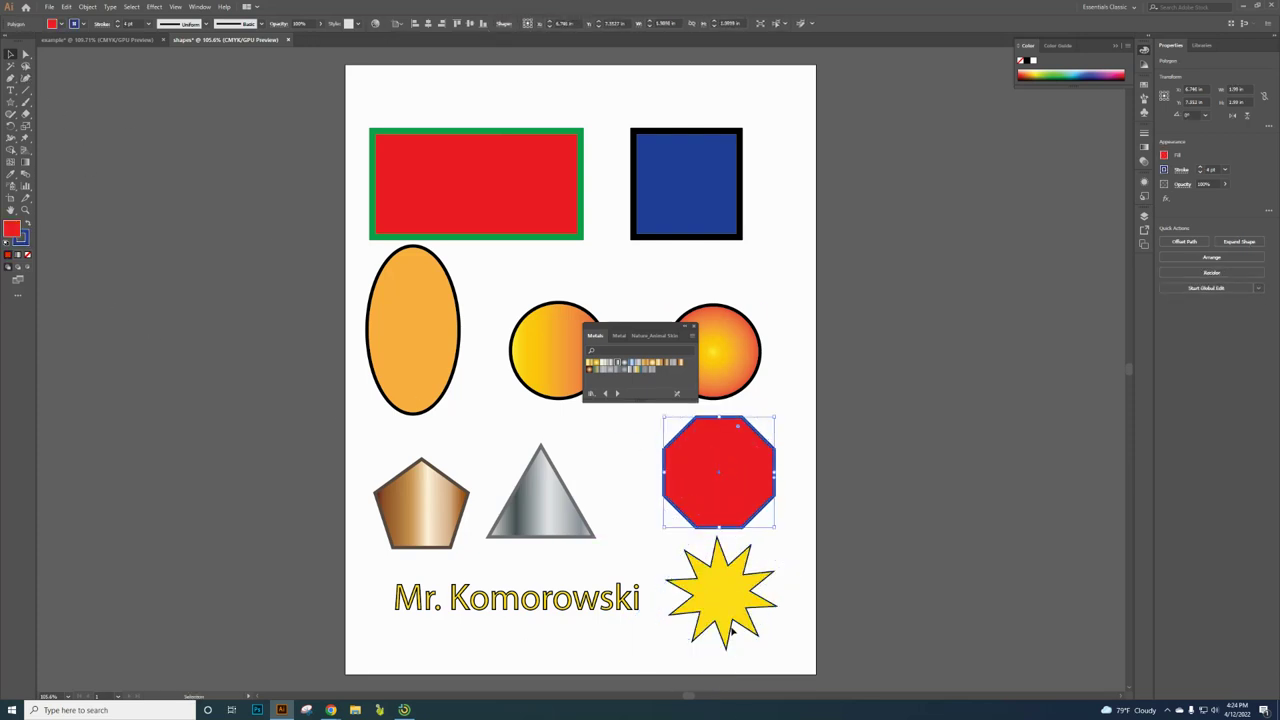
click(731, 588)
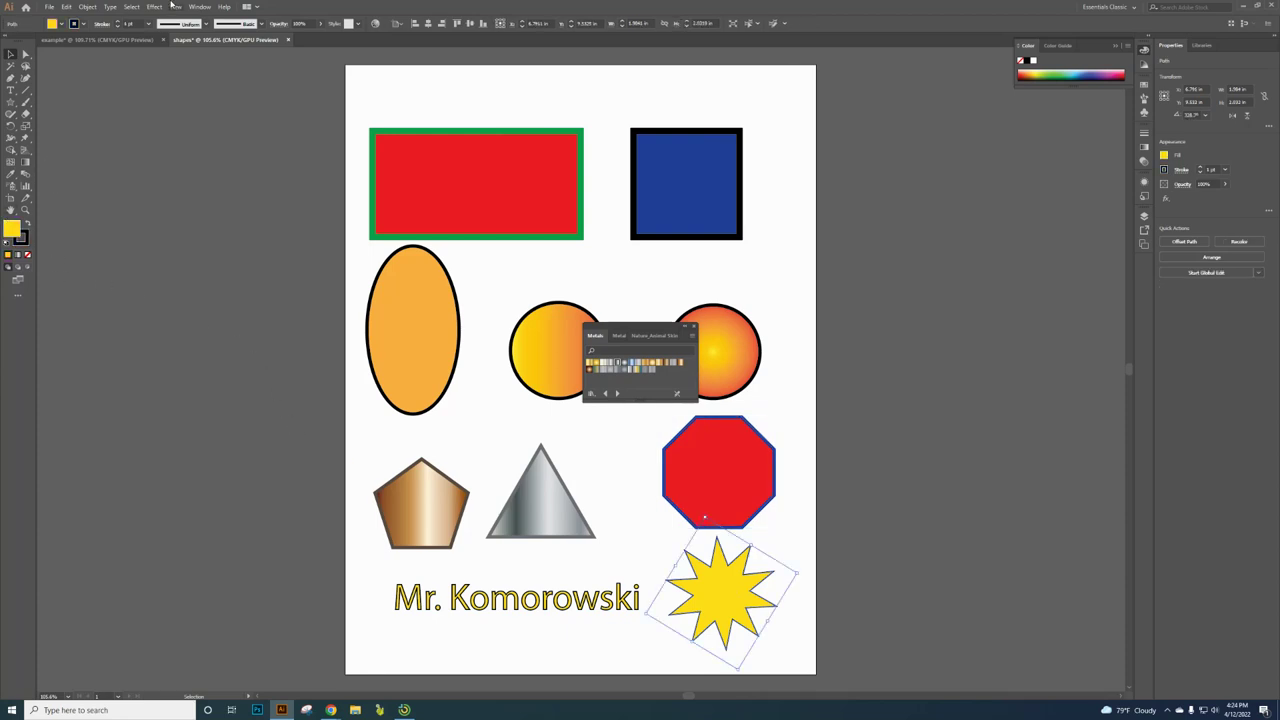
- Check the example sheet, then give the star a green 4 pt stroke
click(127, 41)
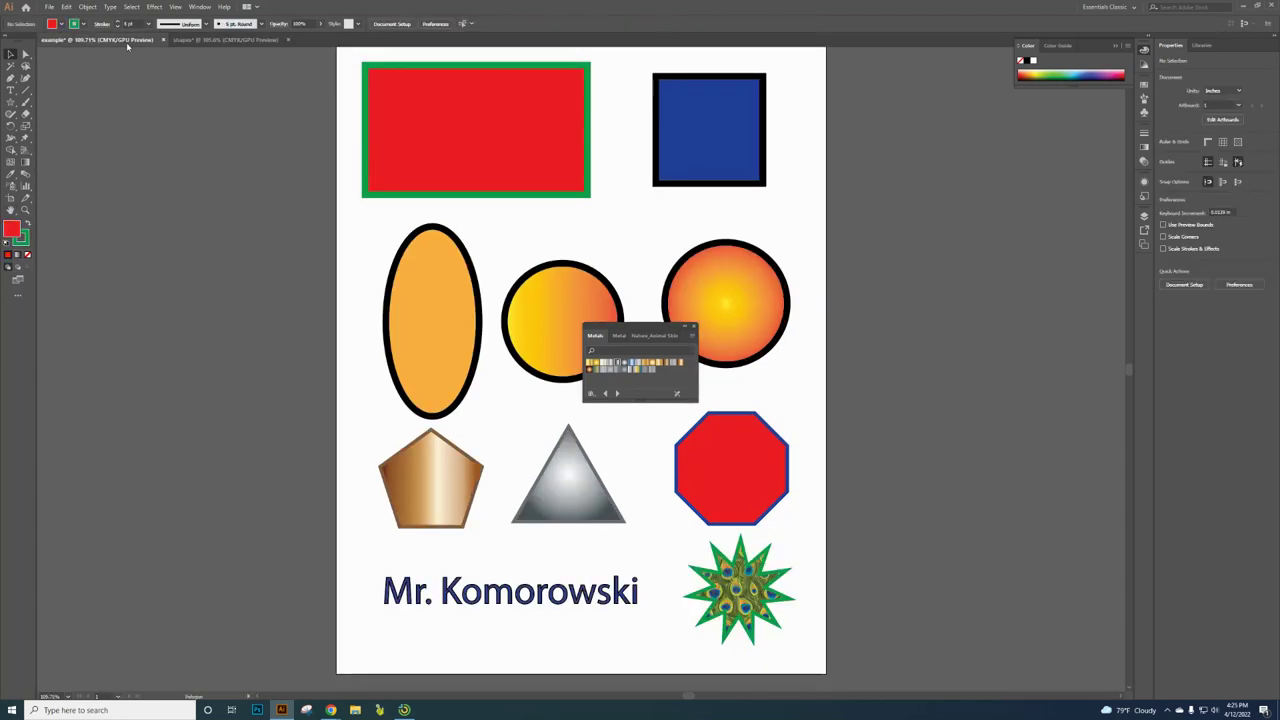
click(183, 40)
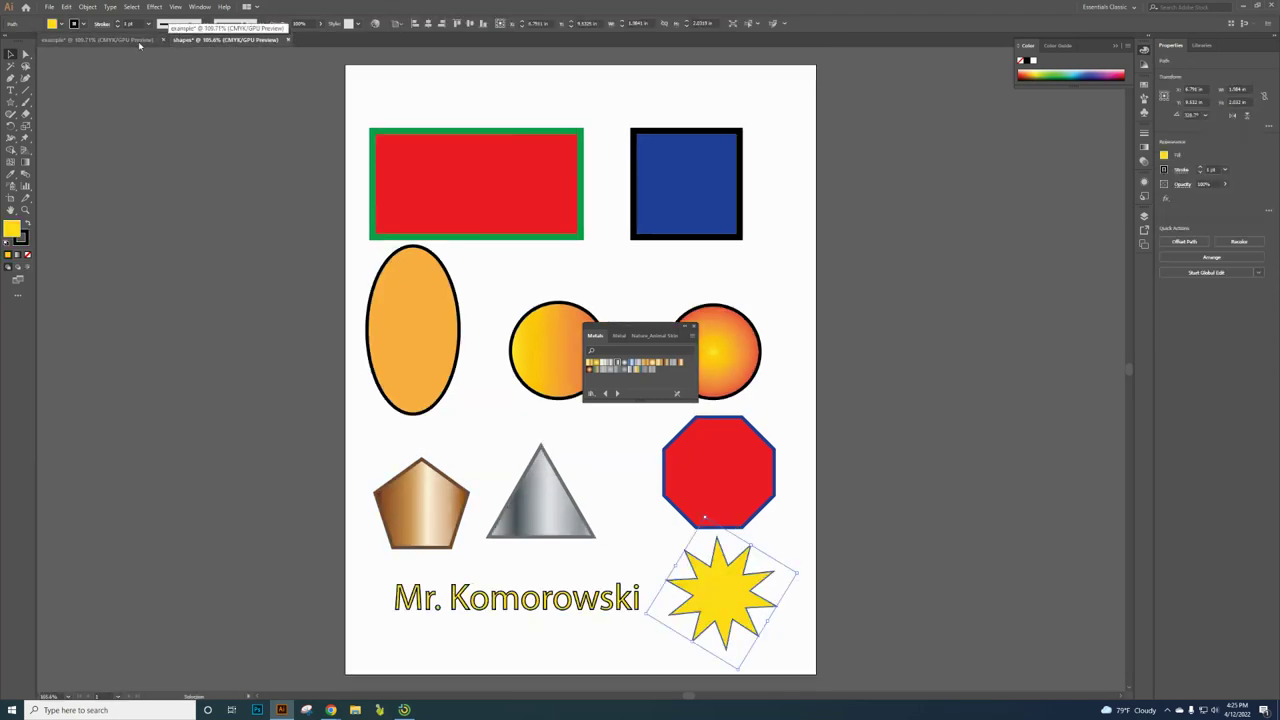
click(83, 23)
click(34, 78)
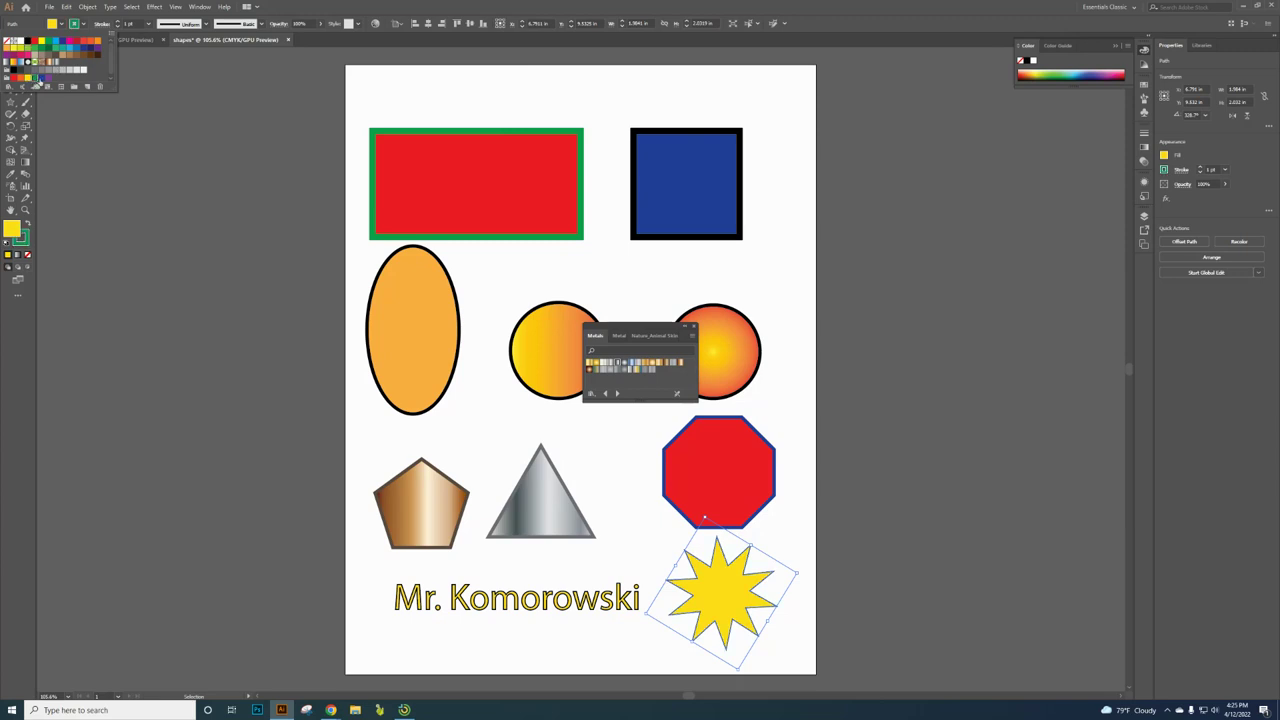
click(148, 23)
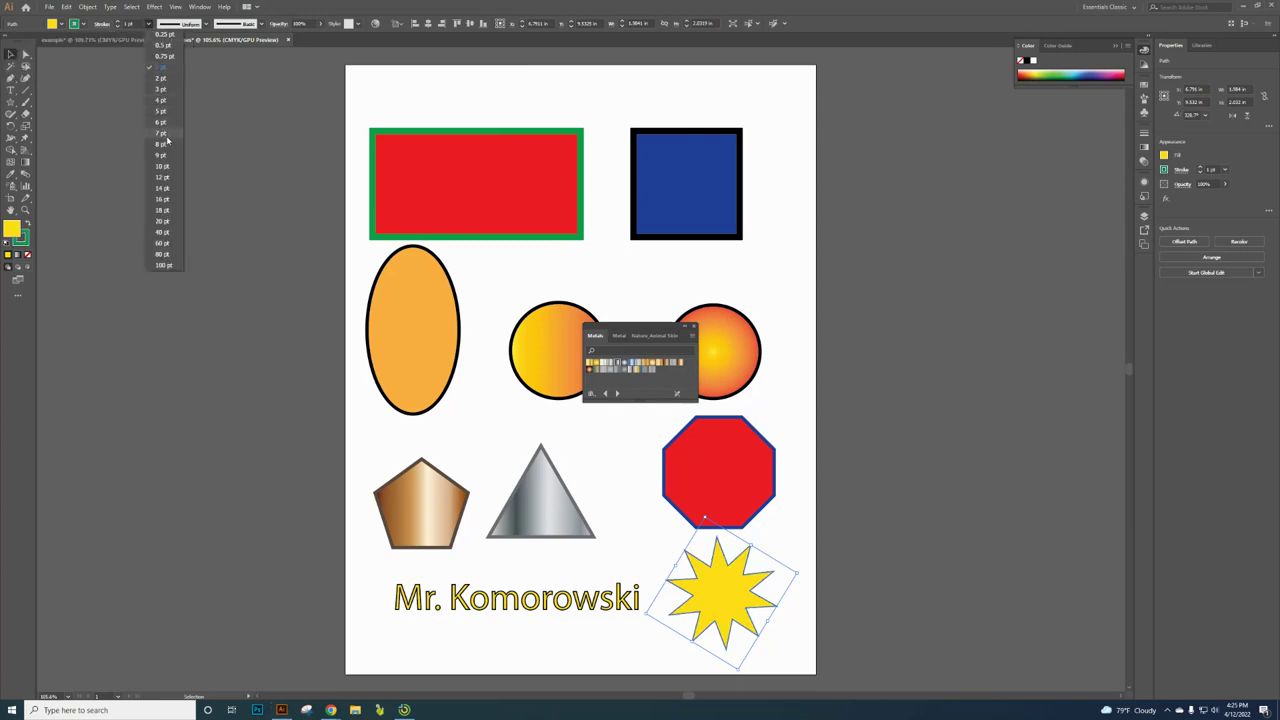
click(162, 100)
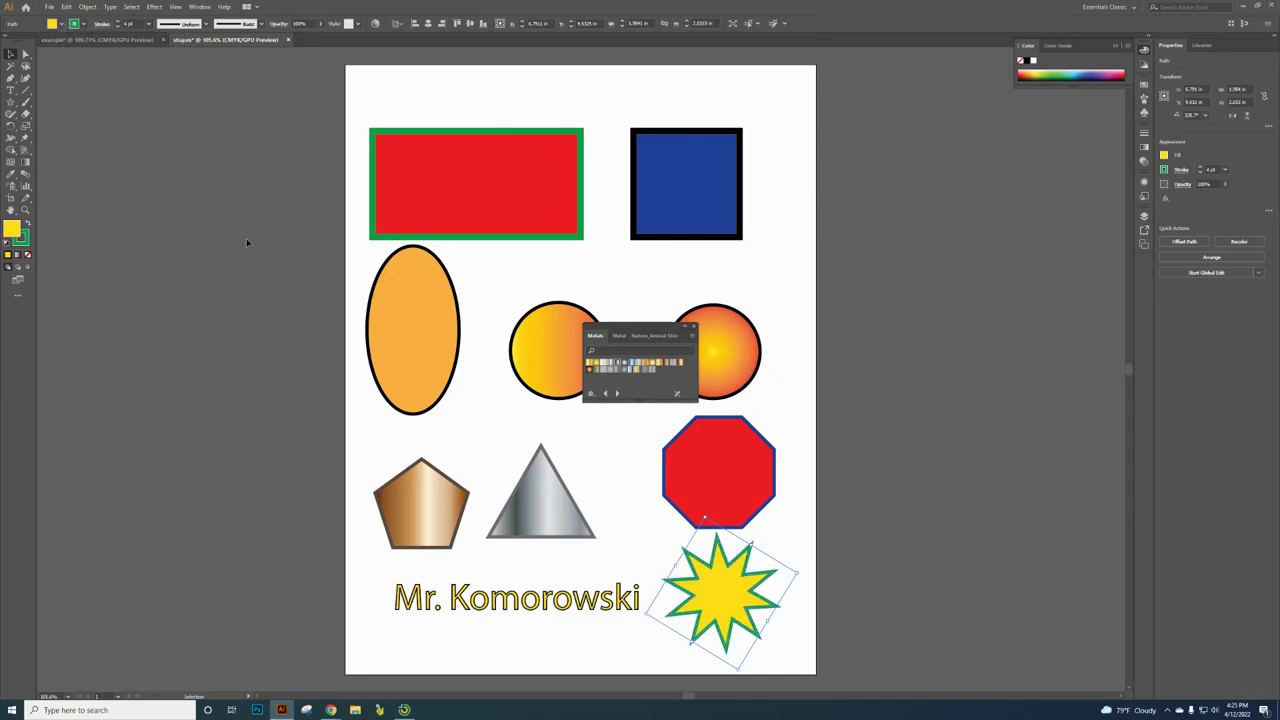
- Bring the fill colour back to the front and open the gradient settings
click(21, 237)
click(11, 228)
click(1144, 149)
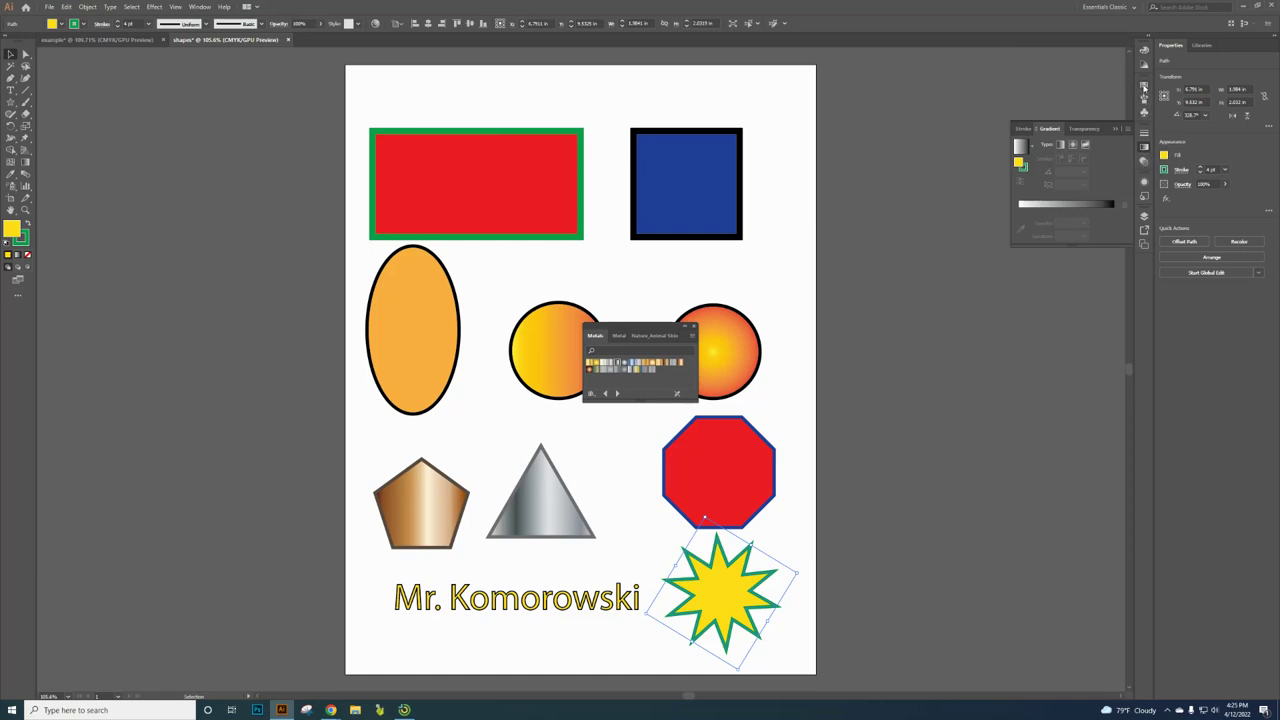
- Show the Swatches panel, browse the swatch libraries, and close the Metals library
click(1144, 85)
click(1023, 178)
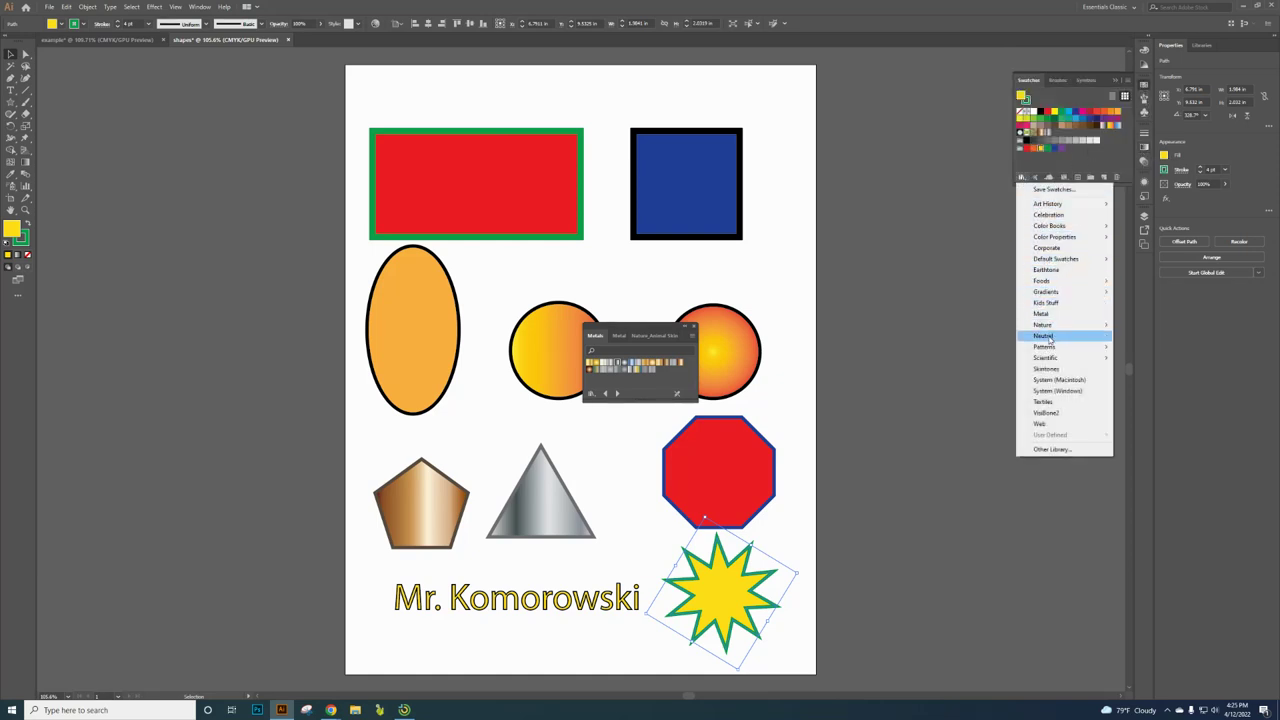
mouse_move(1066, 346)
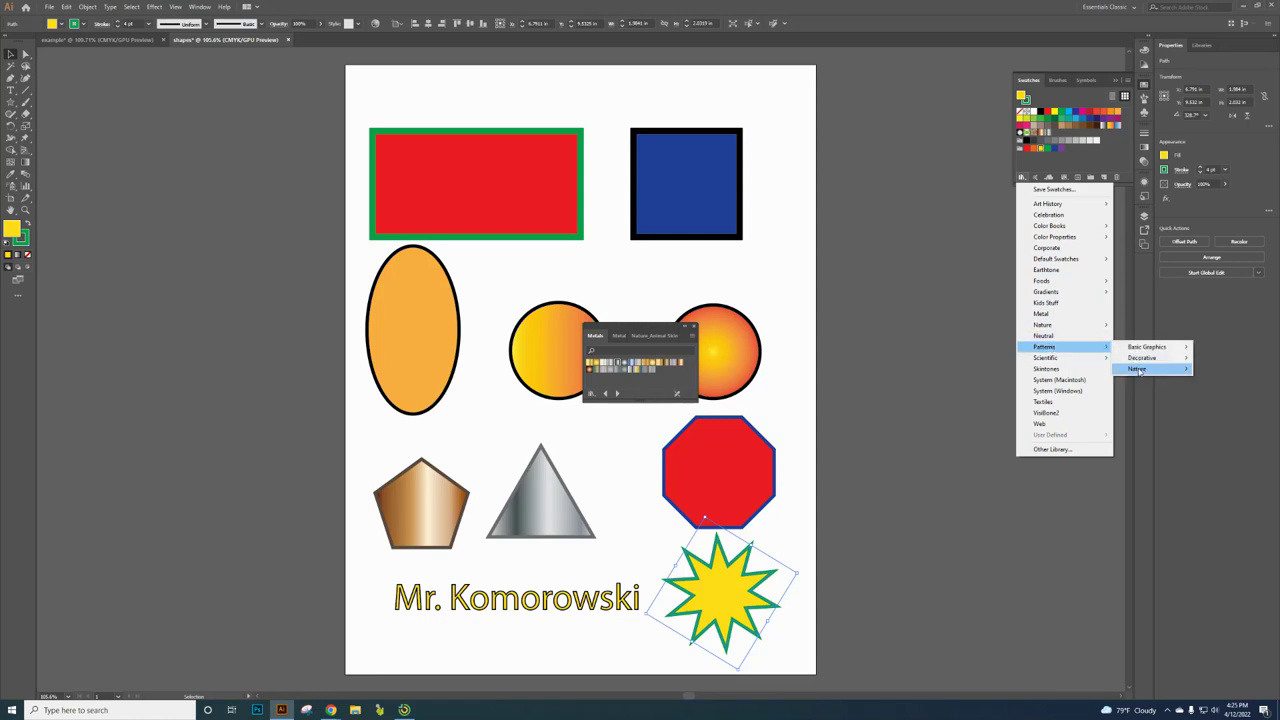
mouse_move(1137, 369)
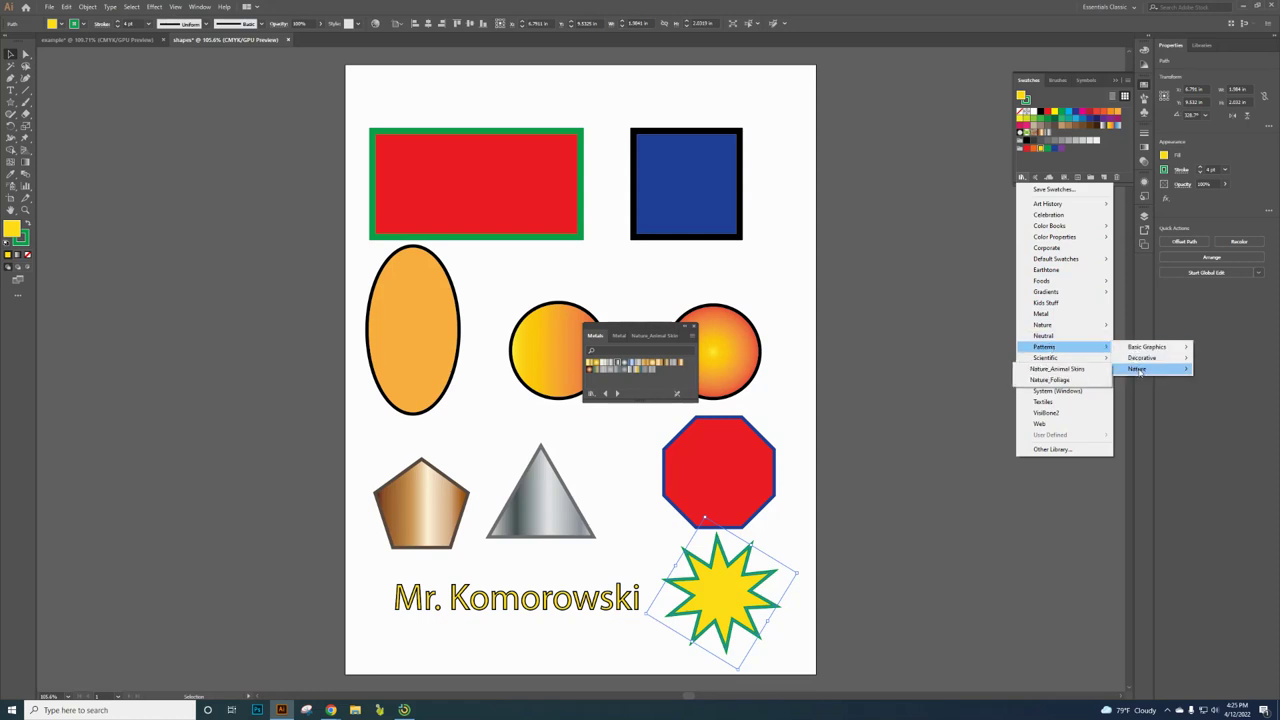
click(695, 328)
click(695, 328)
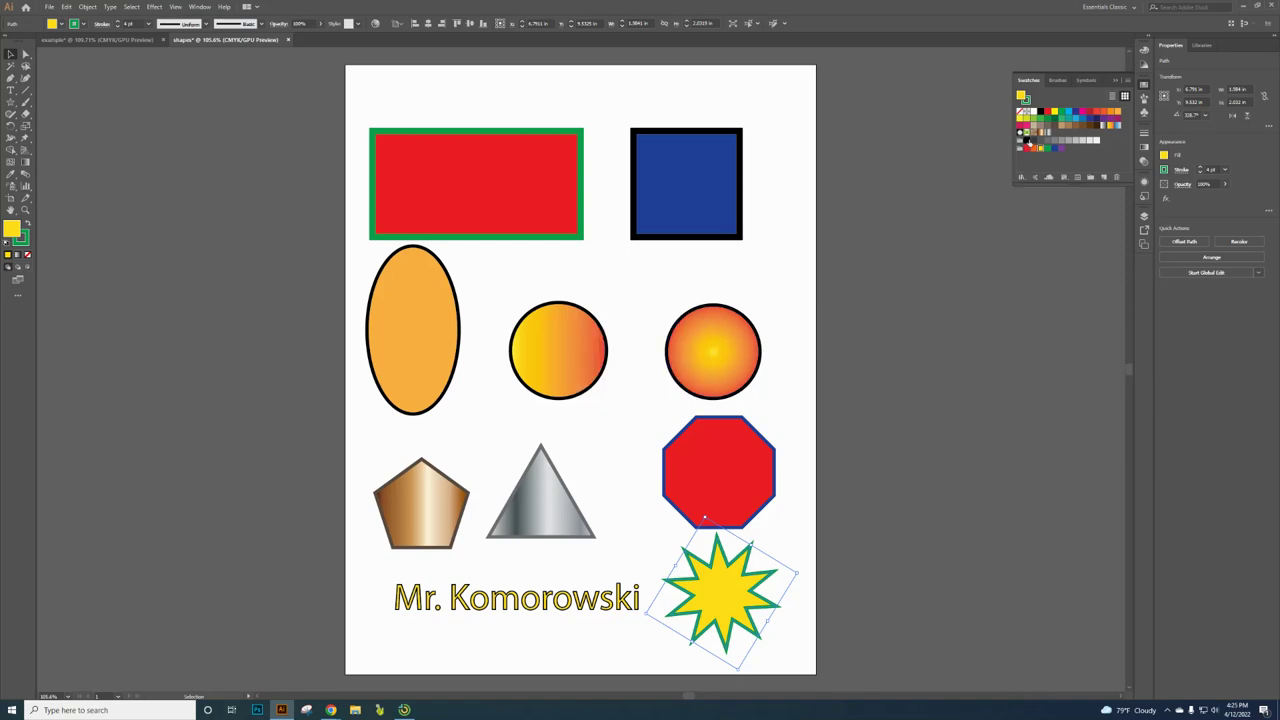
- Load the Nature_Animal Skins library and fill the star with the Peacock pattern
click(1021, 178)
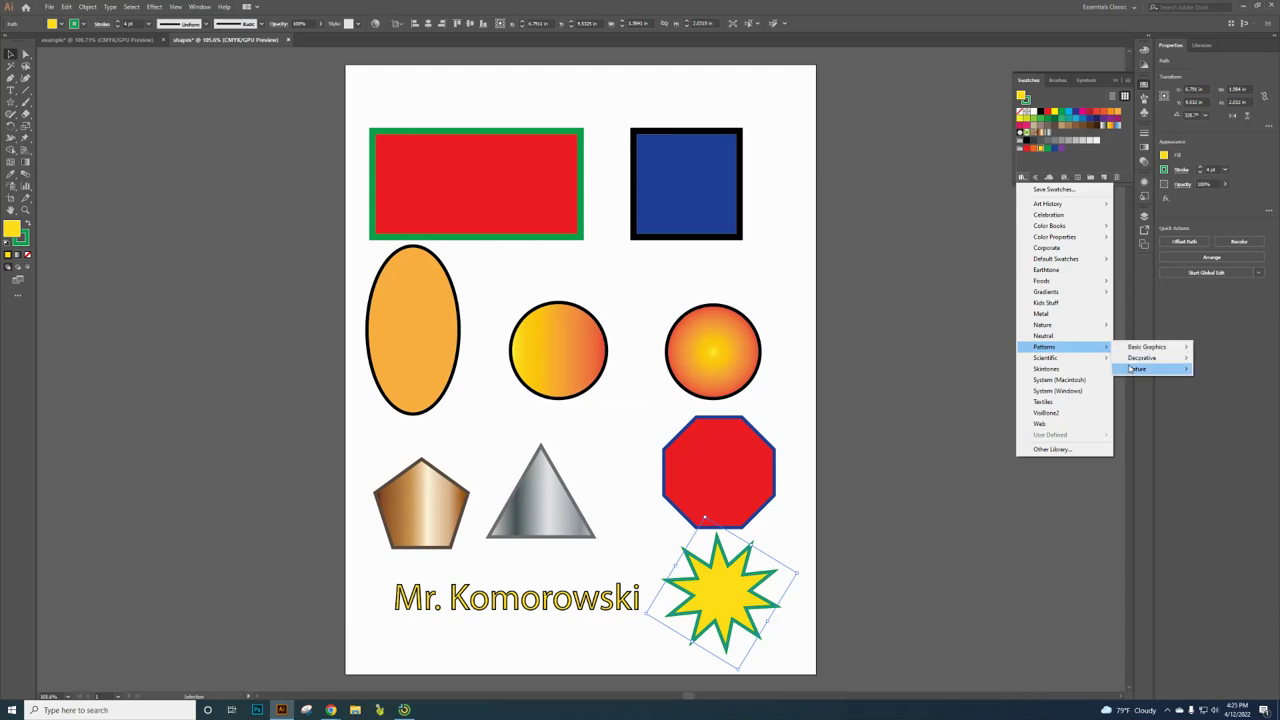
mouse_move(1133, 369)
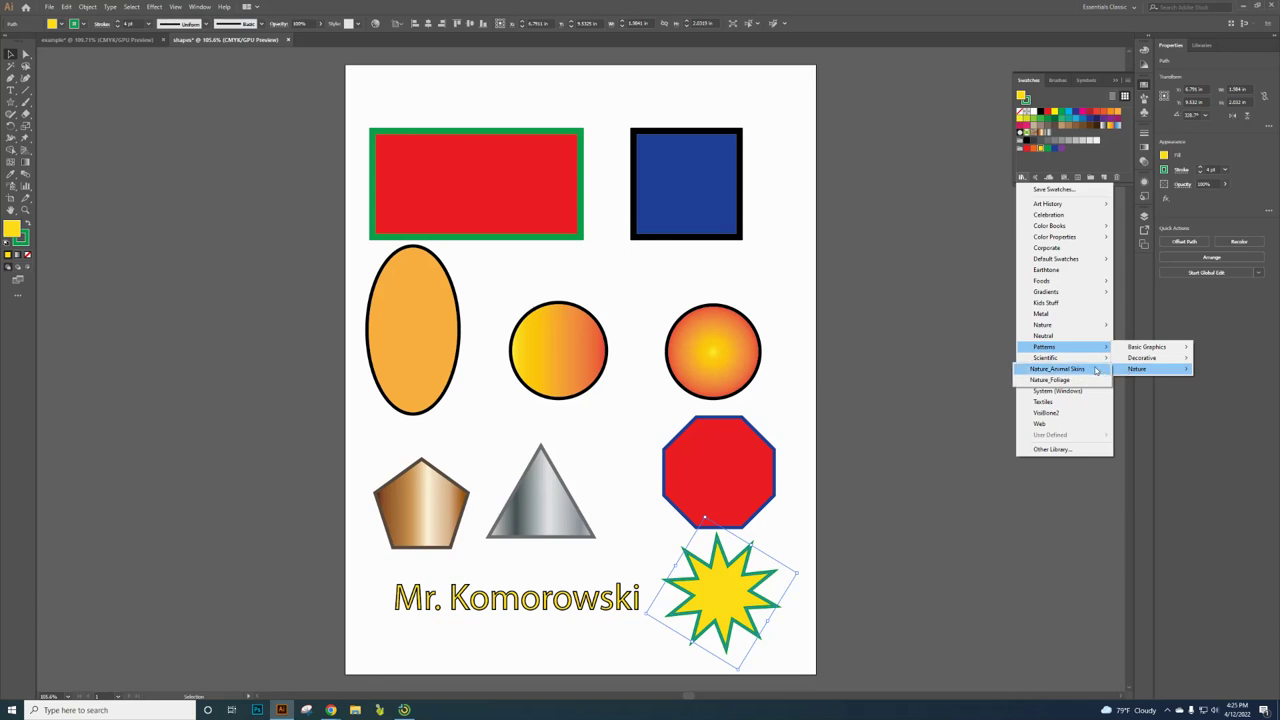
click(1096, 370)
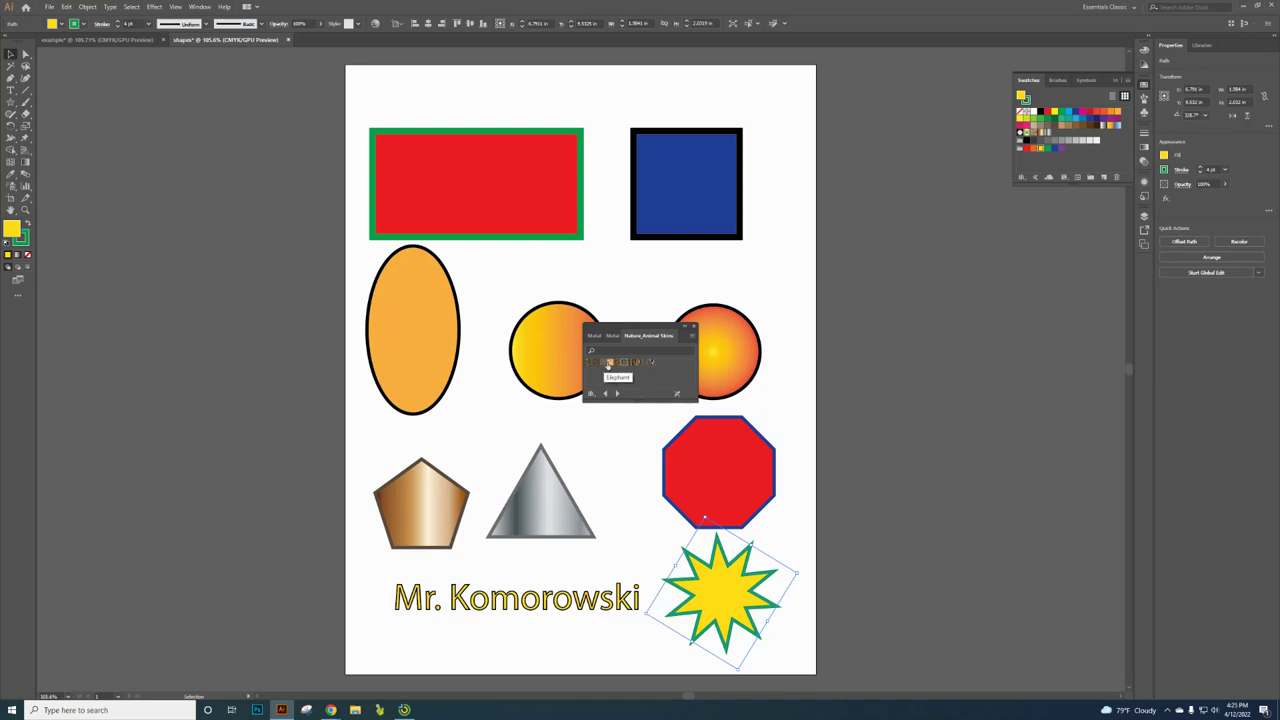
click(624, 364)
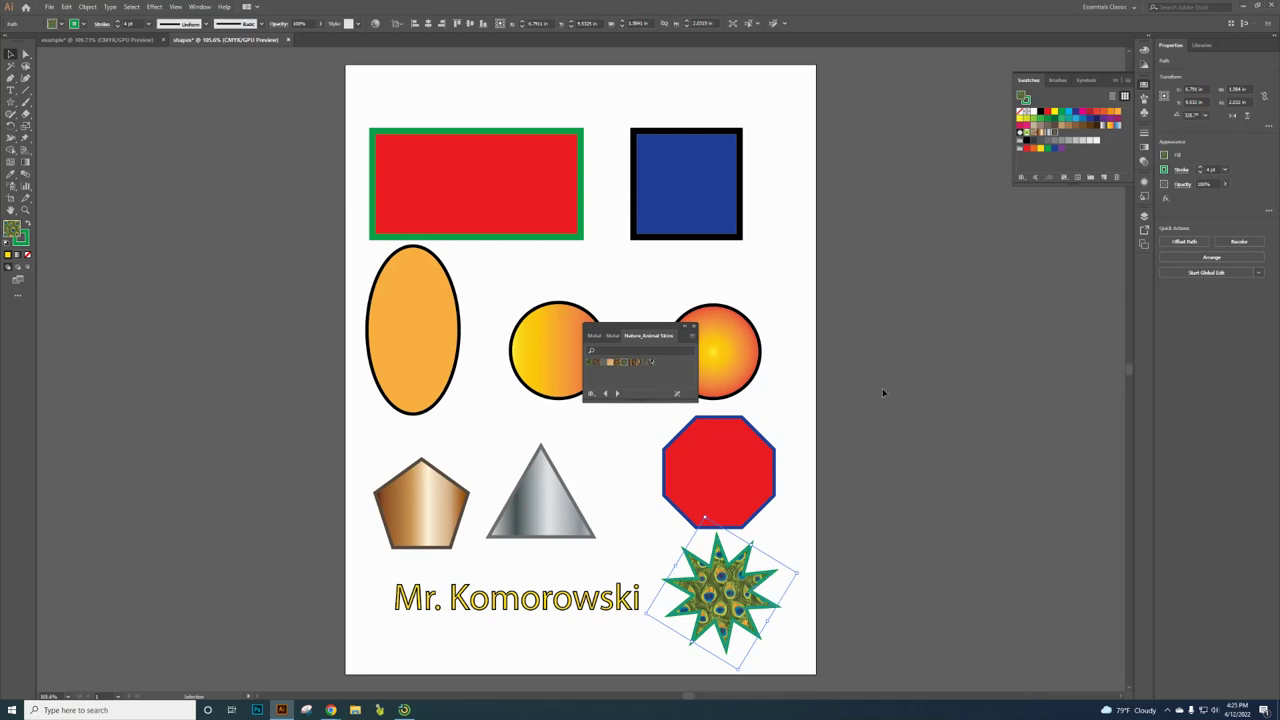
click(893, 336)
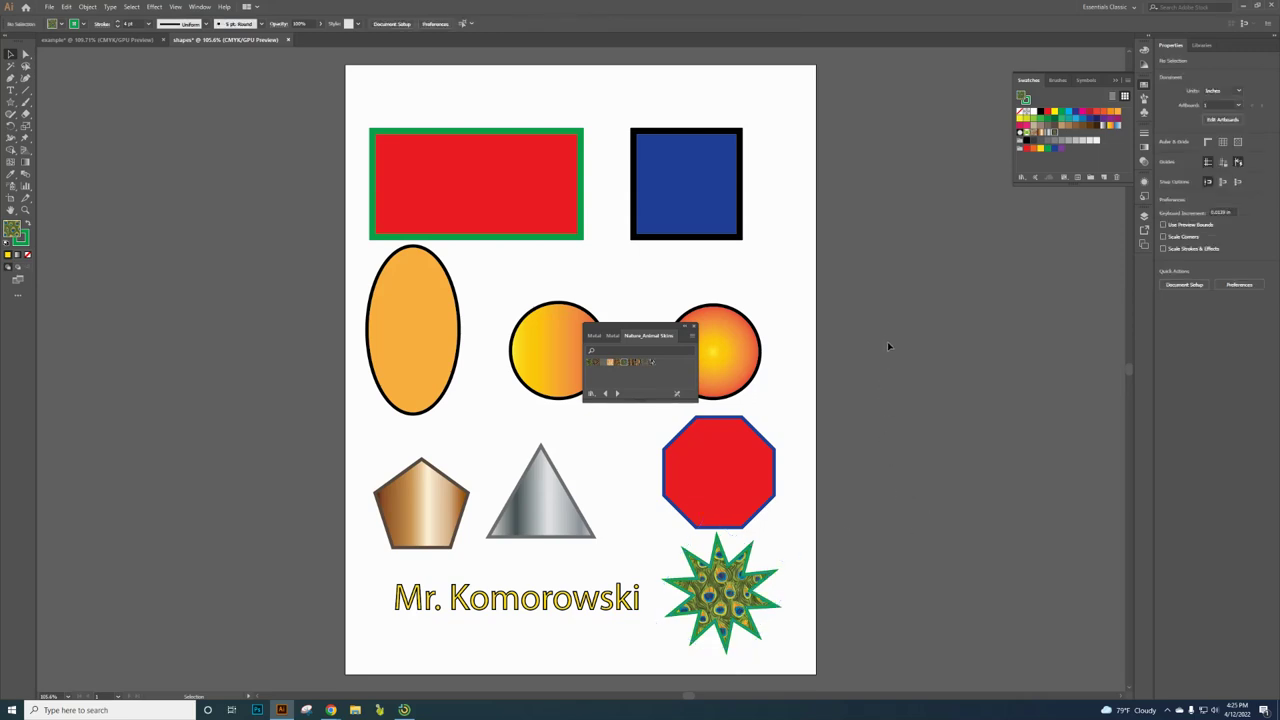
- Close the animal skins library and save the sheet as shapes.ai in Downloads
click(694, 330)
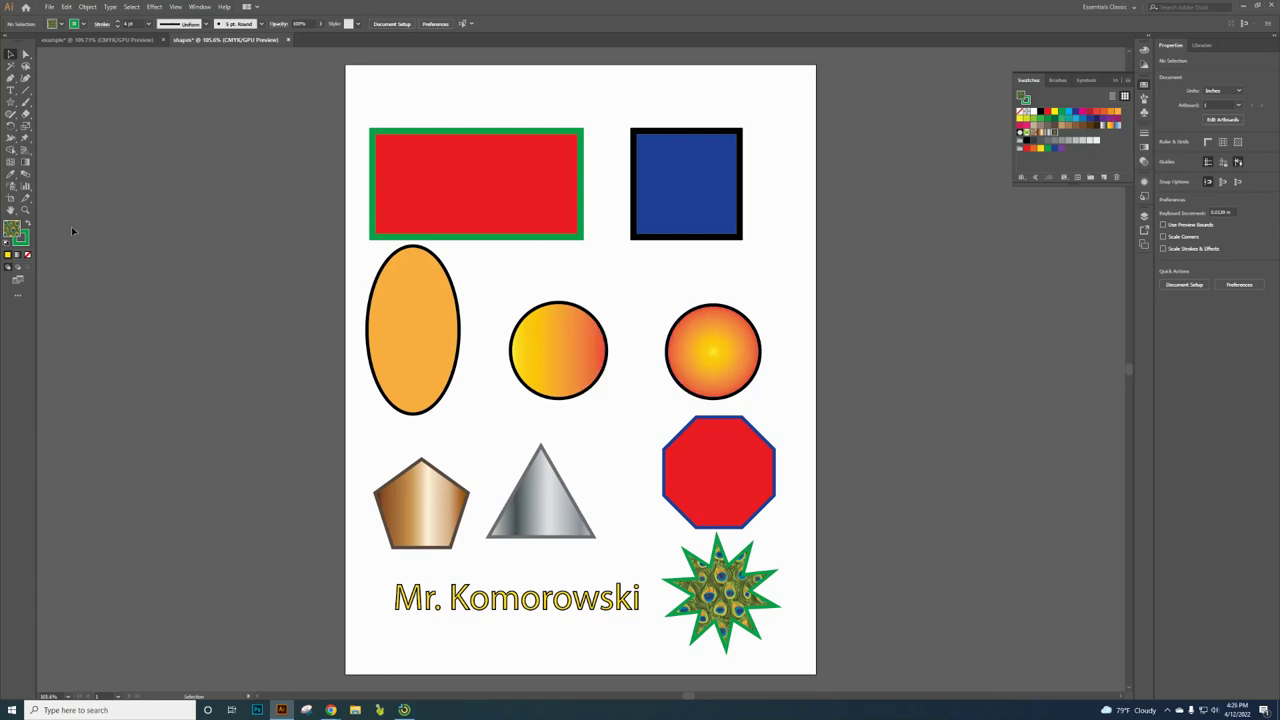
click(48, 7)
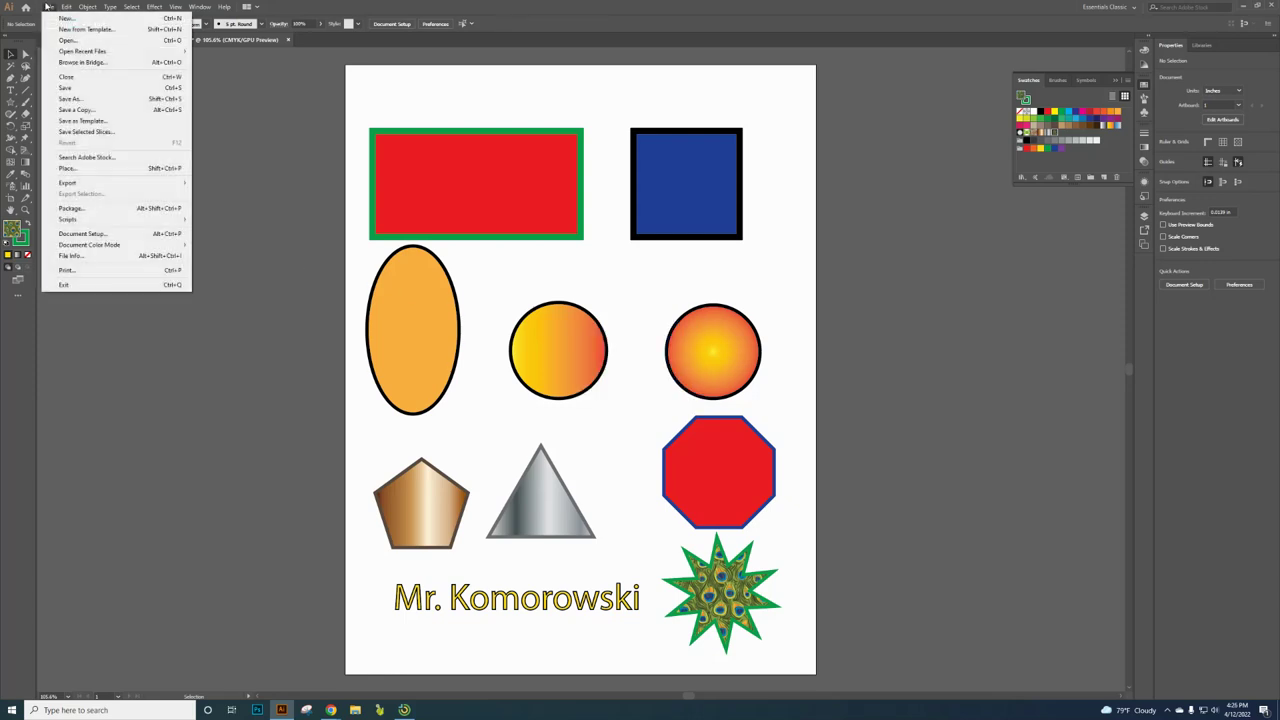
click(70, 98)
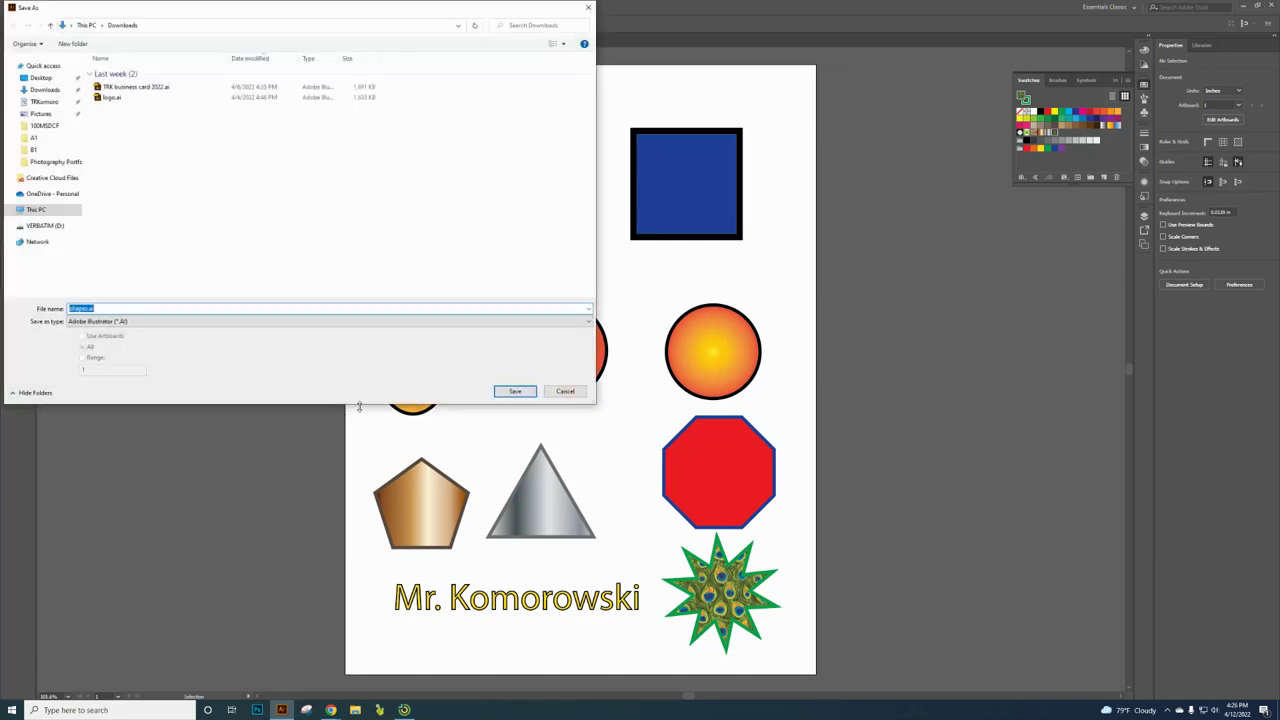
click(42, 102)
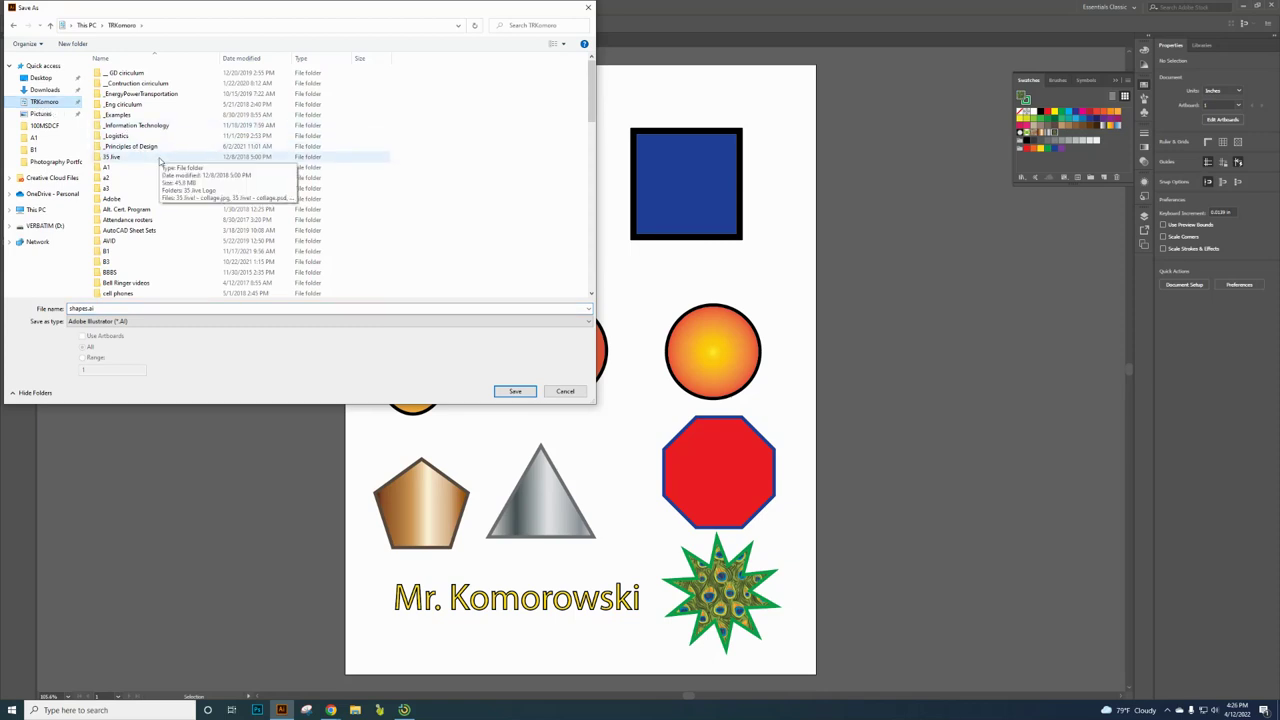
click(44, 90)
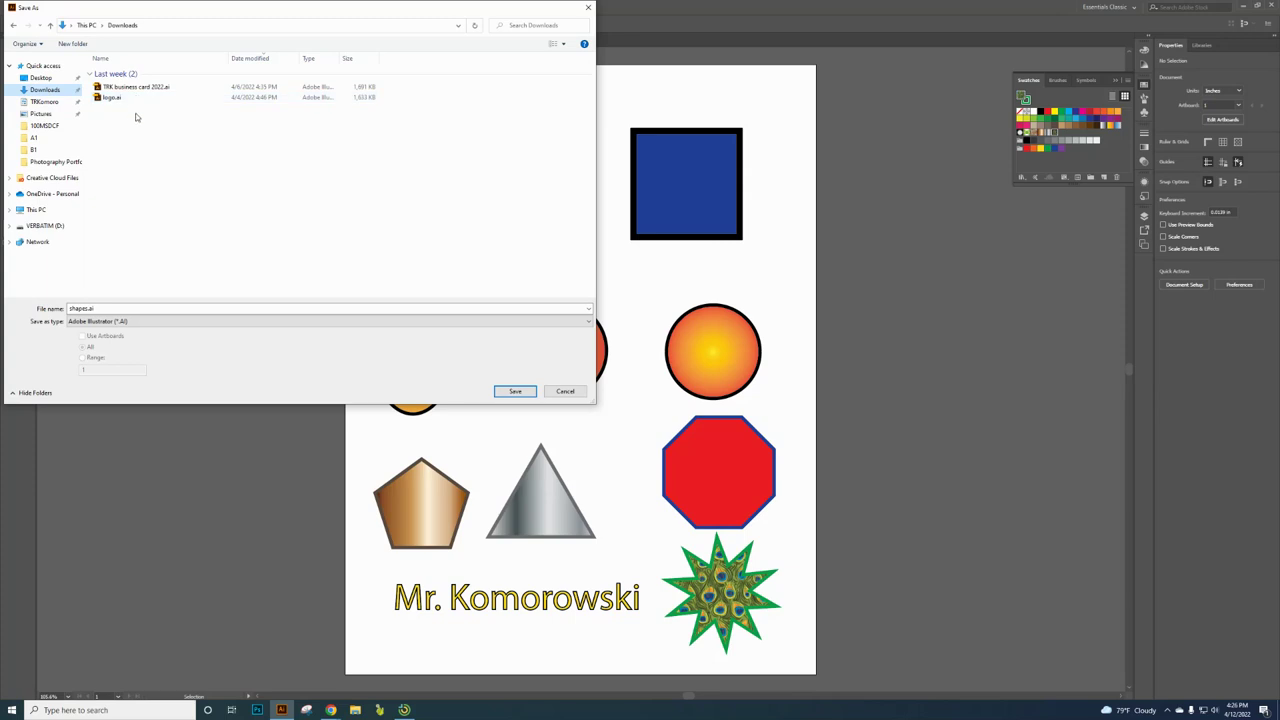
click(515, 391)
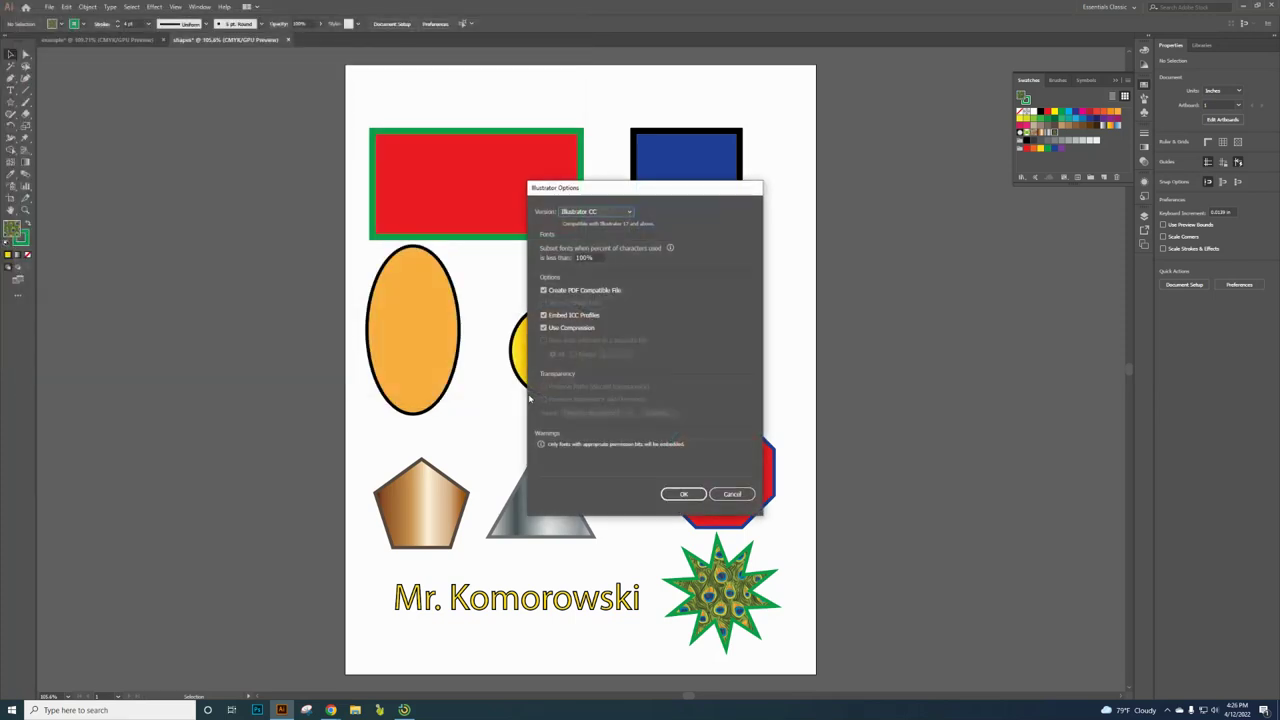
click(692, 495)
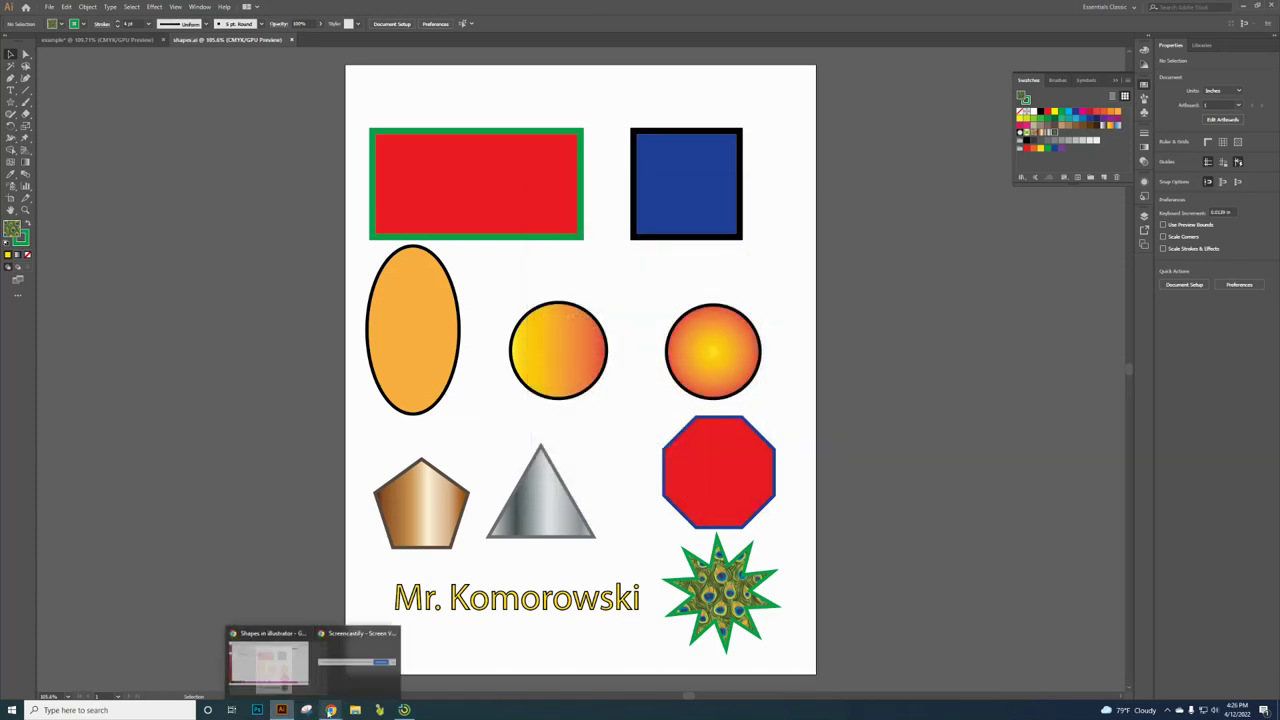
- Switch to the Shapes in illustrator assignment page and start the submission
mouse_move(331, 711)
click(310, 686)
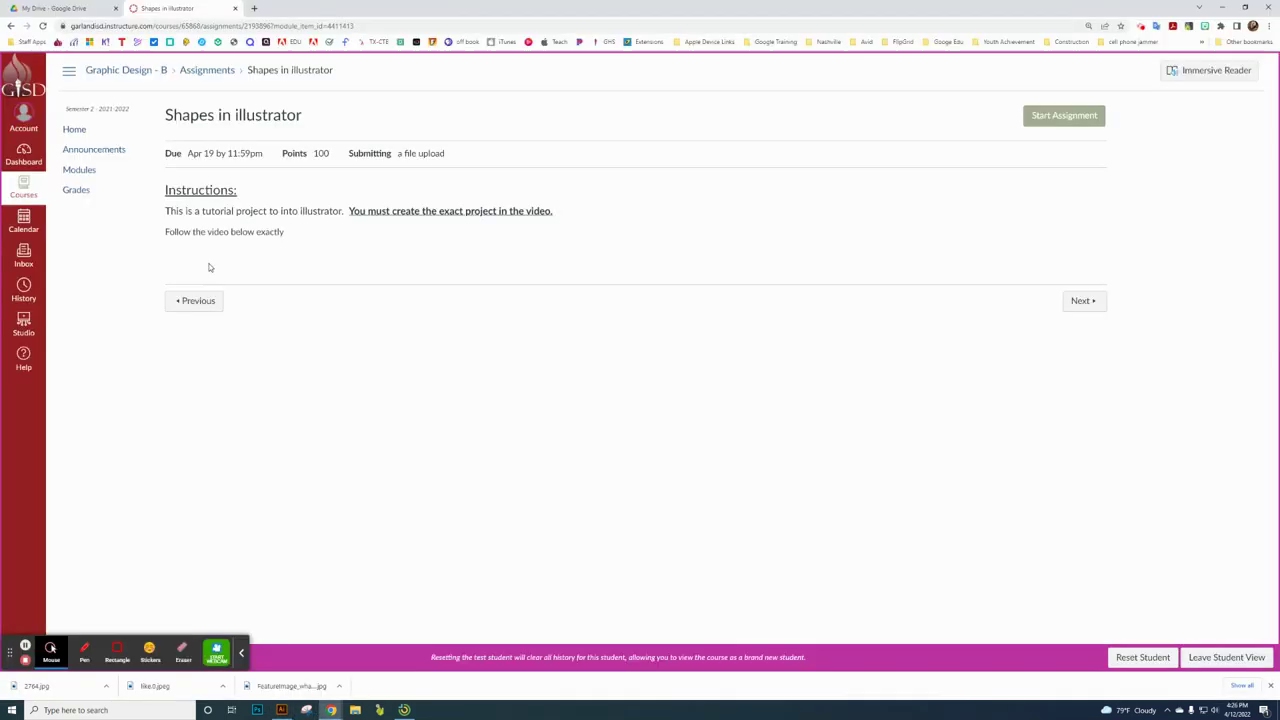
click(1059, 118)
- Attach shapes.ai from Downloads as the file upload and submit the assignment
click(214, 334)
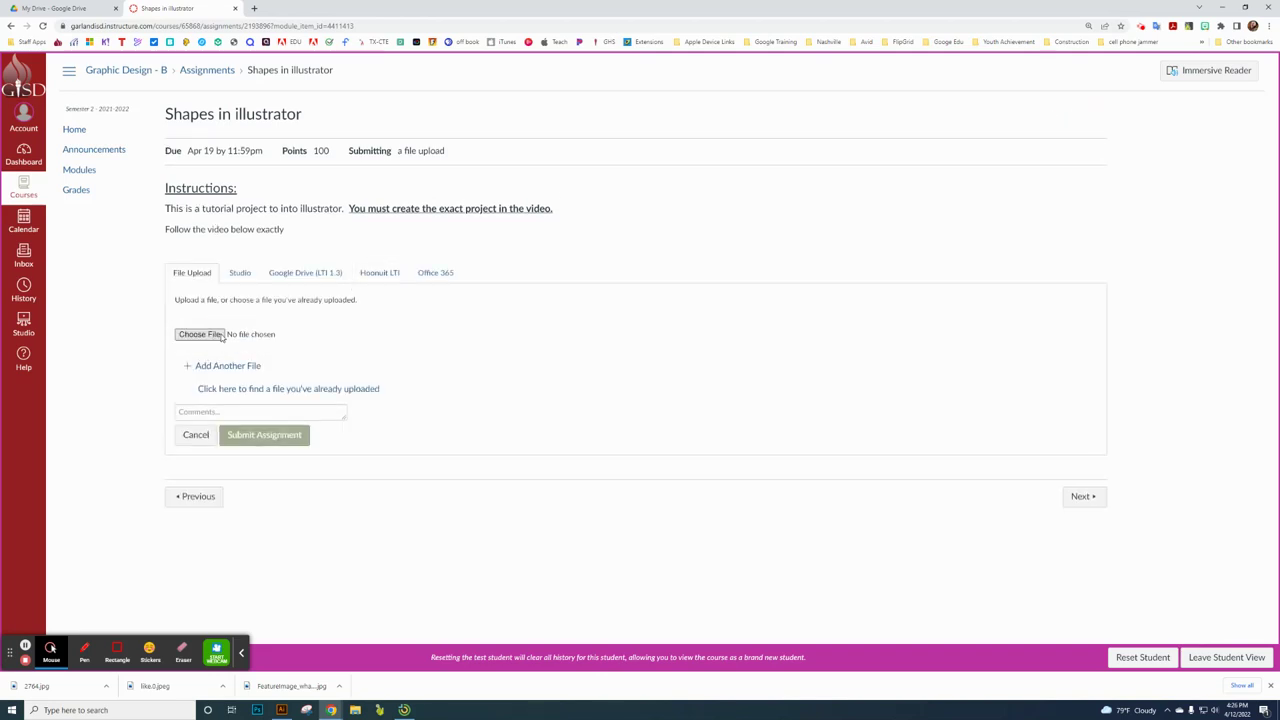
click(212, 335)
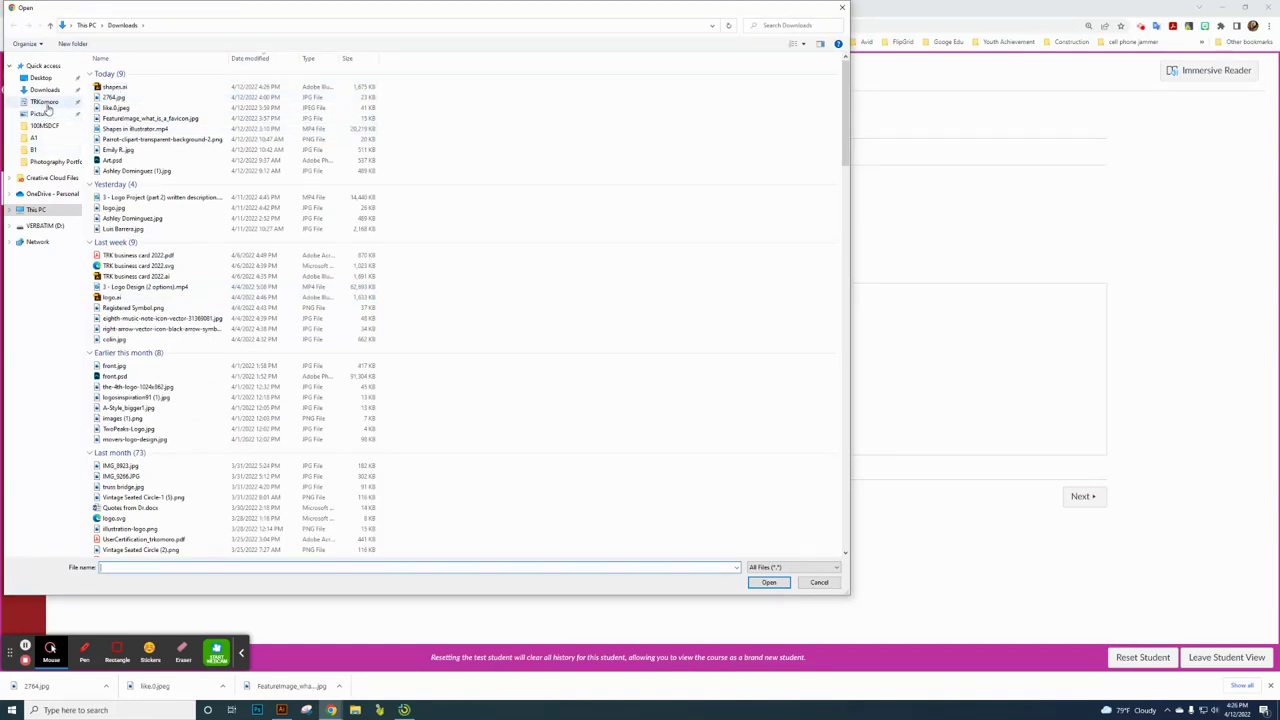
click(106, 88)
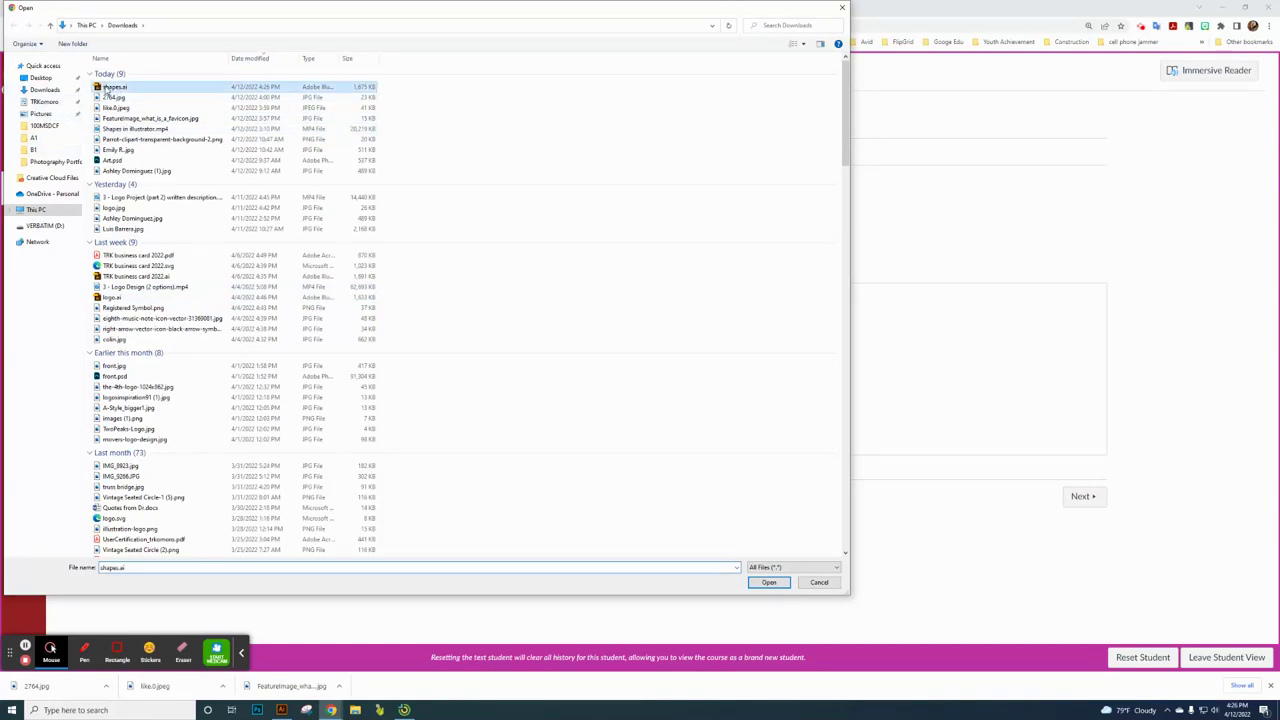
click(768, 582)
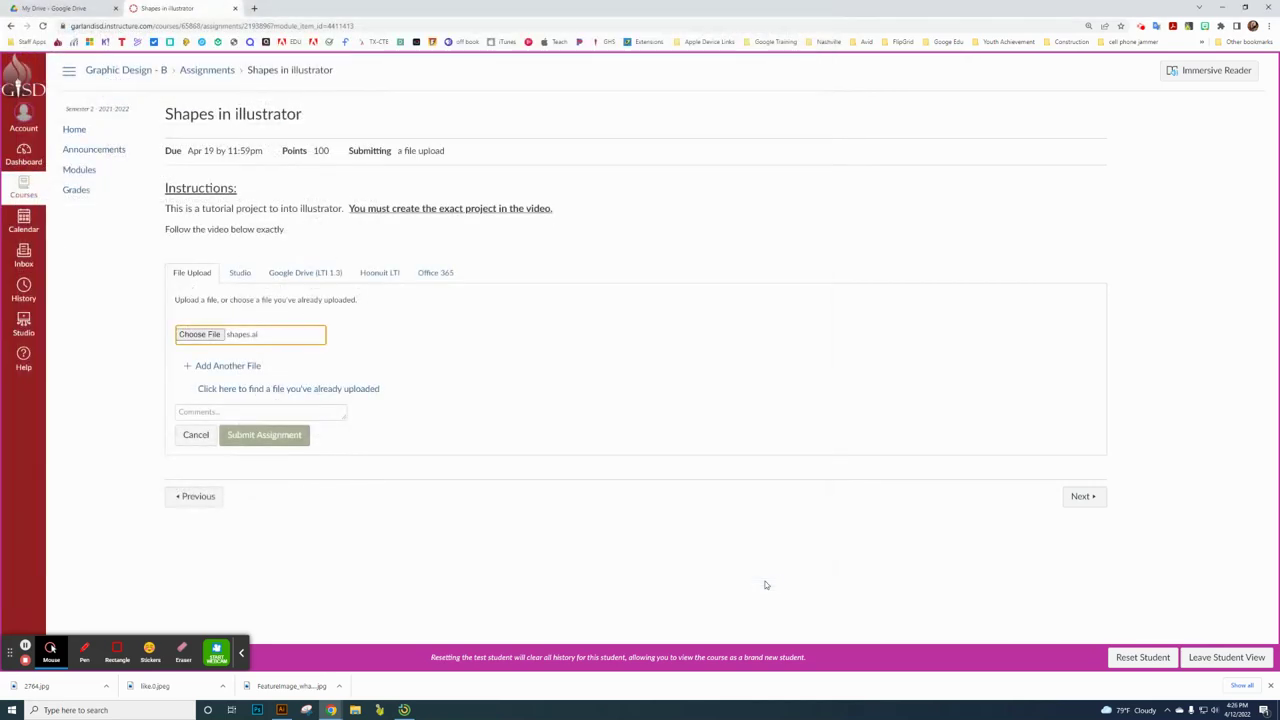
click(262, 437)
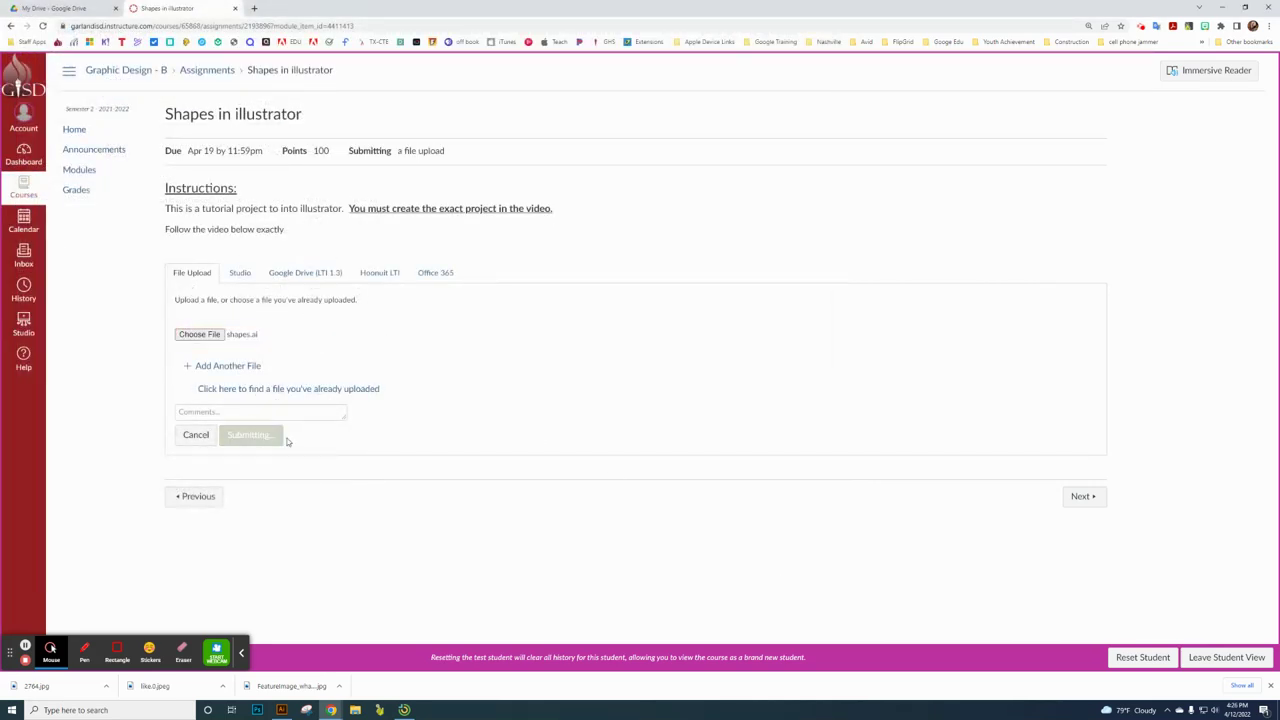